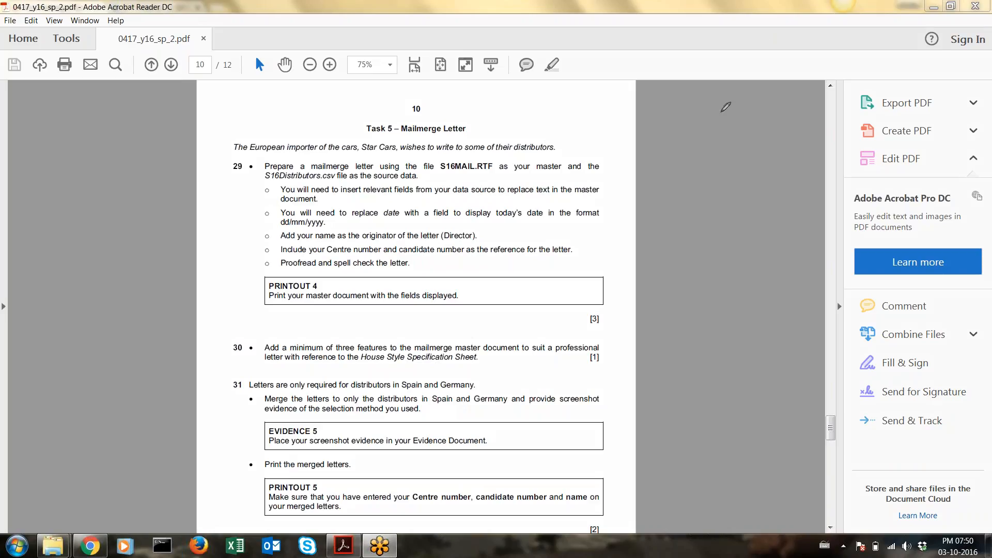
Sketch a rough letter layout with pen marks on the PDF, then erase all the sketches
{"action": "mouse_move", "coordinate": [681, 126]}
{"action": "left_mouse_down"}
{"action": "mouse_move", "coordinate": [753, 126]}
{"action": "mouse_move", "coordinate": [681, 126]}
{"action": "mouse_move", "coordinate": [686, 230]}
{"action": "mouse_move", "coordinate": [766, 231]}
{"action": "mouse_move", "coordinate": [762, 127]}
{"action": "mouse_move", "coordinate": [741, 128]}
{"action": "left_mouse_up"}
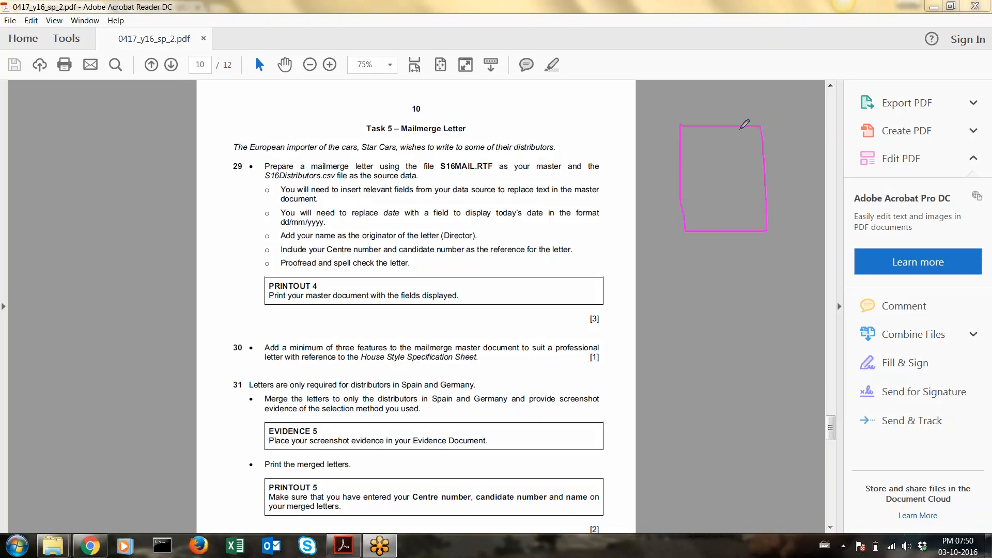
{"action": "mouse_move", "coordinate": [437, 107]}
{"action": "left_mouse_down"}
{"action": "mouse_move", "coordinate": [441, 127]}
{"action": "mouse_move", "coordinate": [463, 123]}
{"action": "mouse_move", "coordinate": [468, 104]}
{"action": "mouse_move", "coordinate": [502, 116]}
{"action": "mouse_move", "coordinate": [489, 101]}
{"action": "left_mouse_up"}
{"action": "mouse_move", "coordinate": [685, 165]}
{"action": "left_mouse_down"}
{"action": "mouse_move", "coordinate": [745, 164]}
{"action": "mouse_move", "coordinate": [748, 203]}
{"action": "mouse_move", "coordinate": [712, 206]}
{"action": "mouse_move", "coordinate": [684, 166]}
{"action": "left_mouse_up"}
{"action": "left_click_drag", "start_coordinate": [687, 137], "coordinate": [700, 136]}
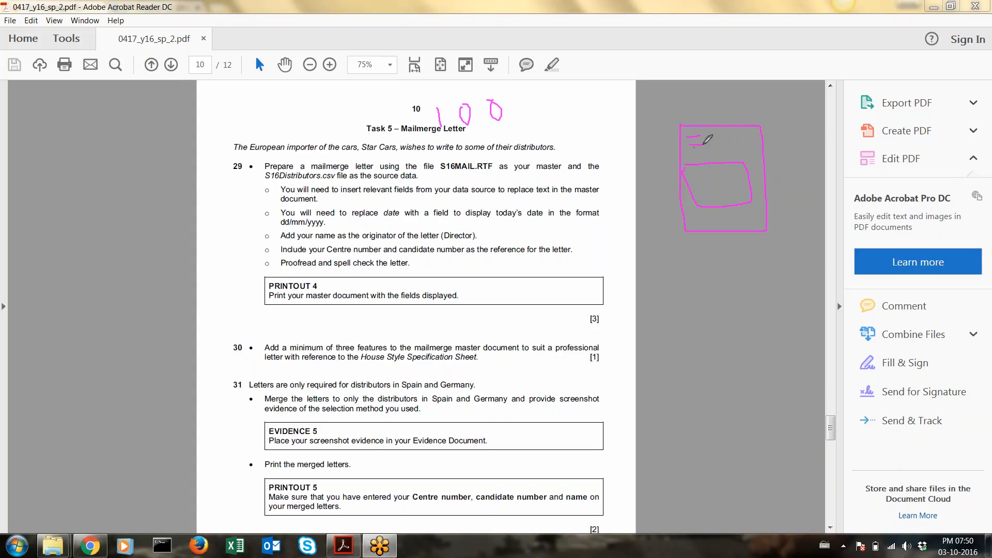
{"action": "left_click_drag", "start_coordinate": [690, 144], "coordinate": [702, 152]}
{"action": "left_click", "coordinate": [832, 38]}
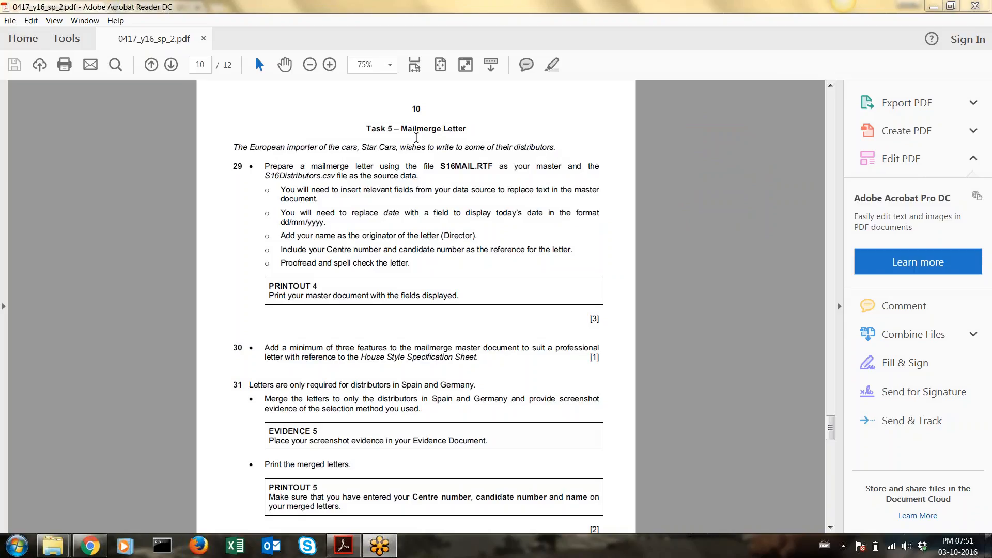
Highlight the master file name S16MAIL.RTF in question 29 of the Task 5 instructions
{"action": "scroll", "coordinate": [430, 179], "scroll_direction": "down", "scroll_amount": 1}
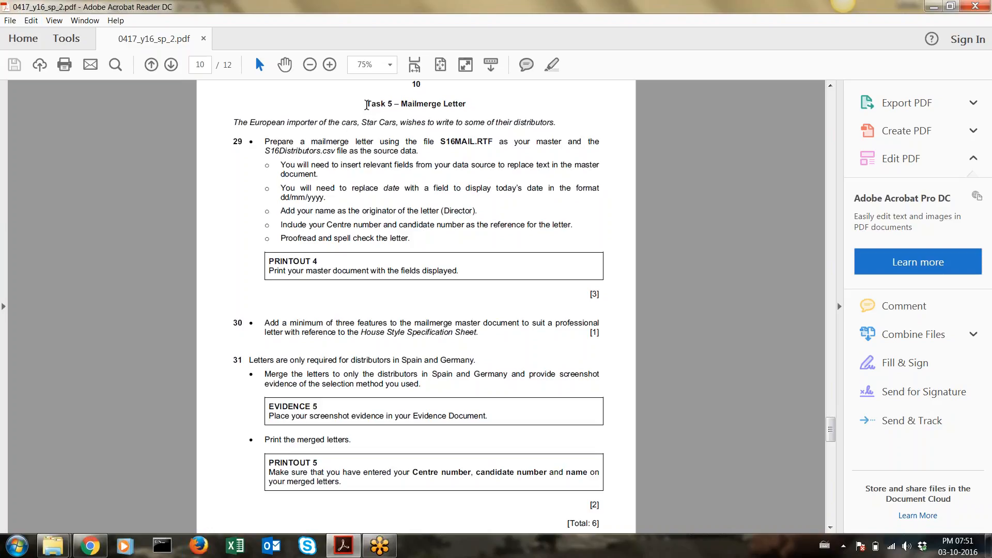
{"action": "left_click_drag", "start_coordinate": [366, 105], "coordinate": [351, 484]}
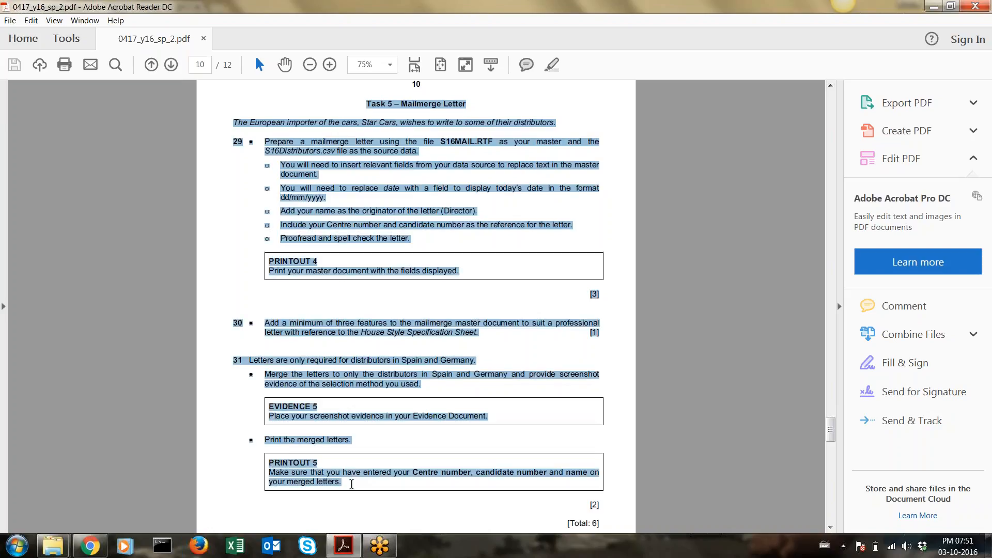
{"action": "left_click", "coordinate": [451, 144]}
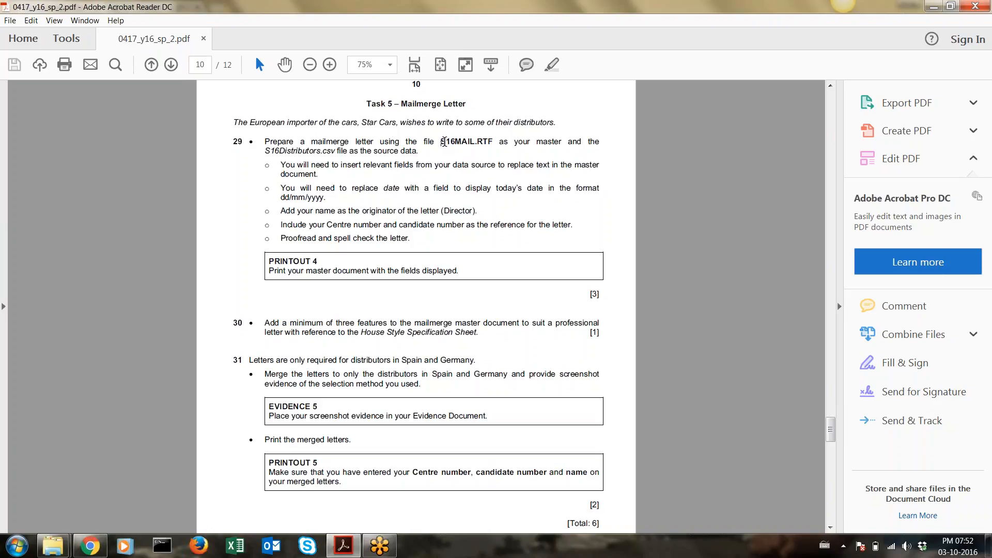
{"action": "left_click_drag", "start_coordinate": [440, 141], "coordinate": [494, 141]}
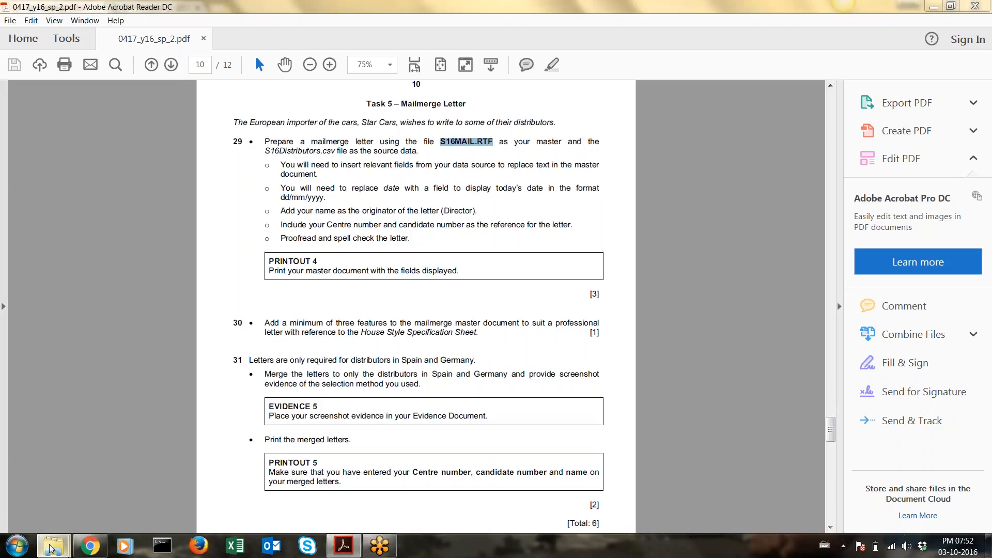
Extract 0417_y16_sf_2.zip to its own 0417_y16_sf_2 folder and reopen 0417_y16_sp_2.pdf
{"action": "mouse_move", "coordinate": [53, 545]}
{"action": "left_click", "coordinate": [88, 491]}
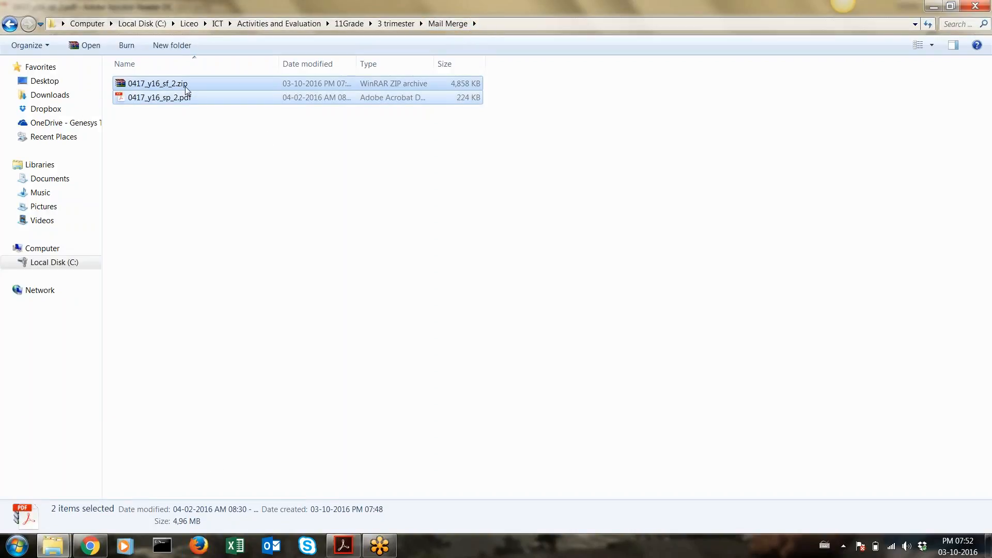
{"action": "left_click", "coordinate": [195, 154]}
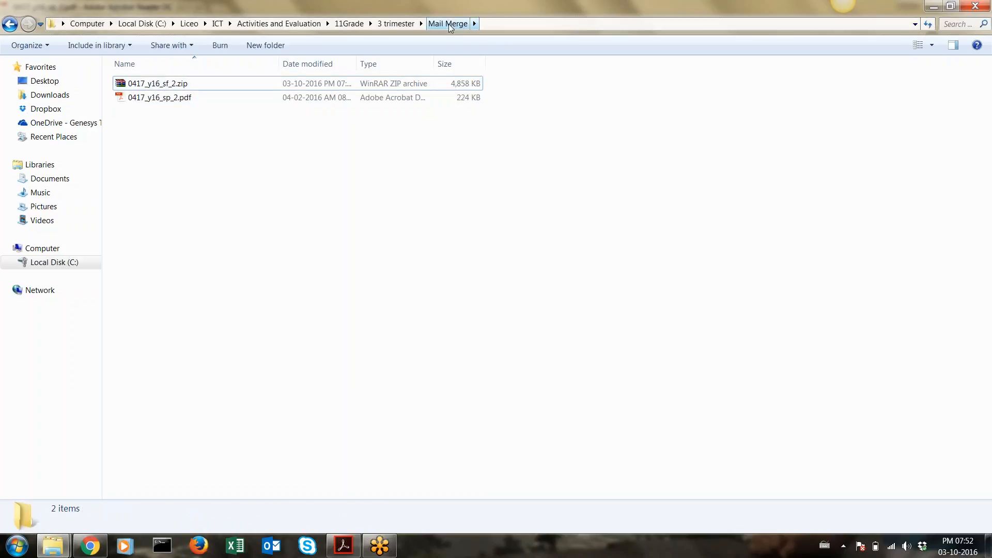
{"action": "right_click", "coordinate": [162, 86]}
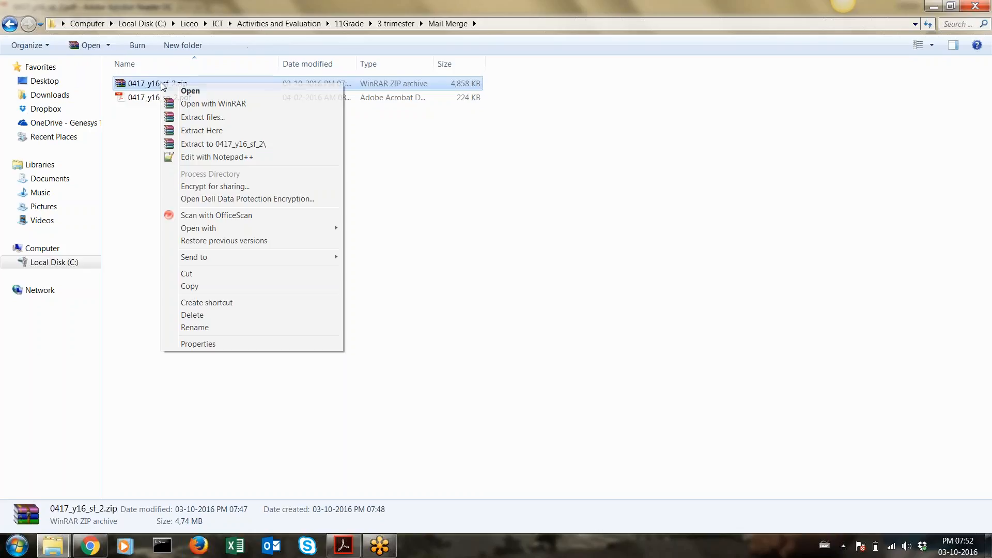
{"action": "left_click", "coordinate": [188, 144]}
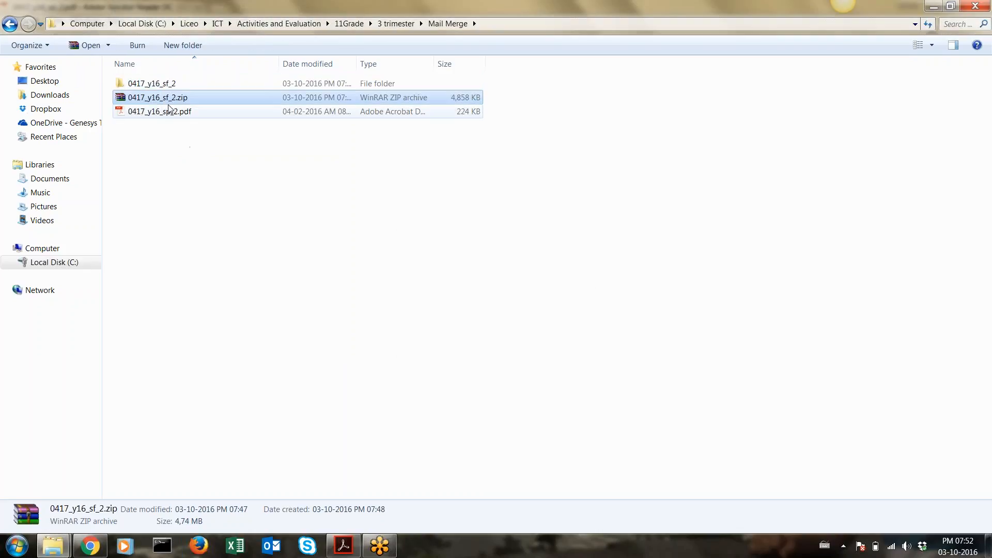
{"action": "left_click", "coordinate": [168, 111]}
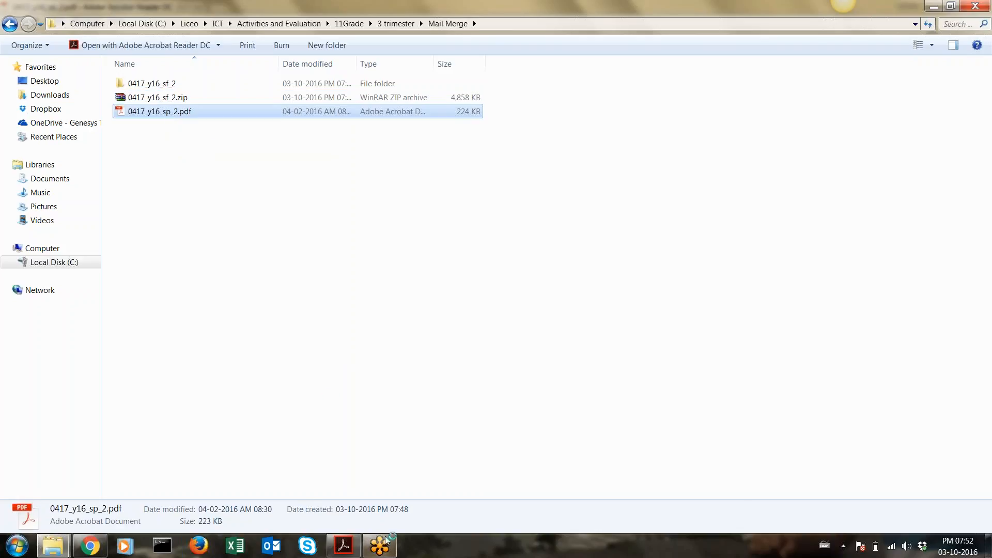
{"action": "left_click", "coordinate": [343, 545]}
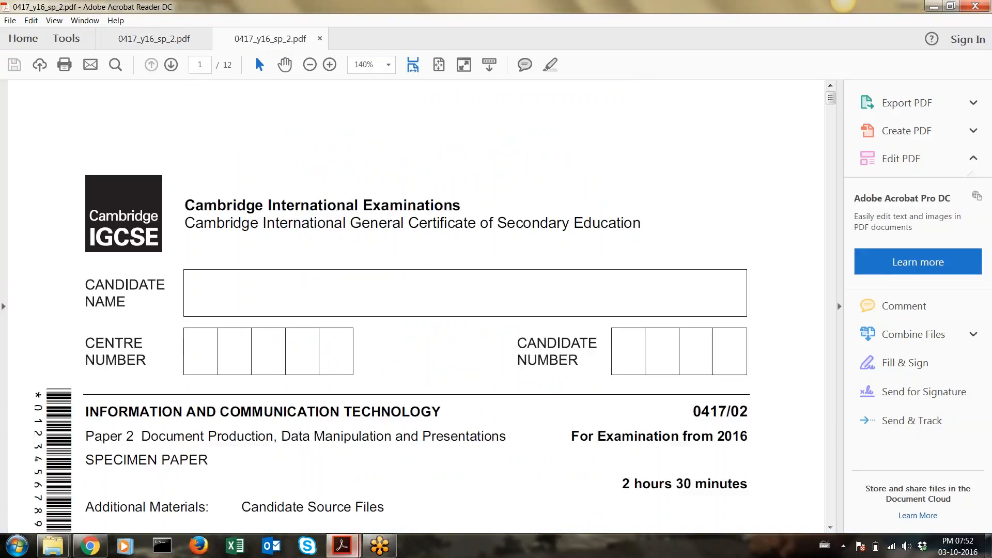
Close the duplicate 0417_y16_sp_2.pdf and scroll back to page 10, Task 5 – Mailmerge Letter
{"action": "left_click", "coordinate": [204, 40]}
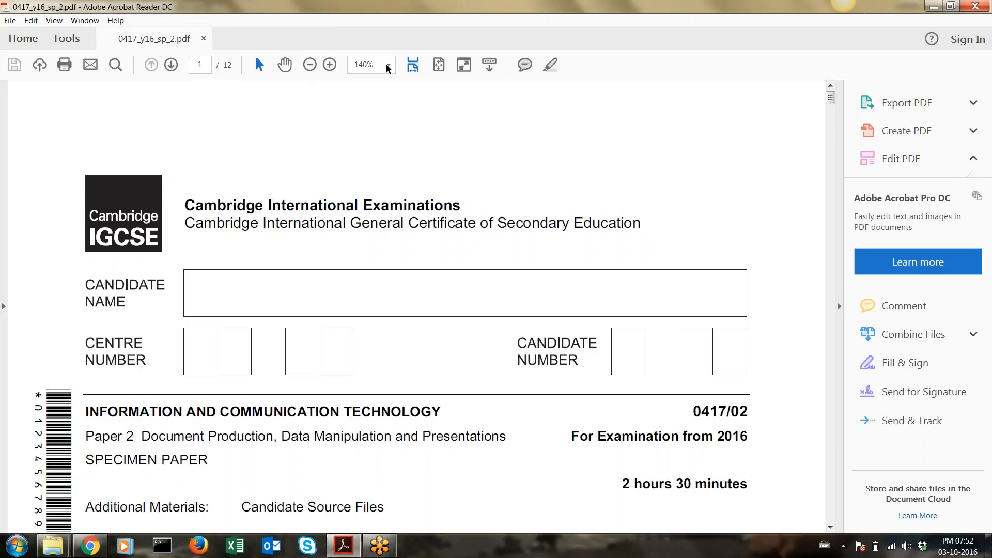
{"action": "scroll", "coordinate": [412, 149], "scroll_direction": "down", "scroll_amount": 3}
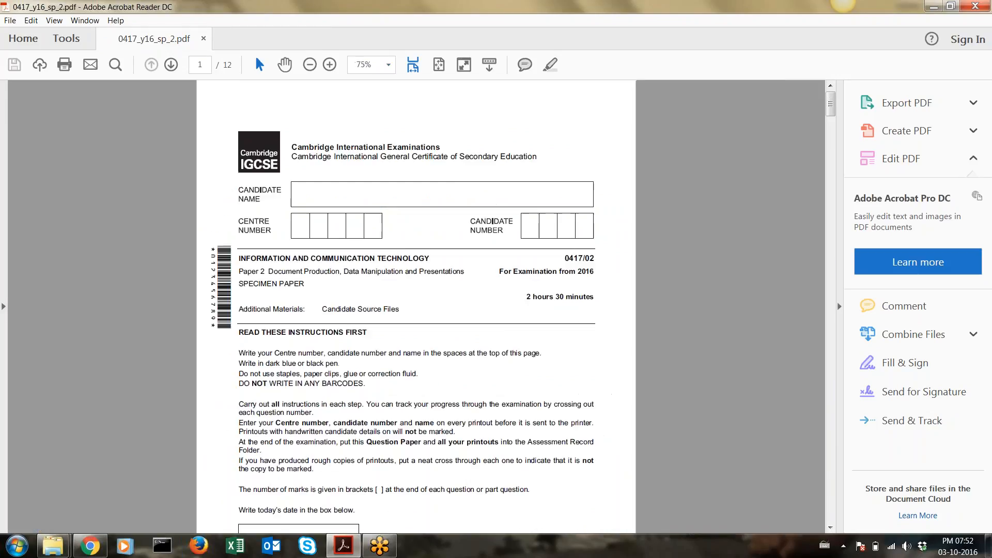
{"action": "left_click_drag", "start_coordinate": [832, 106], "coordinate": [837, 434]}
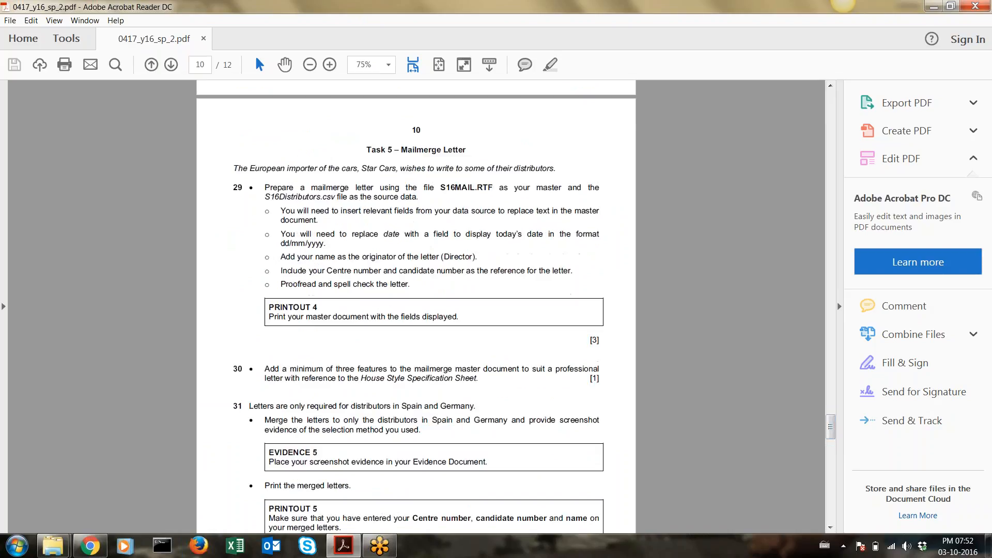
{"action": "scroll", "coordinate": [416, 310], "scroll_direction": "down", "scroll_amount": 1}
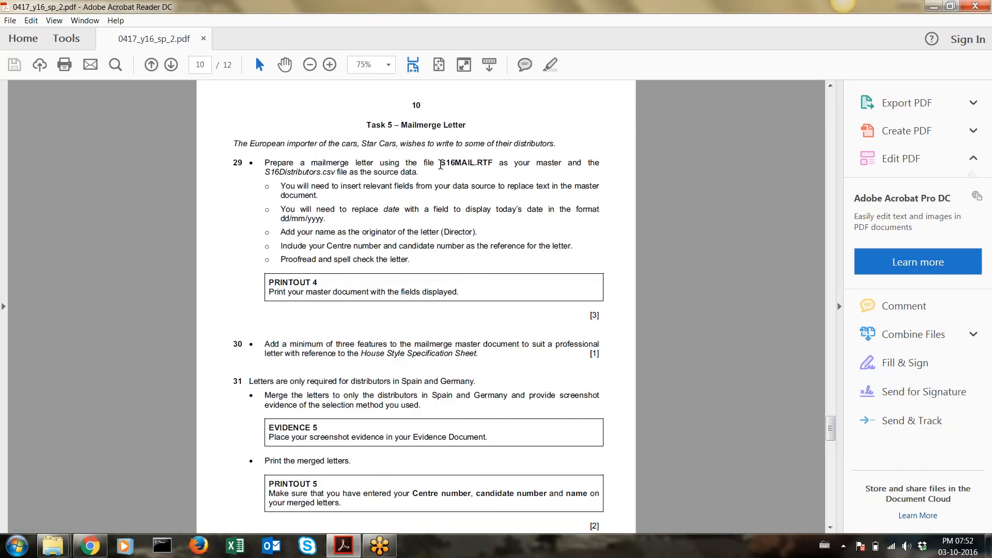
Open S16MAIL.rtf from 0417_y16_sf_2\0417_2_SourceFiles in Word and maximize the window
{"action": "mouse_move", "coordinate": [53, 545]}
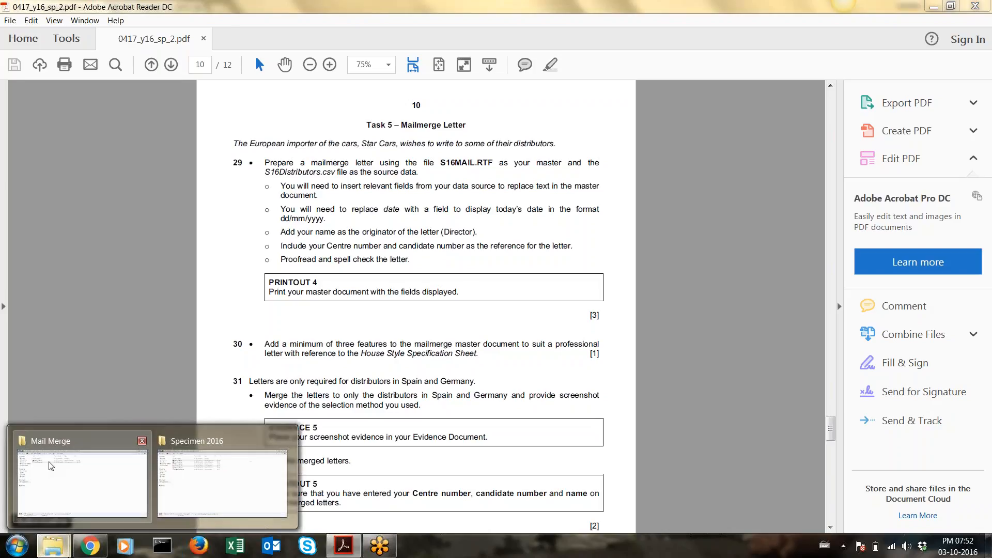
{"action": "left_click", "coordinate": [51, 466]}
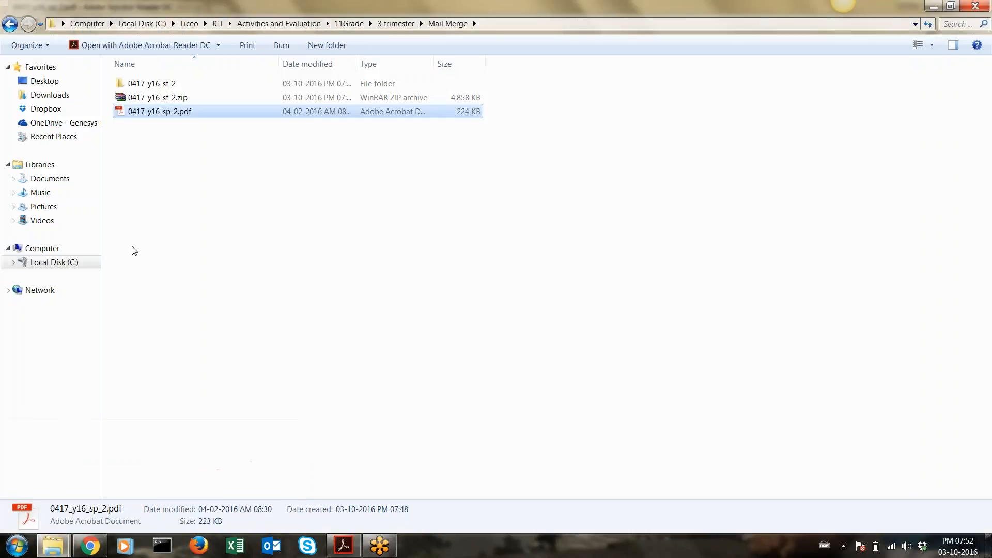
{"action": "double_click", "coordinate": [166, 84]}
{"action": "double_click", "coordinate": [166, 84]}
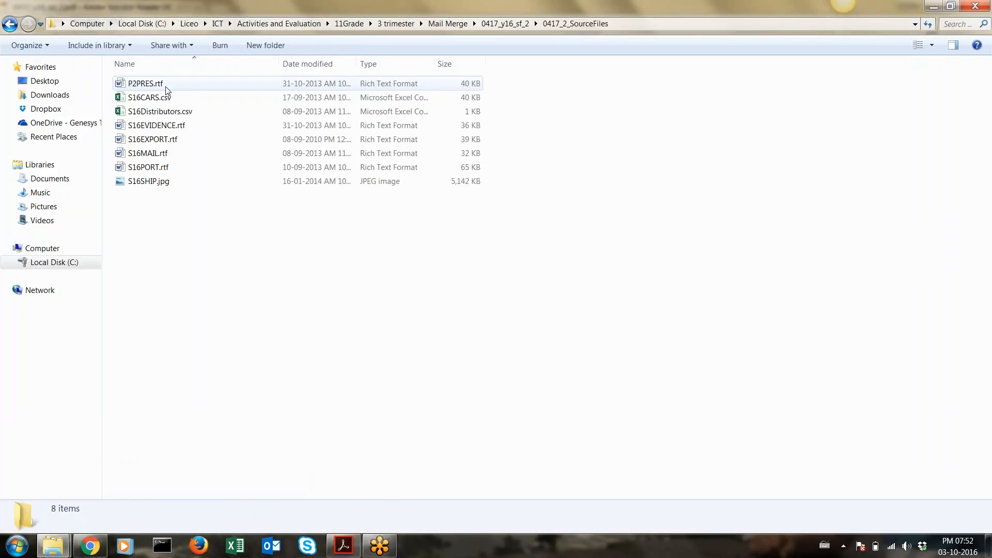
{"action": "left_click", "coordinate": [152, 153]}
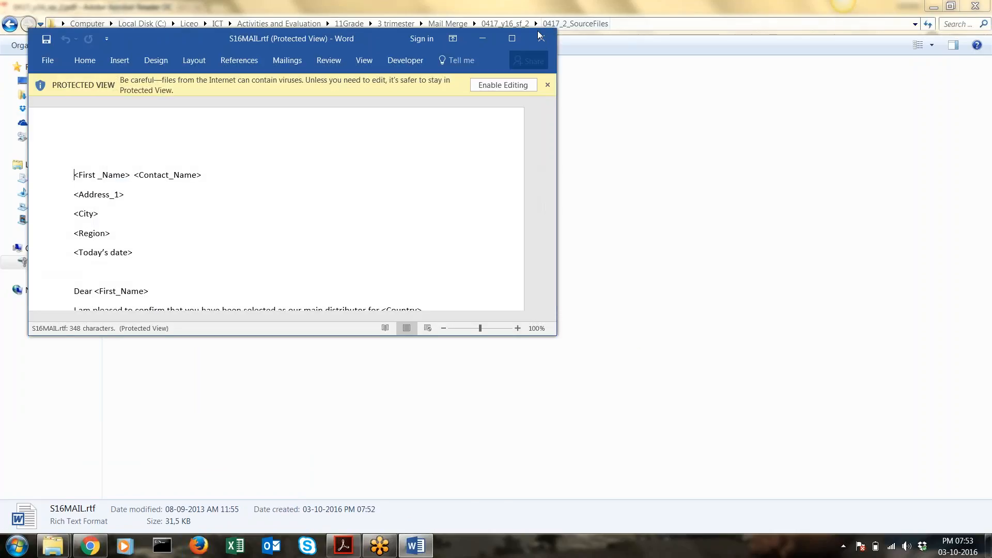
{"action": "left_click", "coordinate": [514, 41]}
Enable editing on S16MAIL.rtf, then close and reopen the letter
{"action": "left_click", "coordinate": [521, 55]}
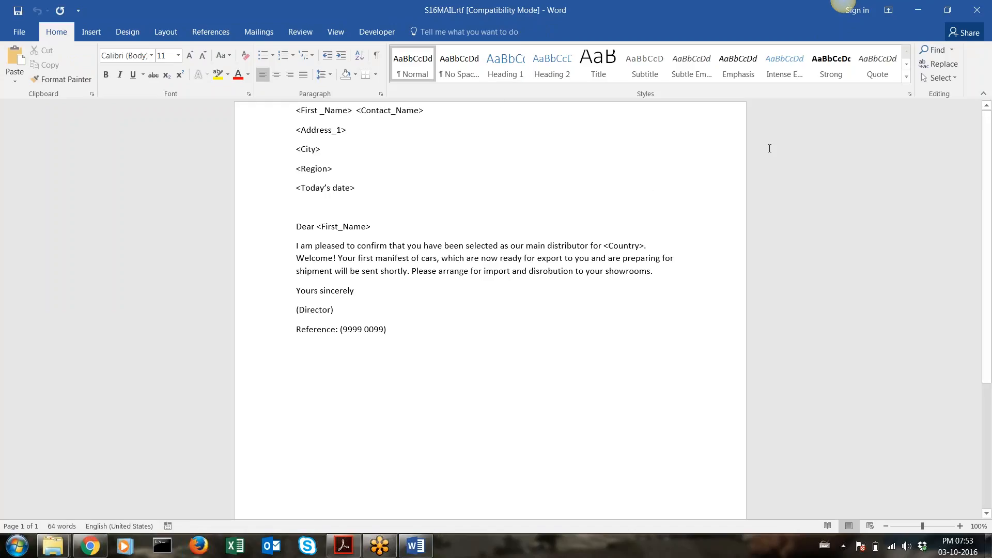
{"action": "left_click", "coordinate": [976, 10]}
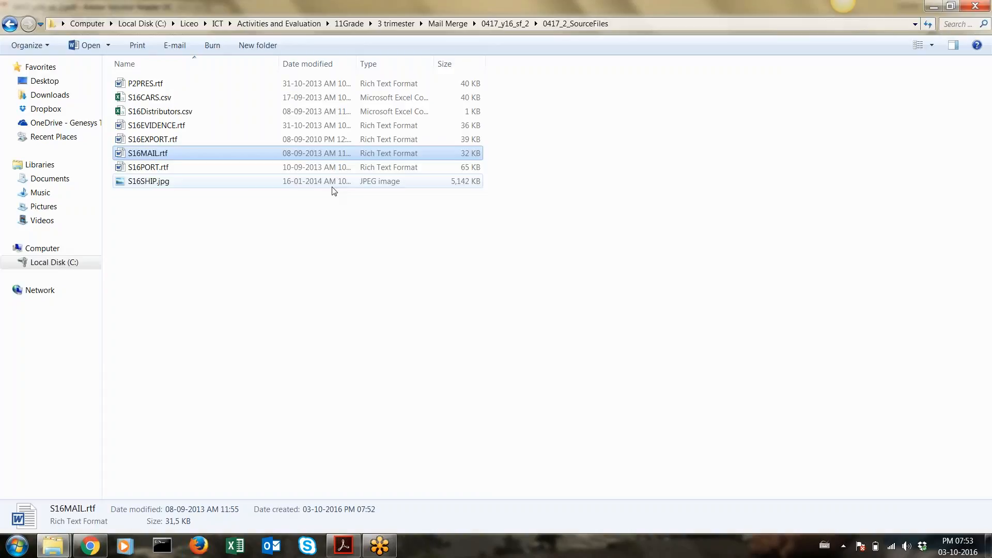
{"action": "double_click", "coordinate": [217, 155]}
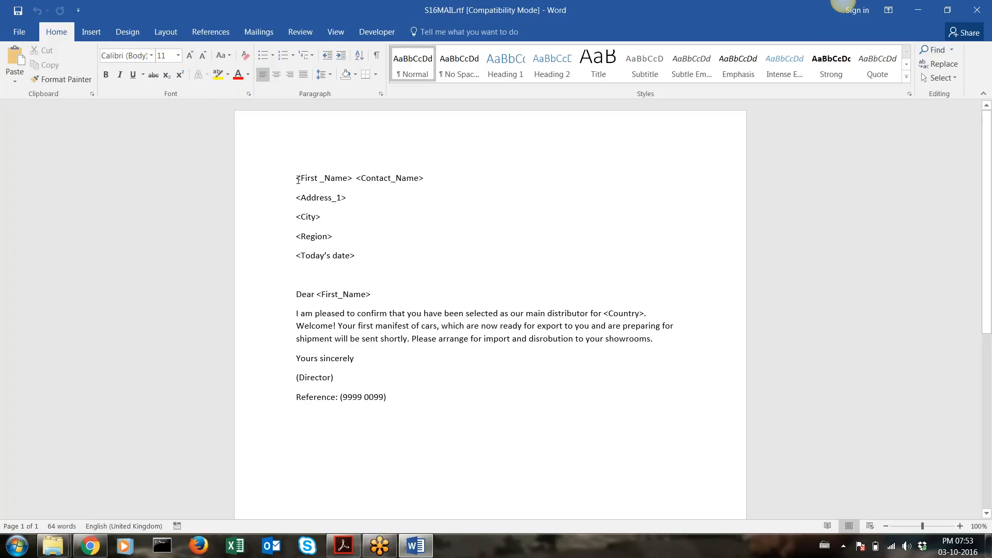
Review the name, address and date placeholders and the body paragraph, then return to the PDF
{"action": "left_click_drag", "start_coordinate": [298, 179], "coordinate": [422, 181]}
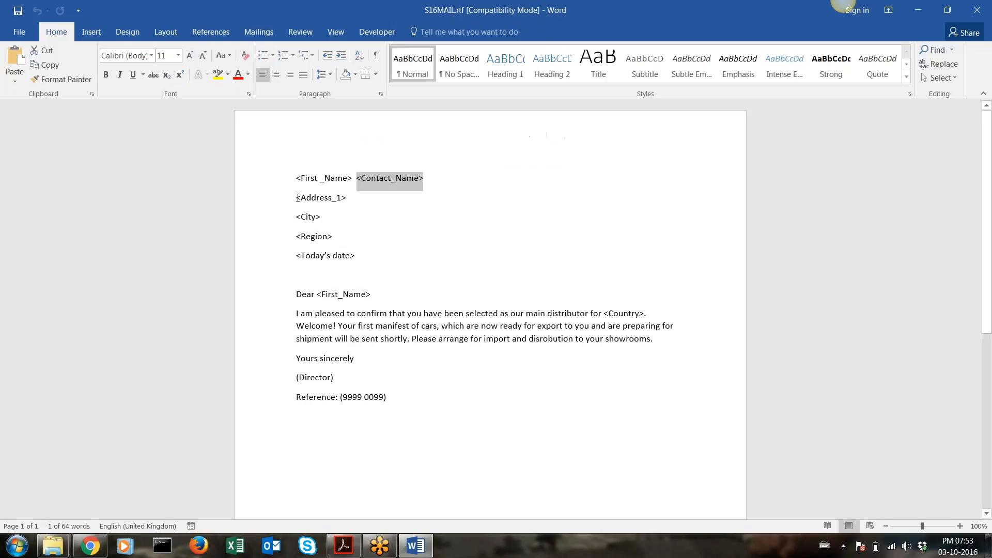
{"action": "left_click_drag", "start_coordinate": [297, 198], "coordinate": [359, 256]}
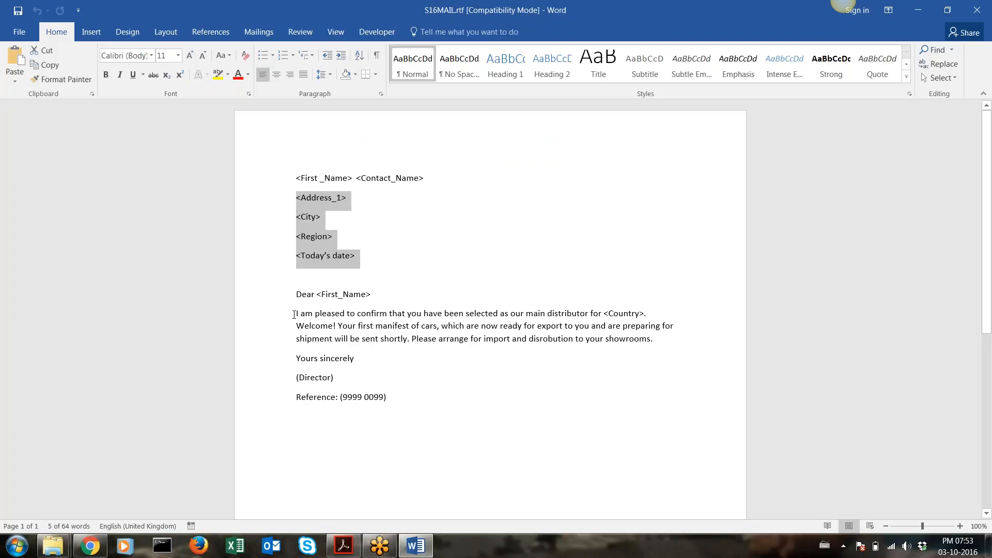
{"action": "left_click_drag", "start_coordinate": [294, 315], "coordinate": [672, 343]}
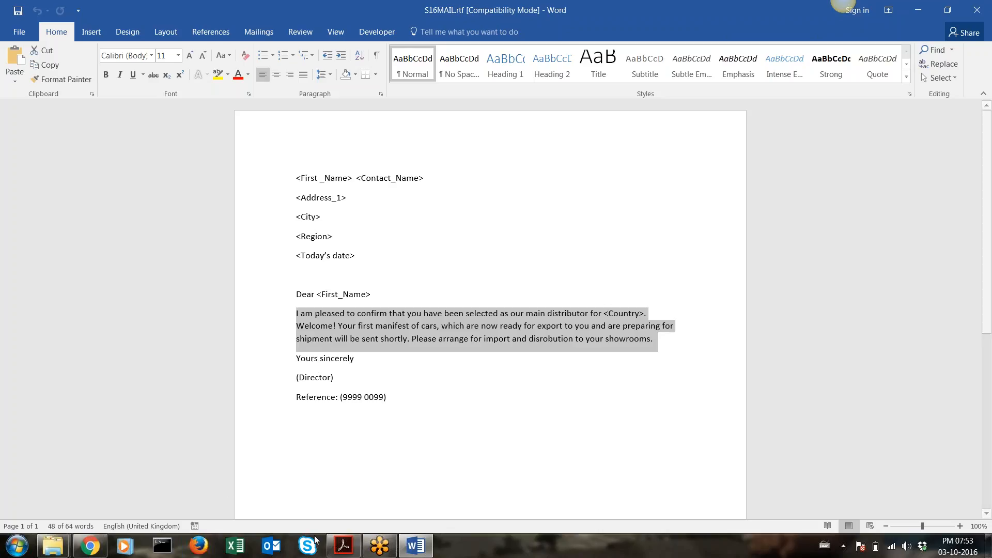
{"action": "left_click", "coordinate": [333, 546]}
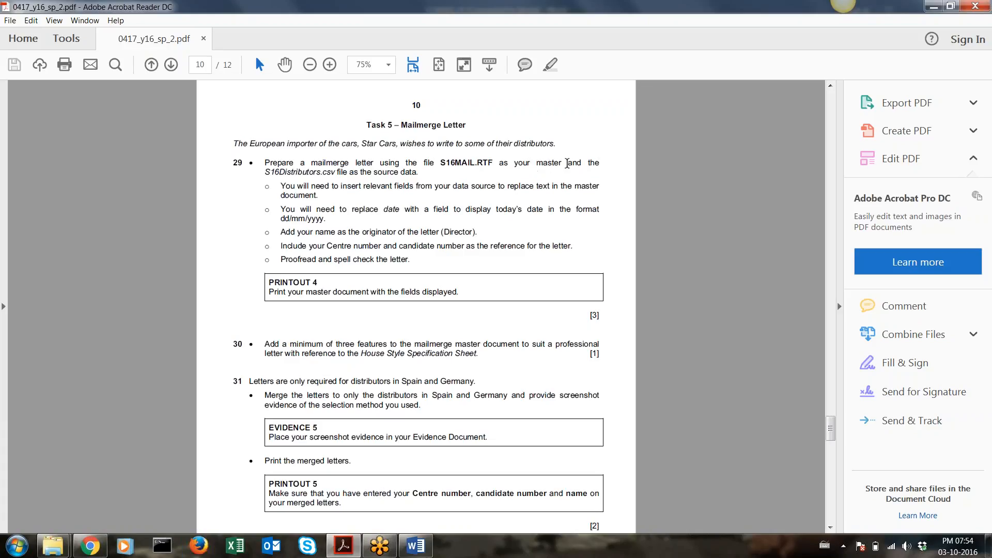
Highlight 'and the S16Distributors.csv' in question 29 and preview the open Explorer windows
{"action": "left_click_drag", "start_coordinate": [568, 163], "coordinate": [344, 179]}
{"action": "mouse_move", "coordinate": [52, 544]}
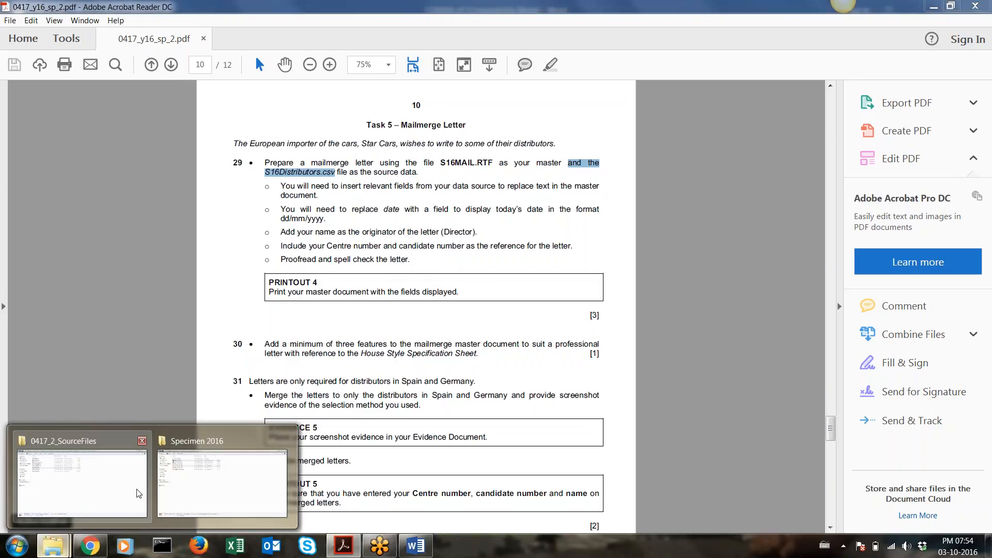
{"action": "mouse_move", "coordinate": [172, 481]}
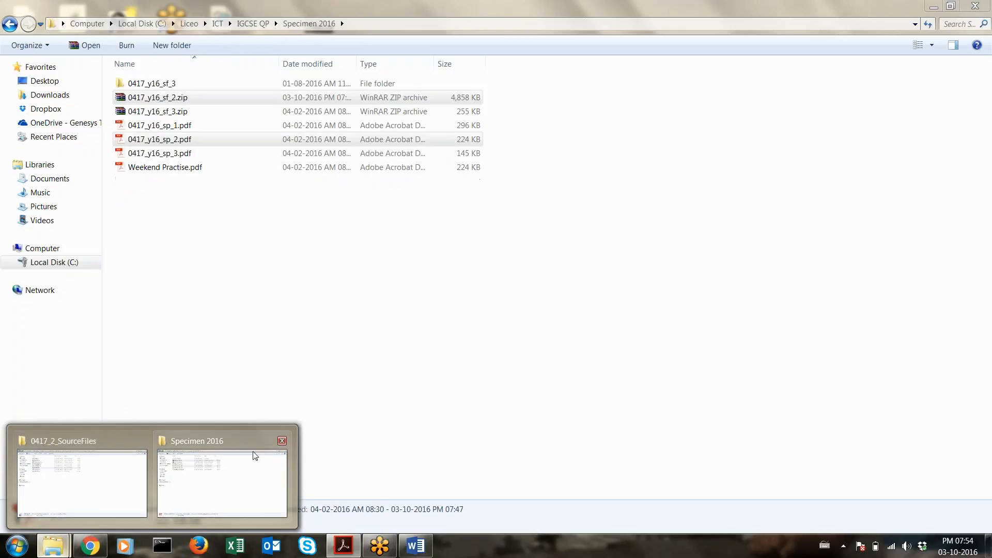
Close the Specimen 2016 window and open S16Distributors.csv from 0417_2_SourceFiles in Excel
{"action": "left_click", "coordinate": [281, 442]}
{"action": "left_click", "coordinate": [171, 458]}
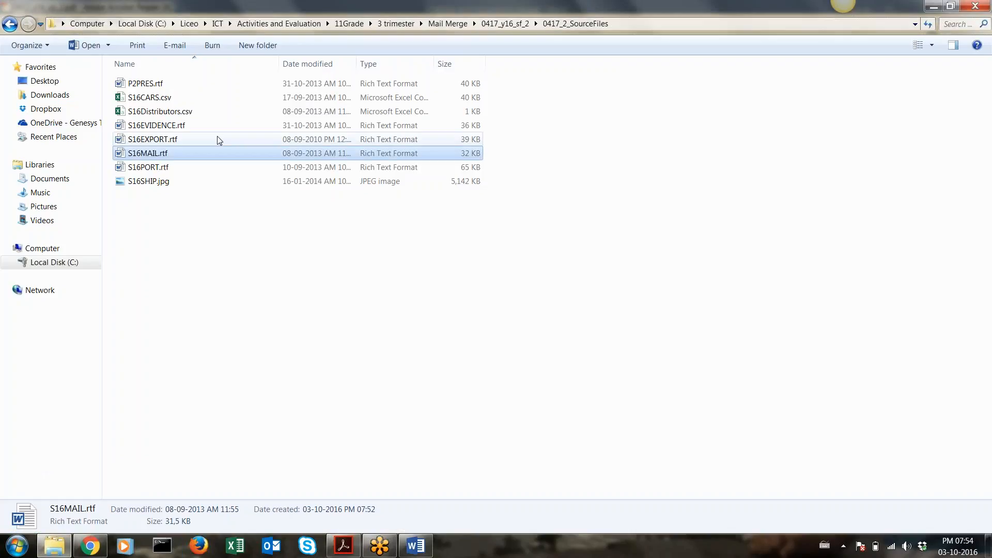
{"action": "left_click", "coordinate": [496, 24]}
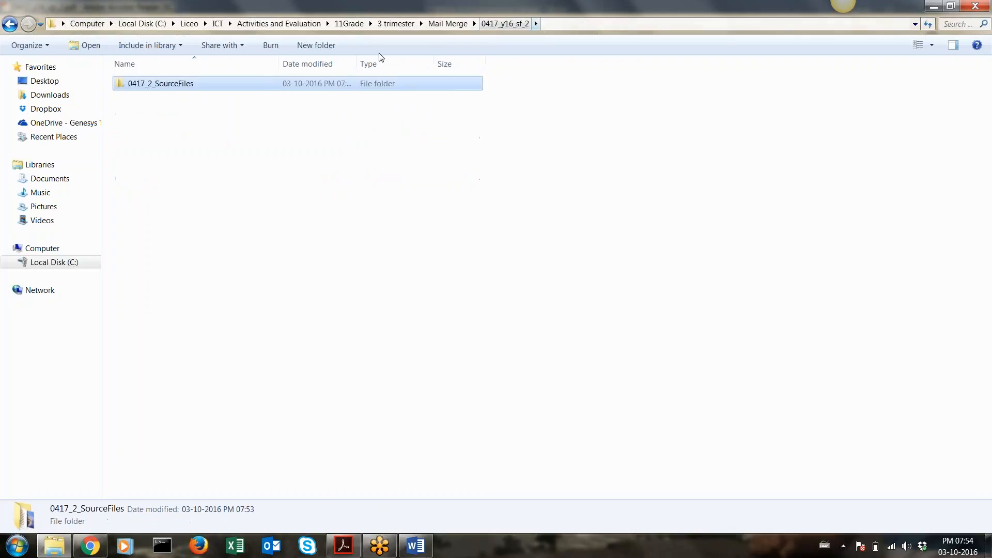
{"action": "double_click", "coordinate": [244, 83]}
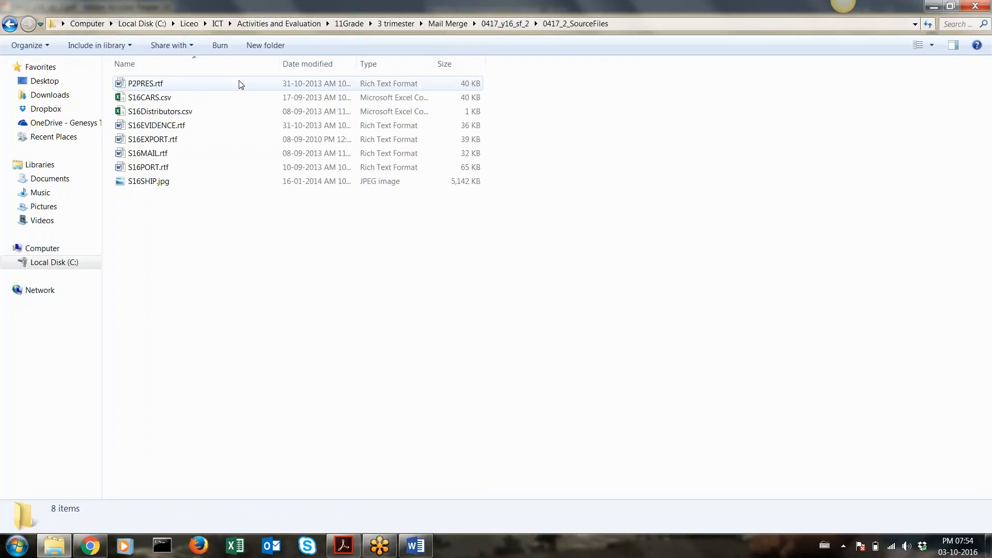
{"action": "left_click", "coordinate": [172, 100]}
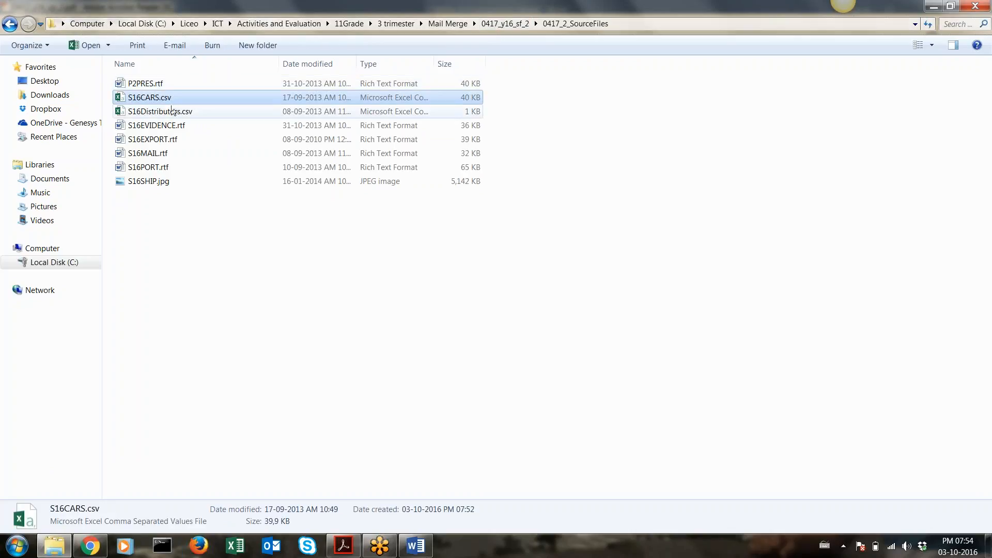
{"action": "left_click", "coordinate": [173, 115]}
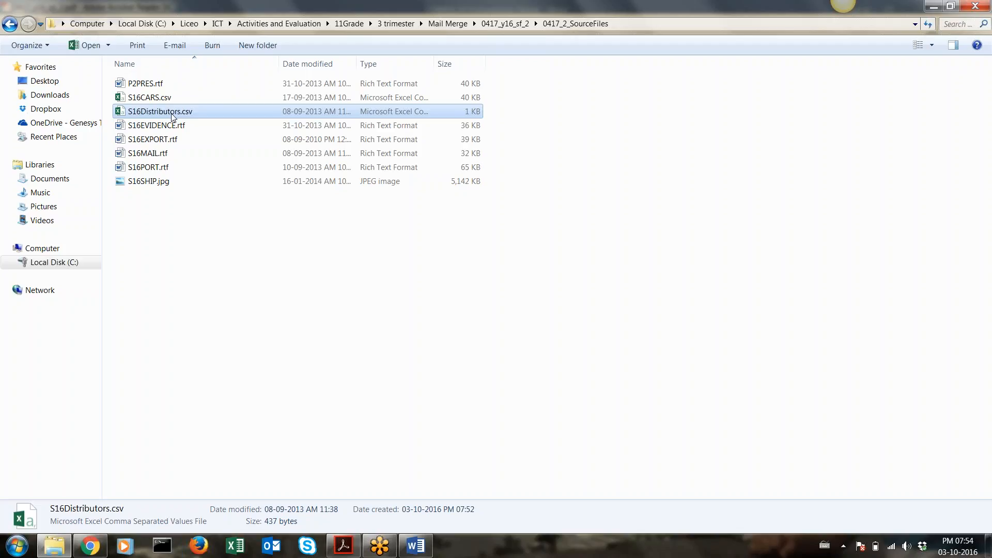
{"action": "double_click", "coordinate": [172, 112]}
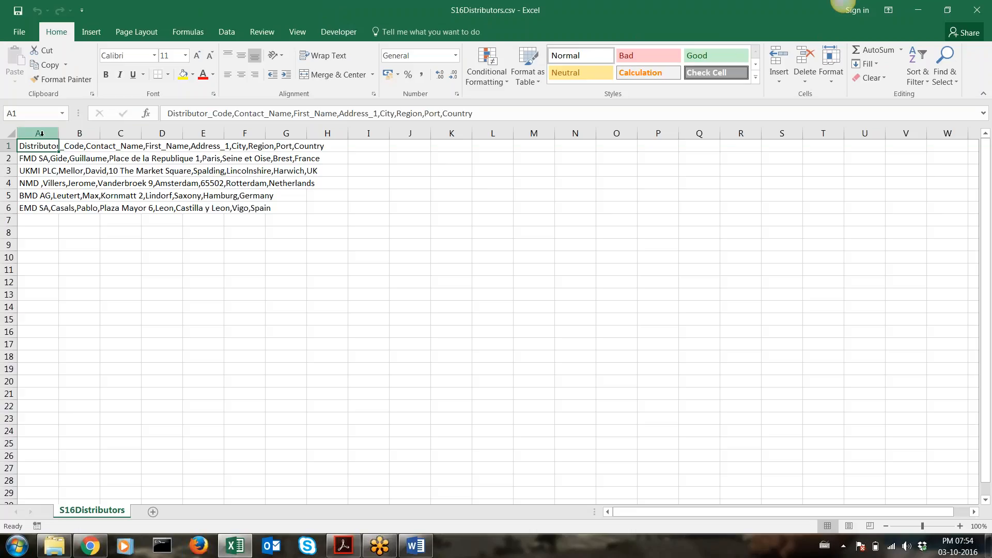
Select column A's distributor text and launch Text to Columns from the Data ribbon
{"action": "left_click", "coordinate": [42, 134]}
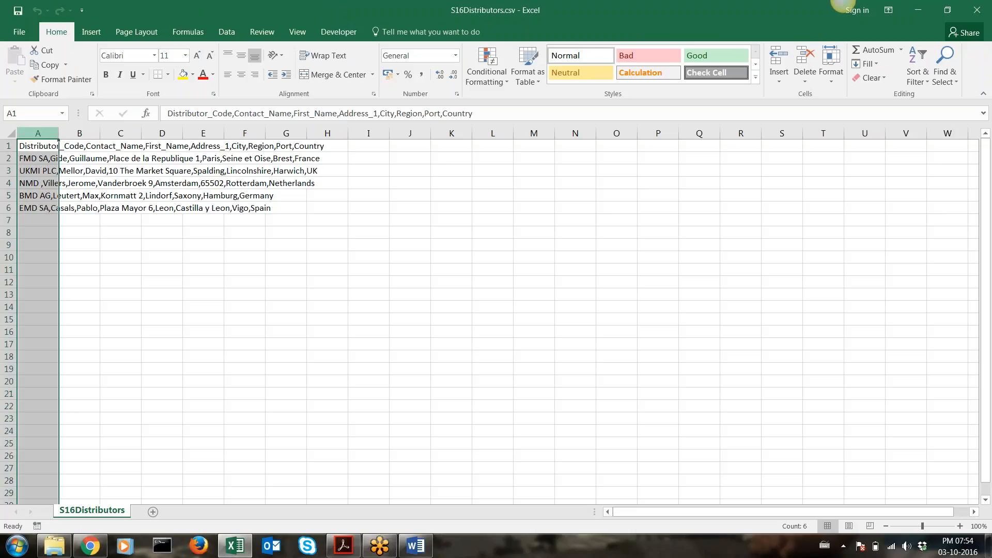
{"action": "left_click", "coordinate": [226, 32]}
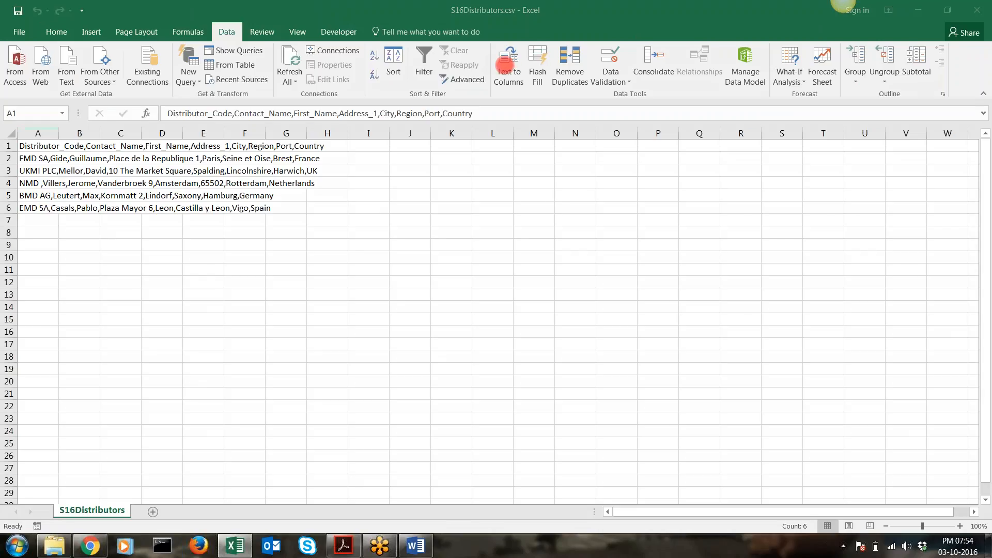
{"action": "left_click", "coordinate": [509, 59]}
{"action": "left_click", "coordinate": [511, 70]}
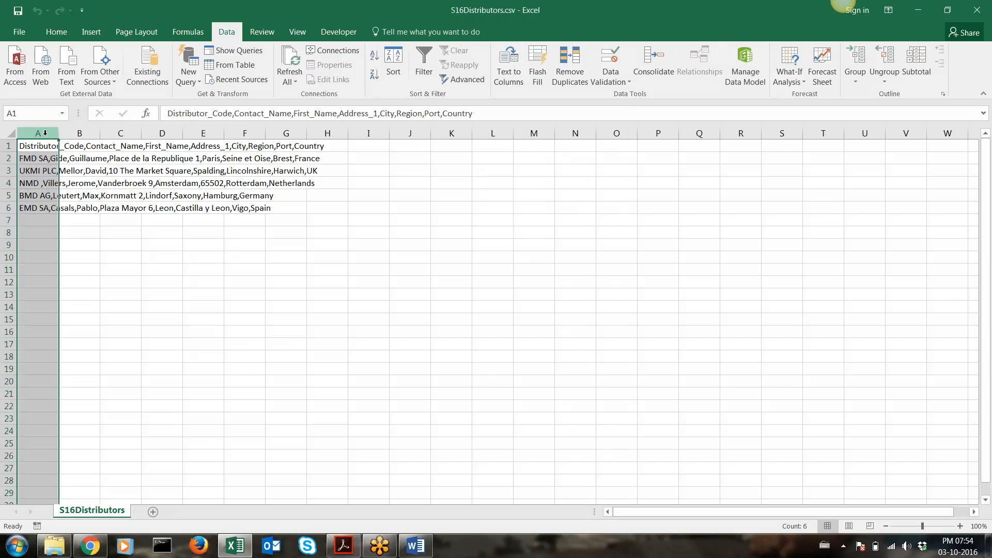
{"action": "left_click", "coordinate": [509, 69]}
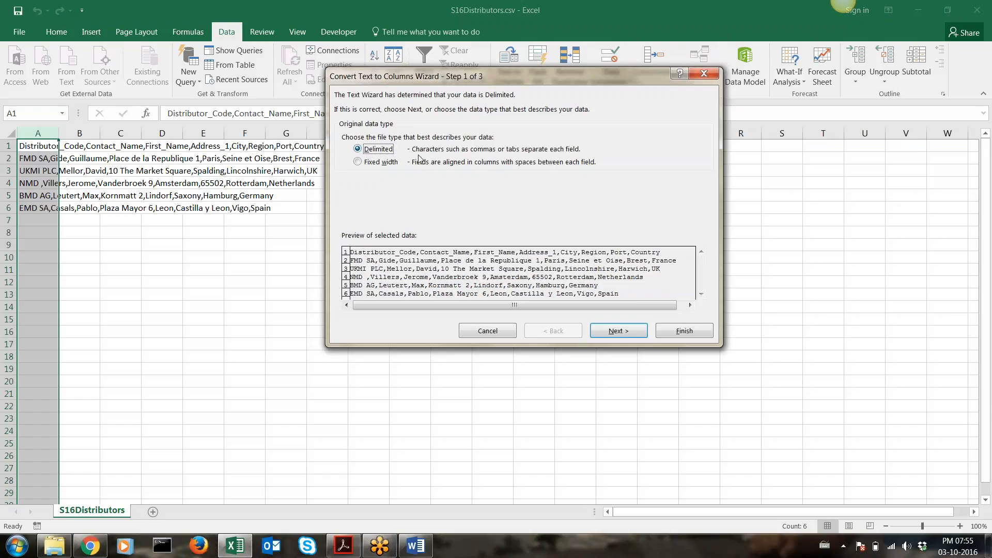
Split the text as Delimited on Comma only, with Tab unticked, and finish the wizard
{"action": "left_click", "coordinate": [616, 331]}
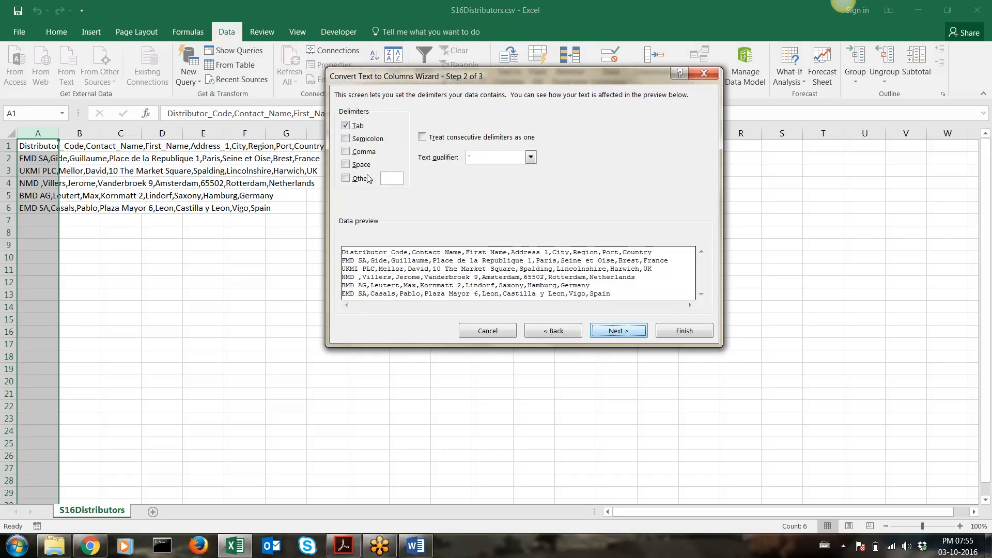
{"action": "left_click", "coordinate": [346, 152]}
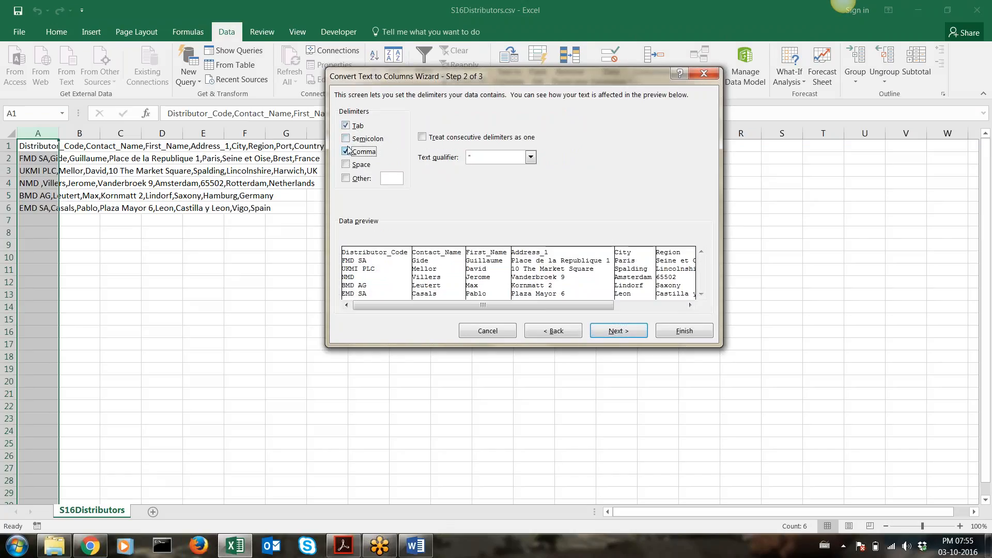
{"action": "left_click", "coordinate": [346, 126]}
{"action": "left_click", "coordinate": [612, 330]}
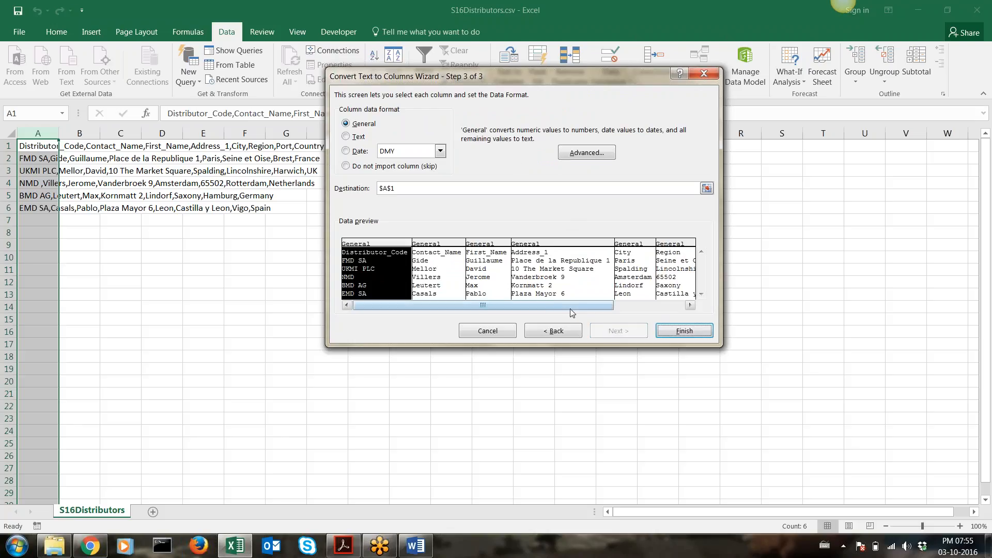
{"action": "left_click", "coordinate": [659, 333]}
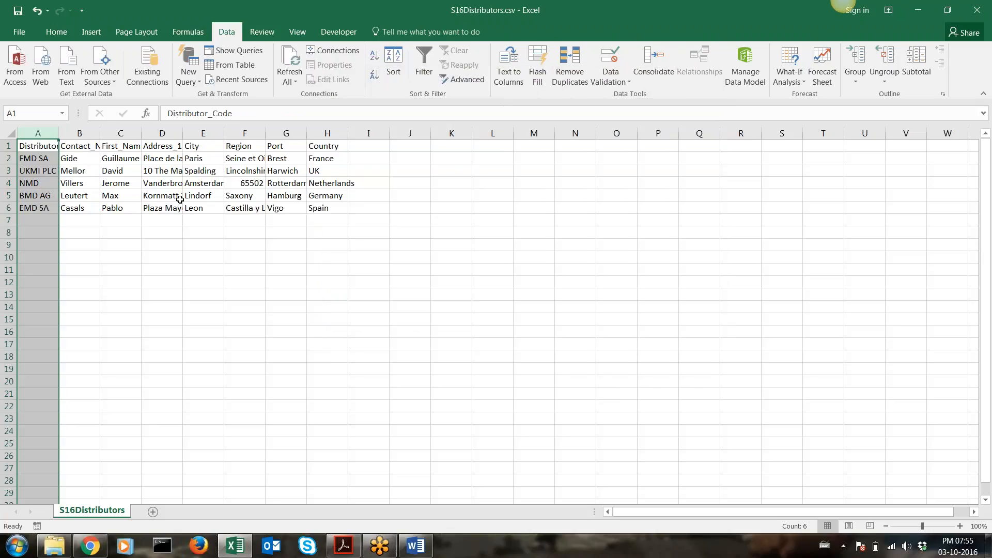
AutoFit column A, then select the whole sheet and AutoFit columns A–H to their contents
{"action": "double_click", "coordinate": [59, 132]}
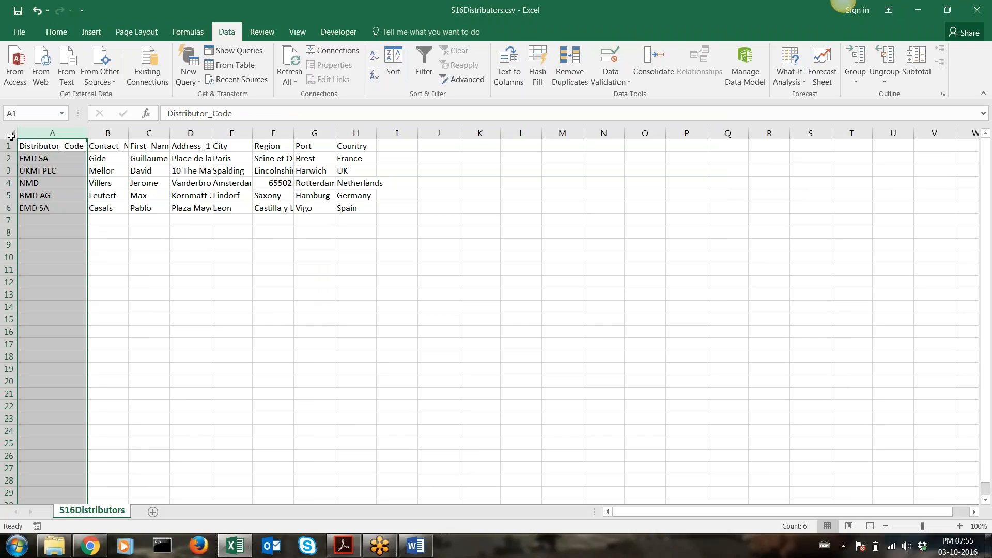
{"action": "left_click", "coordinate": [12, 136]}
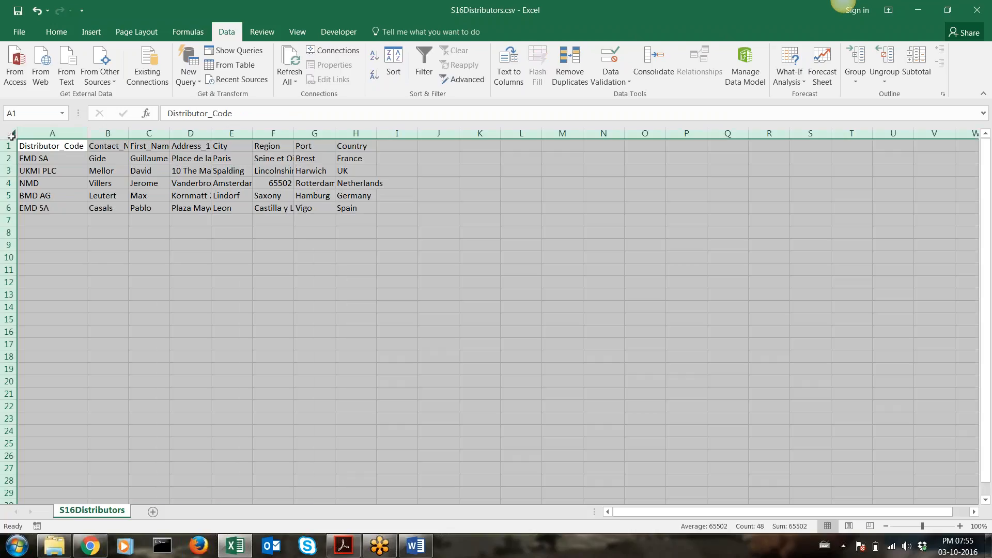
{"action": "double_click", "coordinate": [88, 132]}
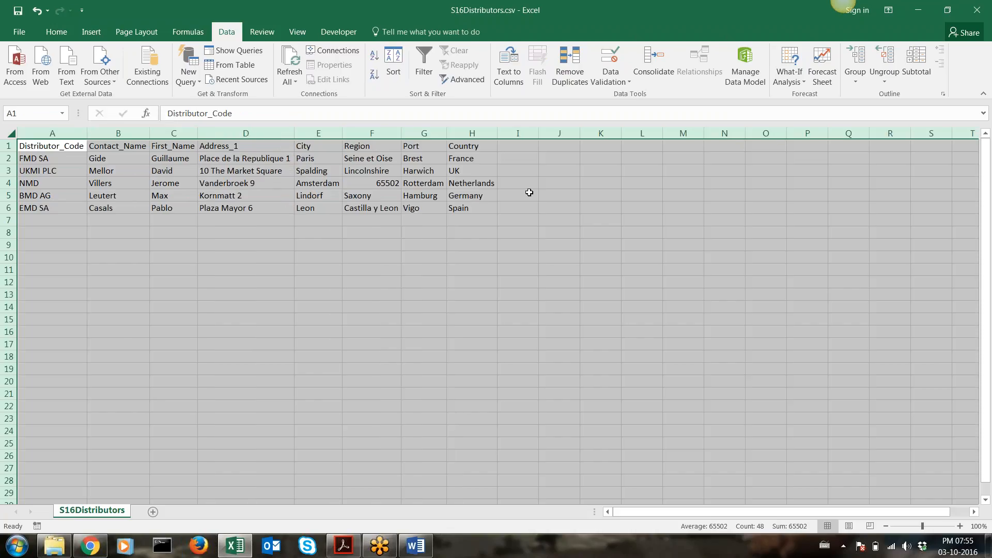
Save the distributor data as the Excel Workbook S16Distributors.xlsx, then return to the source files folder
{"action": "left_click", "coordinate": [26, 32]}
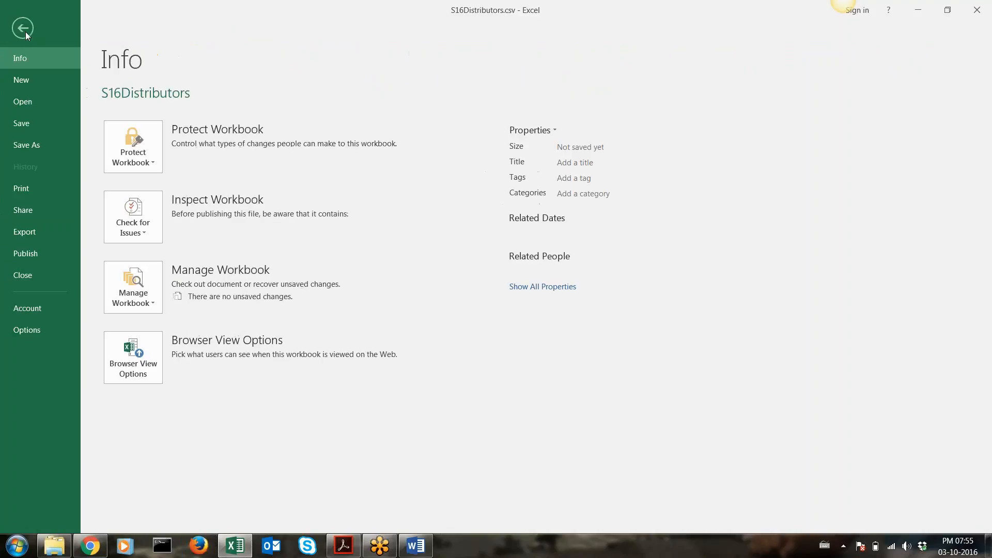
{"action": "left_click", "coordinate": [45, 147]}
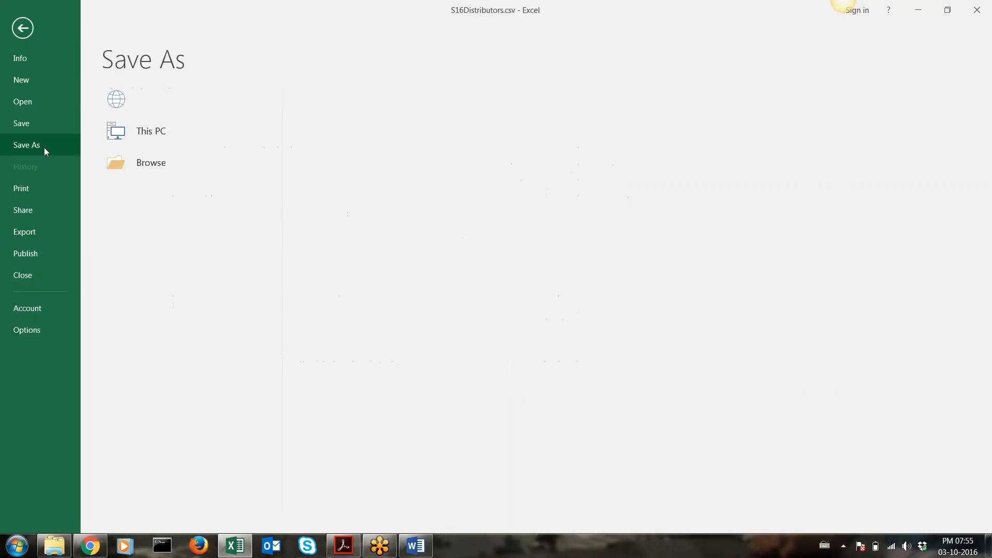
{"action": "left_click", "coordinate": [211, 130]}
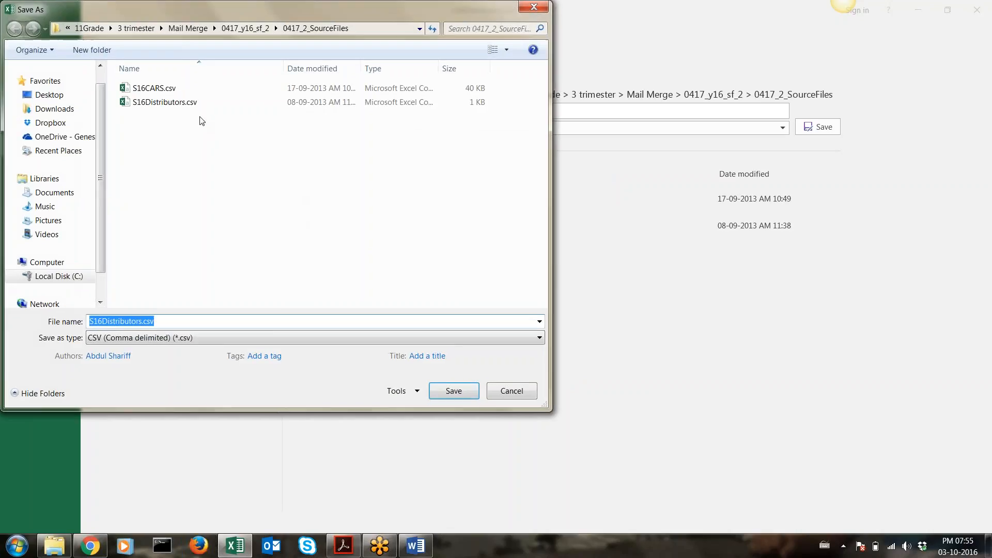
{"action": "left_click", "coordinate": [159, 339]}
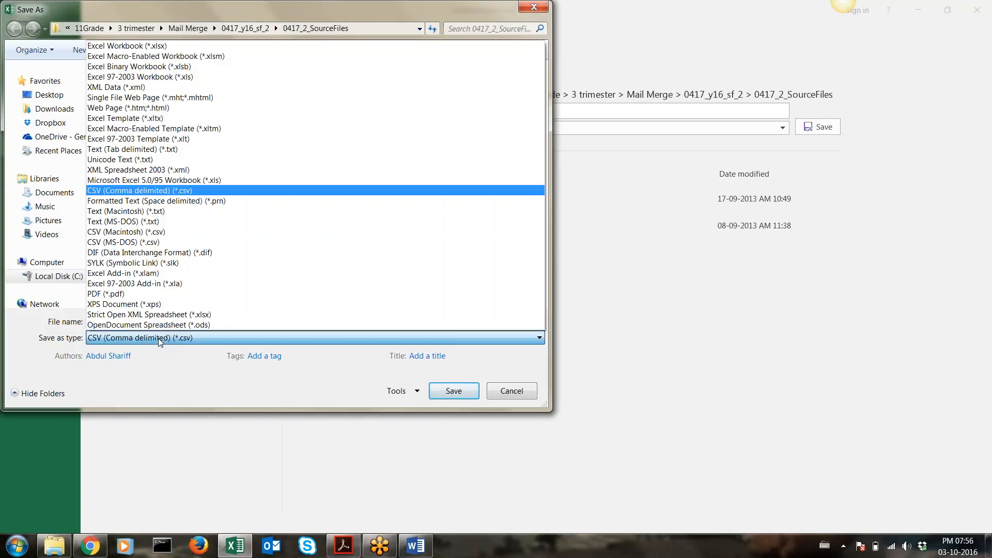
{"action": "left_click", "coordinate": [149, 46]}
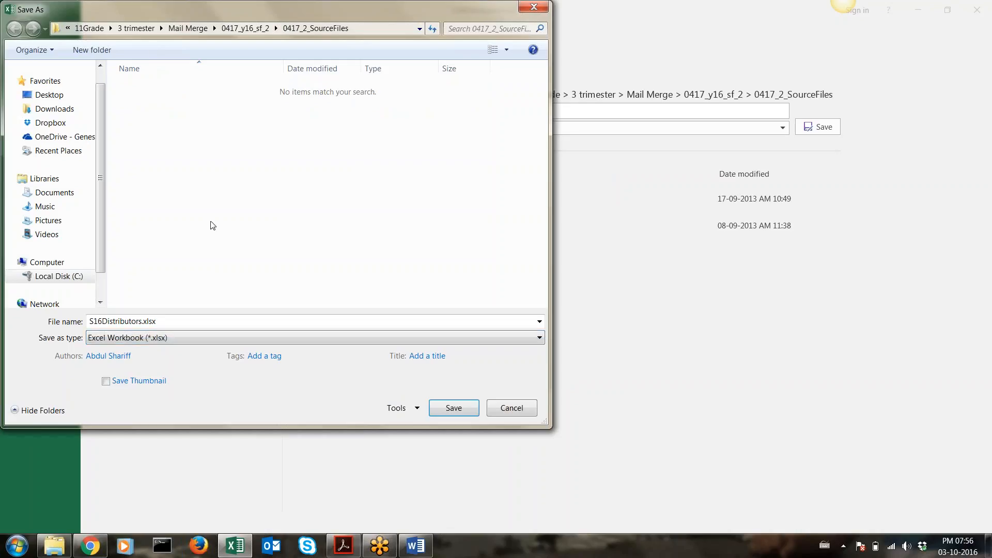
{"action": "left_click", "coordinate": [460, 408]}
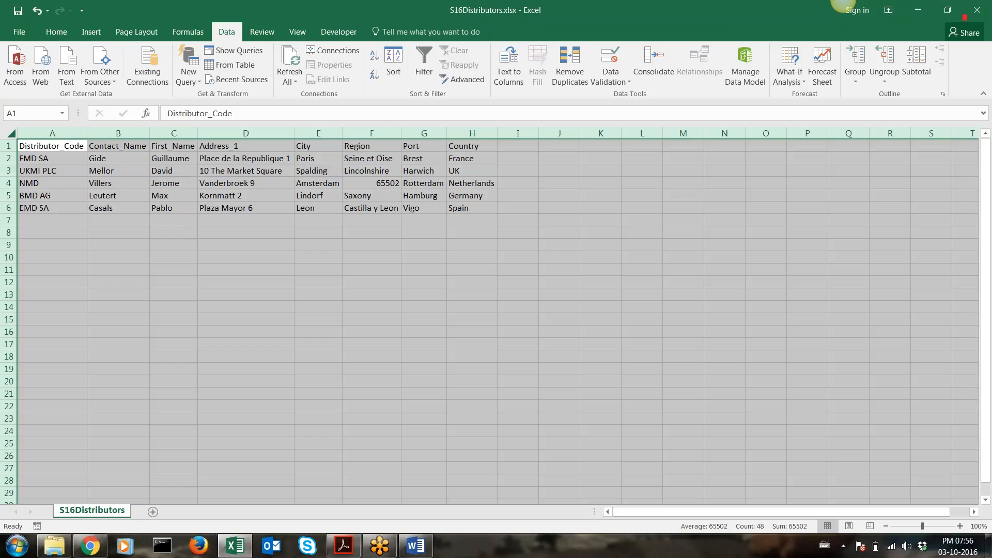
{"action": "left_click", "coordinate": [45, 555]}
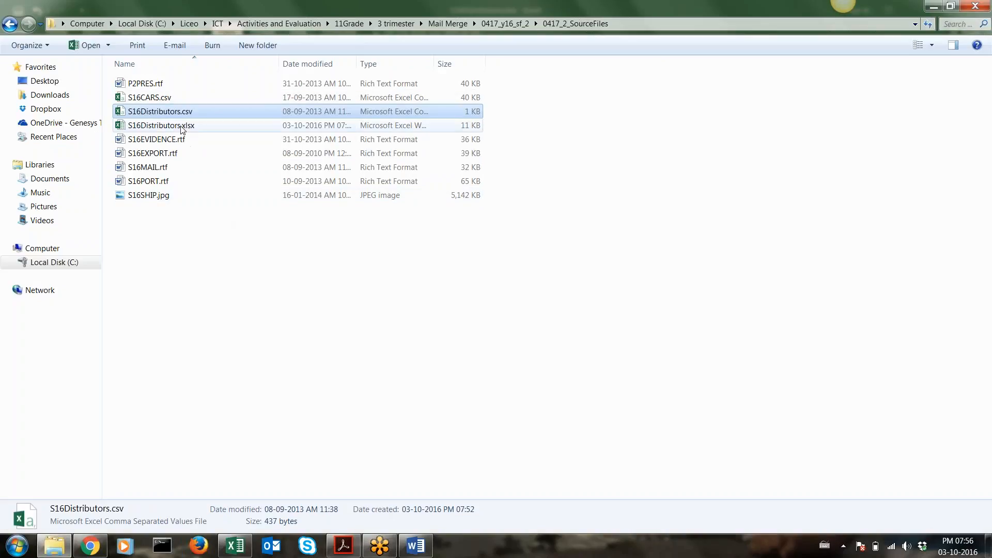
Compare S16Distributors.xlsx against the original S16Distributors.csv, then go back to the workbook in Excel
{"action": "left_click", "coordinate": [161, 125]}
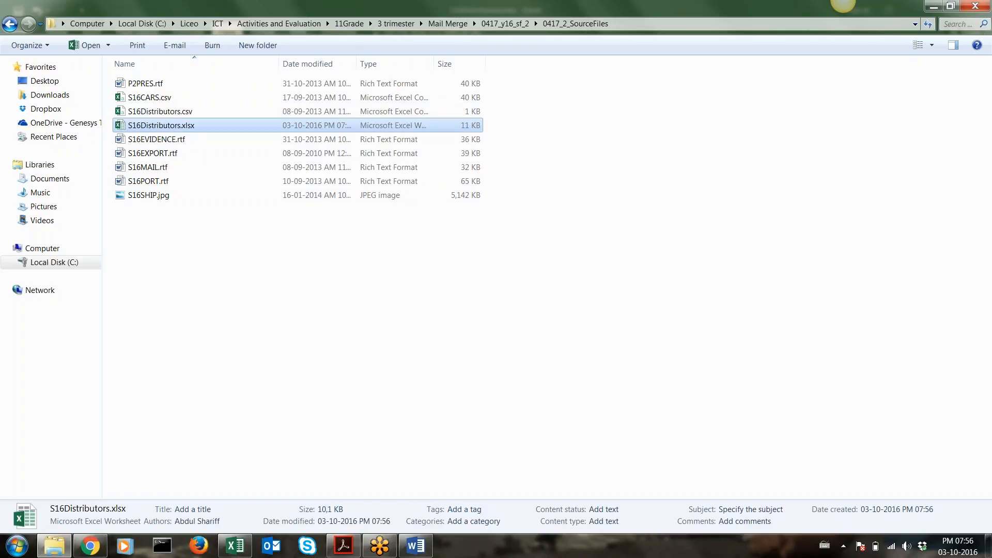
{"action": "left_click", "coordinate": [180, 116]}
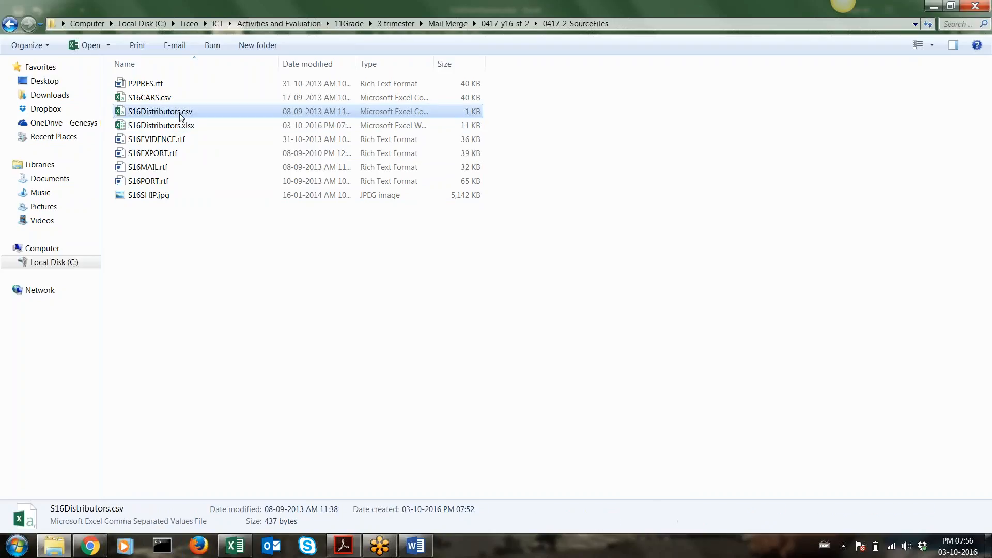
{"action": "left_click", "coordinate": [177, 127]}
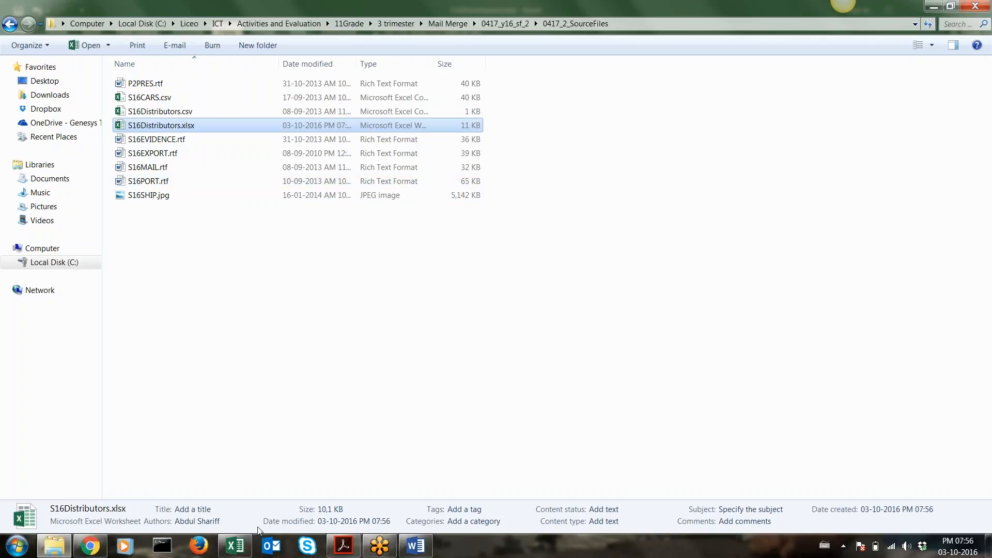
{"action": "left_click", "coordinate": [244, 549]}
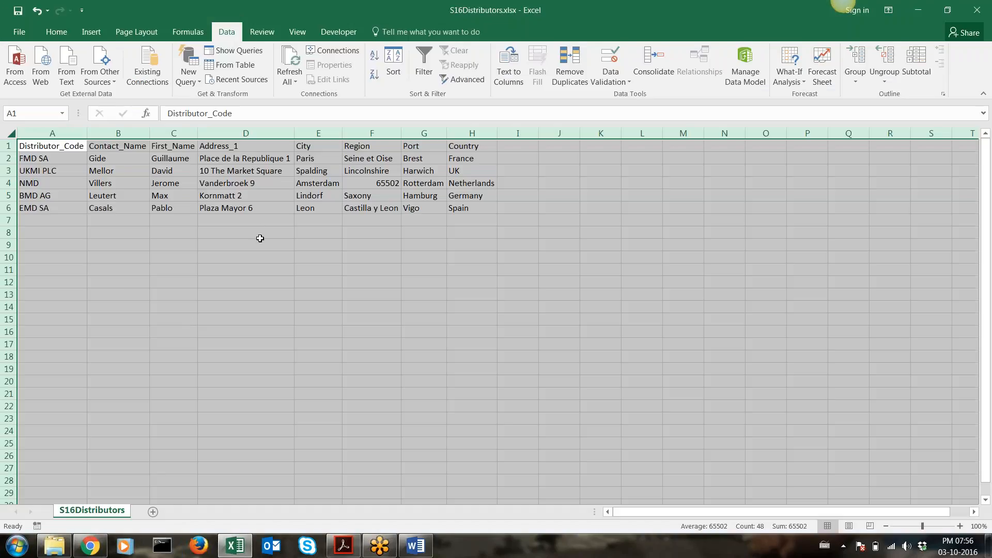
Bring the S16MAIL.rtf letter forward in Word and select the First _Name placeholder on its first line
{"action": "left_click", "coordinate": [344, 549]}
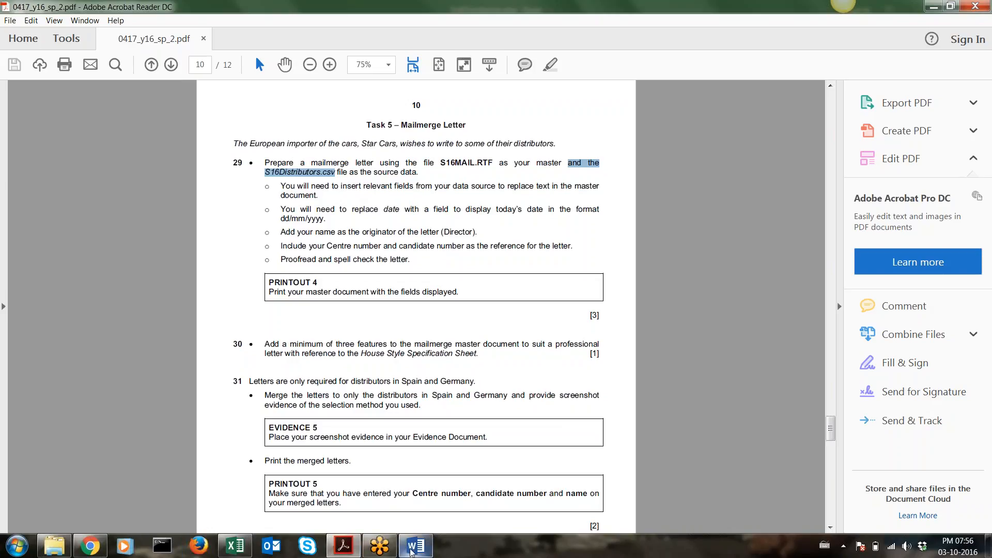
{"action": "left_click", "coordinate": [416, 546]}
{"action": "left_click_drag", "start_coordinate": [304, 178], "coordinate": [349, 178]}
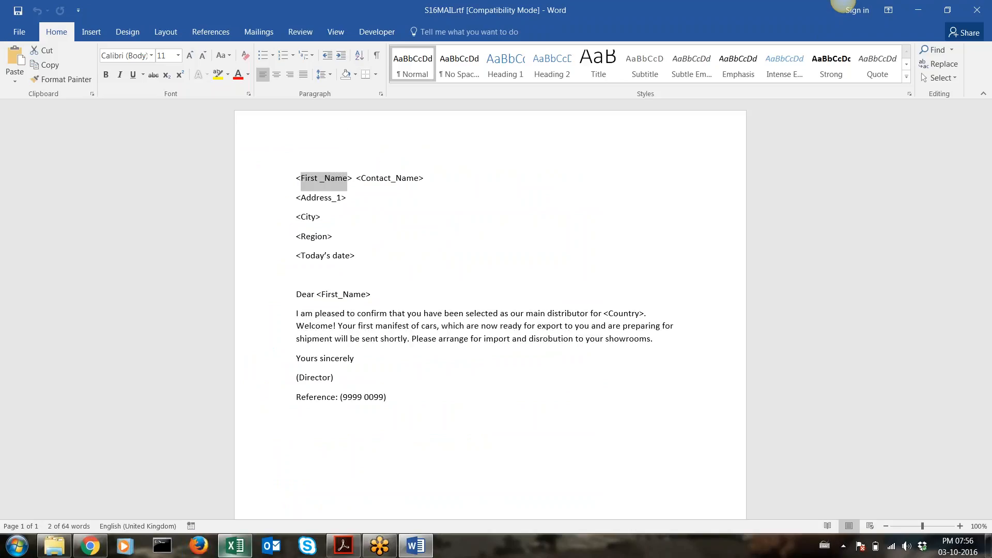
{"action": "left_click", "coordinate": [235, 546]}
{"action": "left_click", "coordinate": [156, 143]}
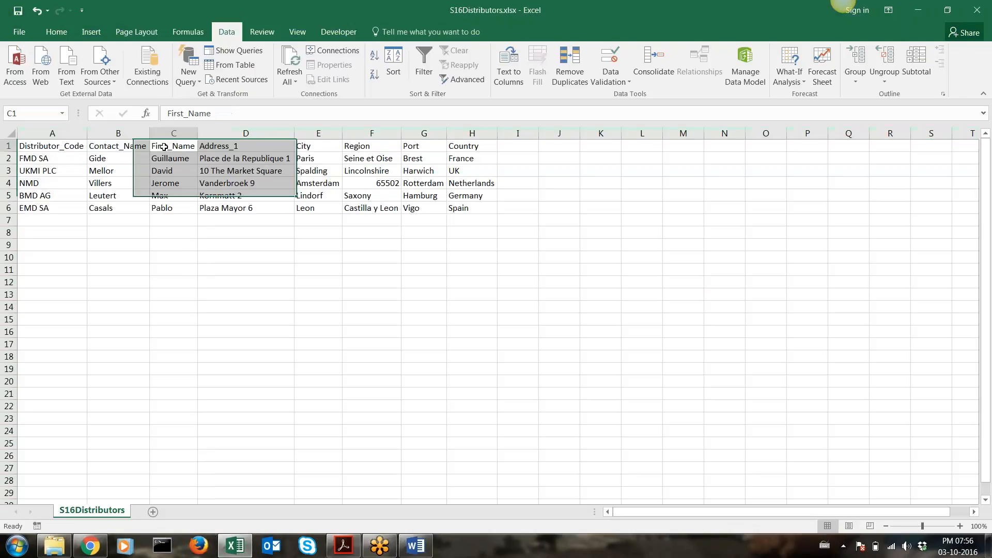
{"action": "left_click", "coordinate": [159, 157]}
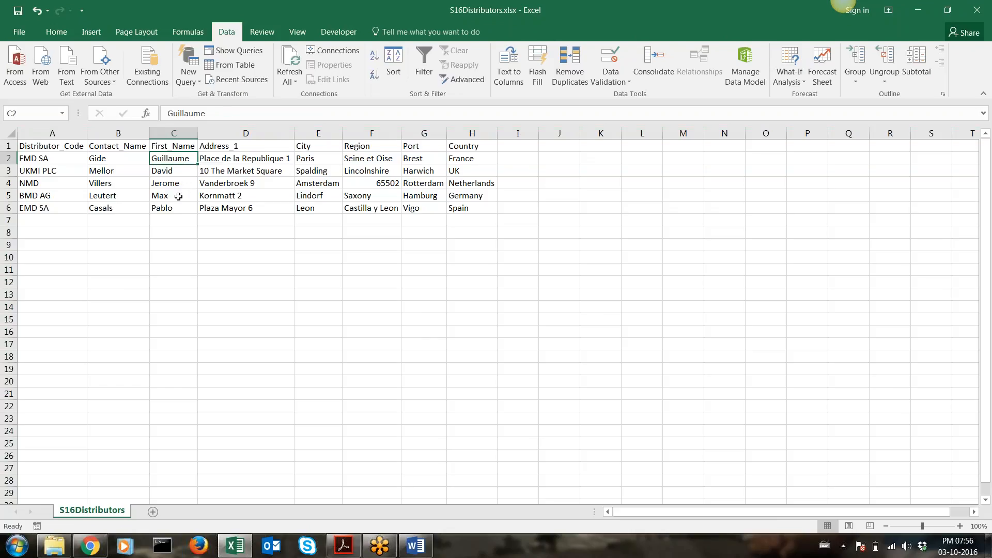
{"action": "left_click", "coordinate": [416, 545]}
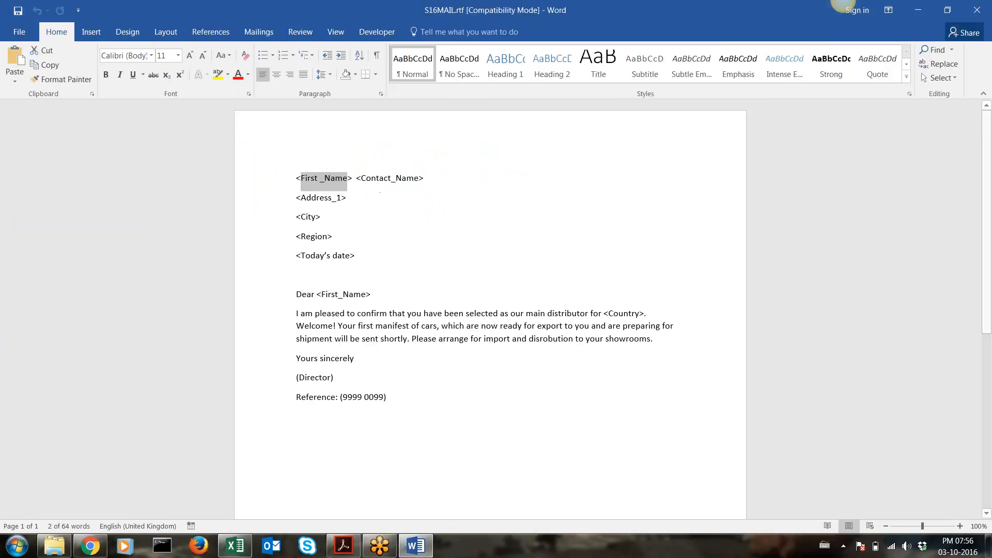
{"action": "left_click", "coordinate": [235, 546]}
{"action": "left_click", "coordinate": [121, 158]}
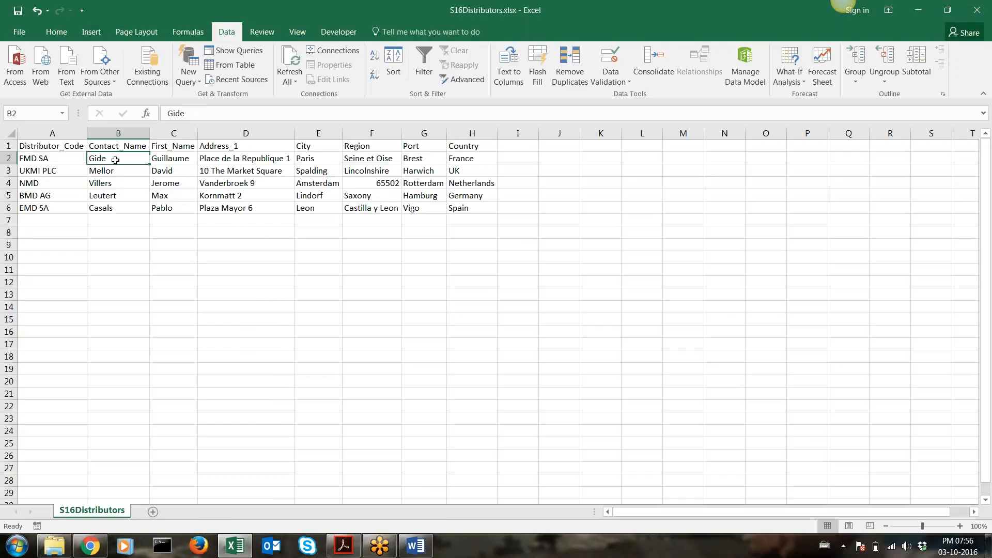
{"action": "left_click", "coordinate": [118, 208]}
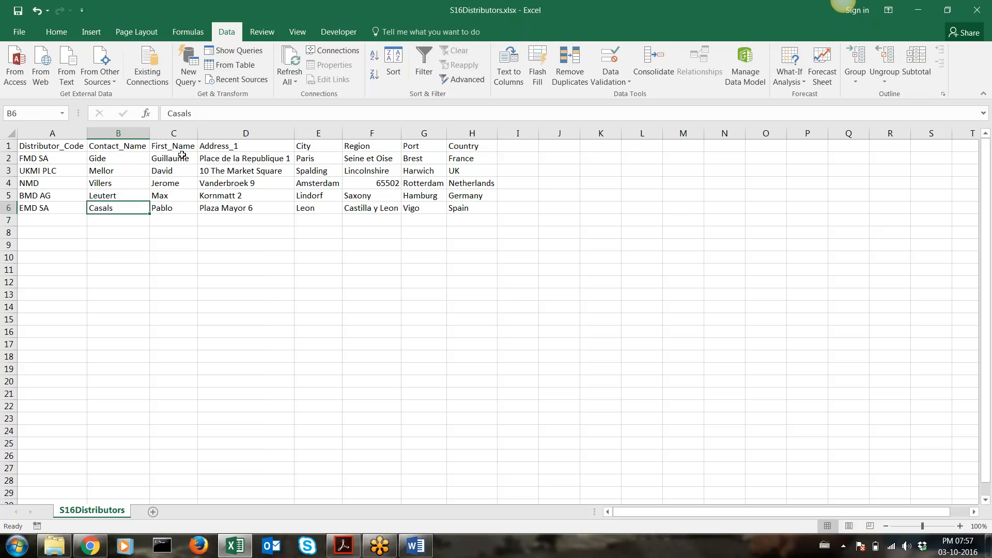
{"action": "left_click", "coordinate": [416, 546]}
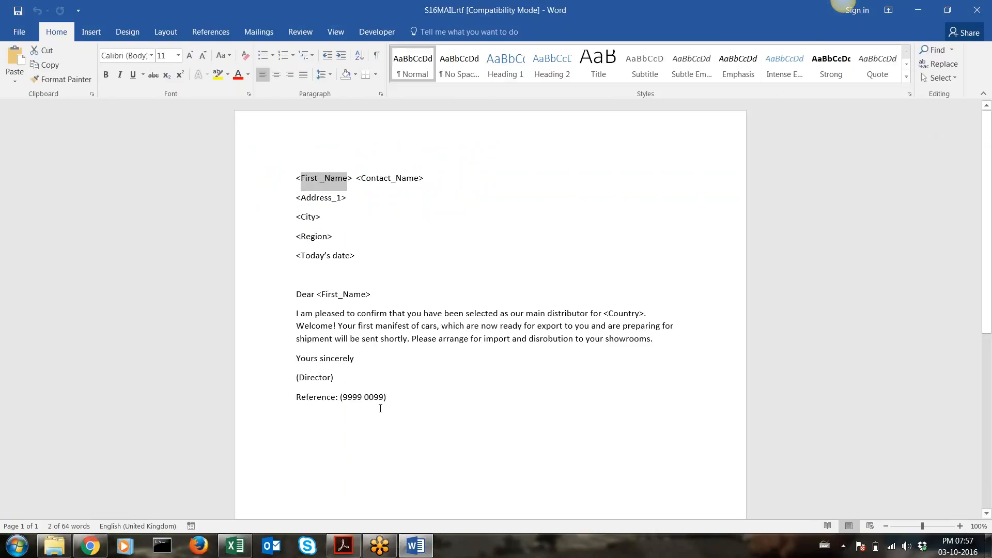
{"action": "left_click", "coordinate": [235, 545]}
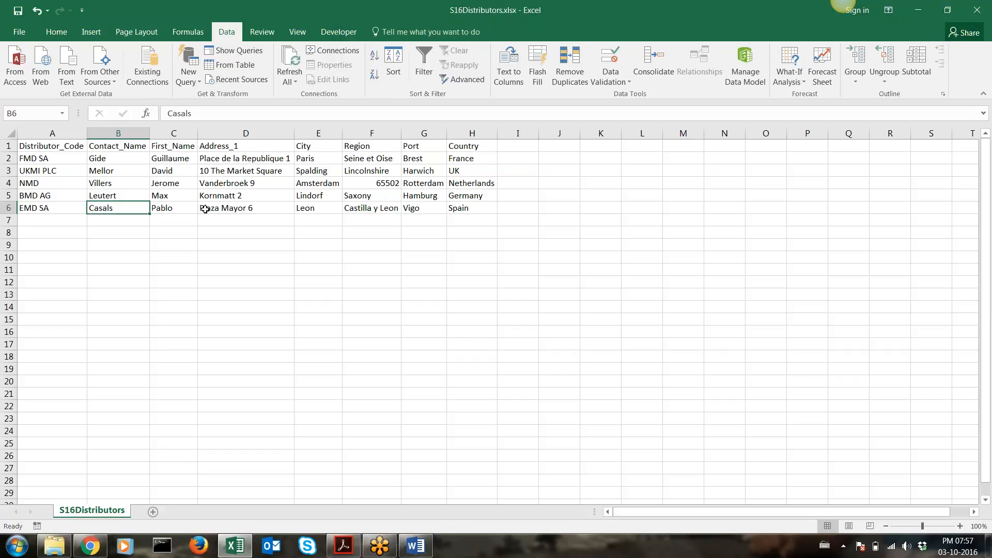
{"action": "left_click", "coordinate": [221, 209]}
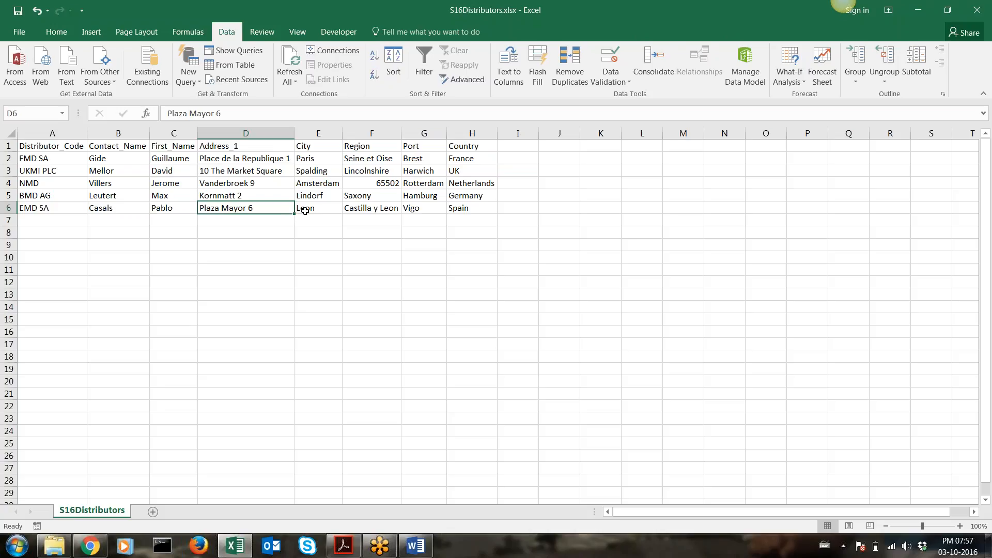
{"action": "left_click", "coordinate": [305, 211]}
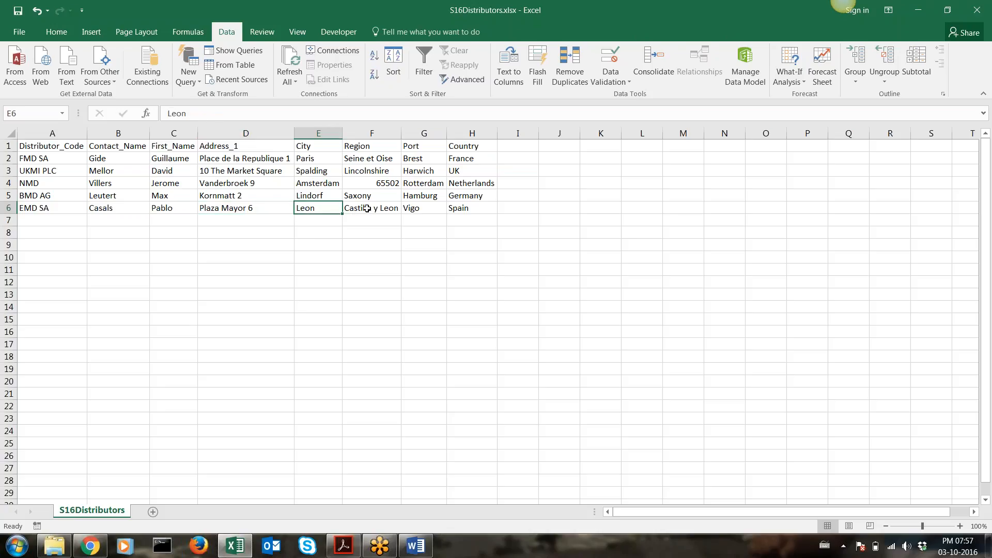
{"action": "left_click", "coordinate": [366, 210]}
{"action": "left_click", "coordinate": [463, 211]}
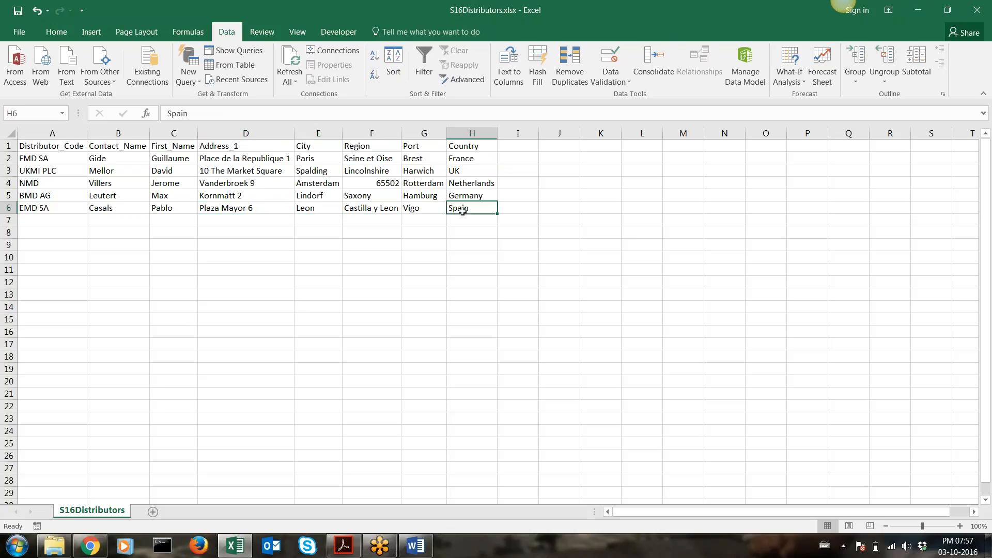
{"action": "left_click", "coordinate": [416, 546]}
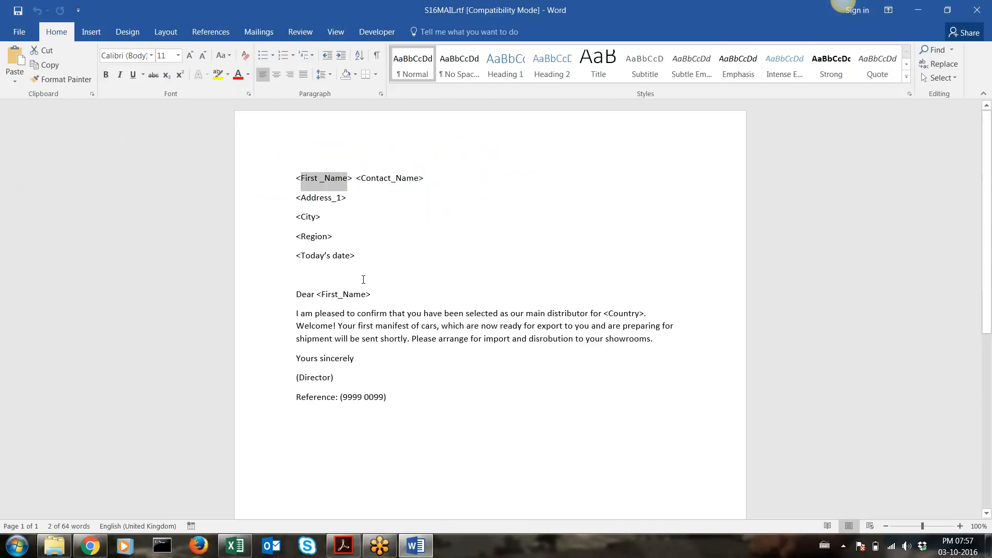
{"action": "left_click_drag", "start_coordinate": [370, 295], "coordinate": [316, 300]}
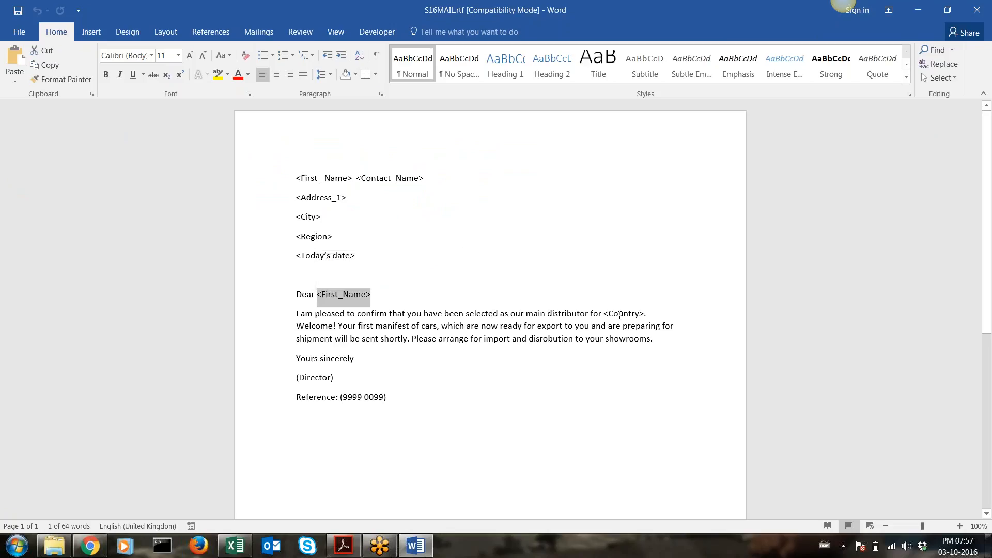
{"action": "key", "text": "alt+Tab"}
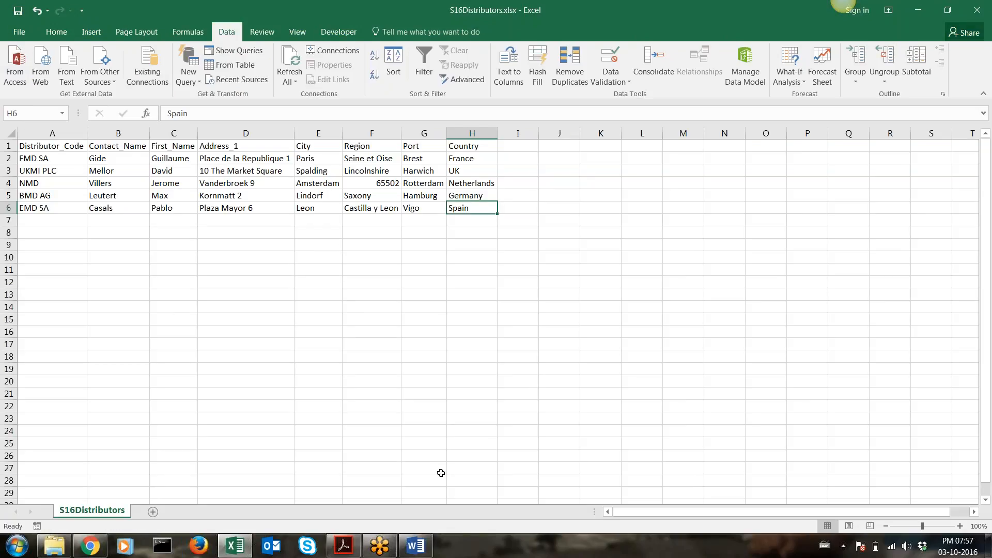
{"action": "left_click", "coordinate": [418, 543]}
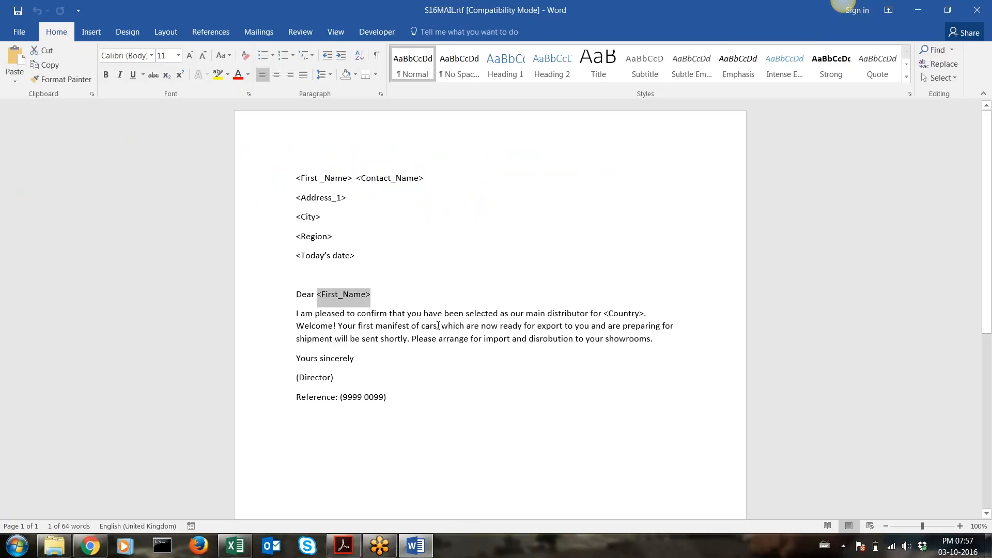
Check the 'Yours sincerely' closing, the (Director) line and the 9999/0099 reference, then return to the task PDF
{"action": "left_click_drag", "start_coordinate": [677, 346], "coordinate": [299, 374]}
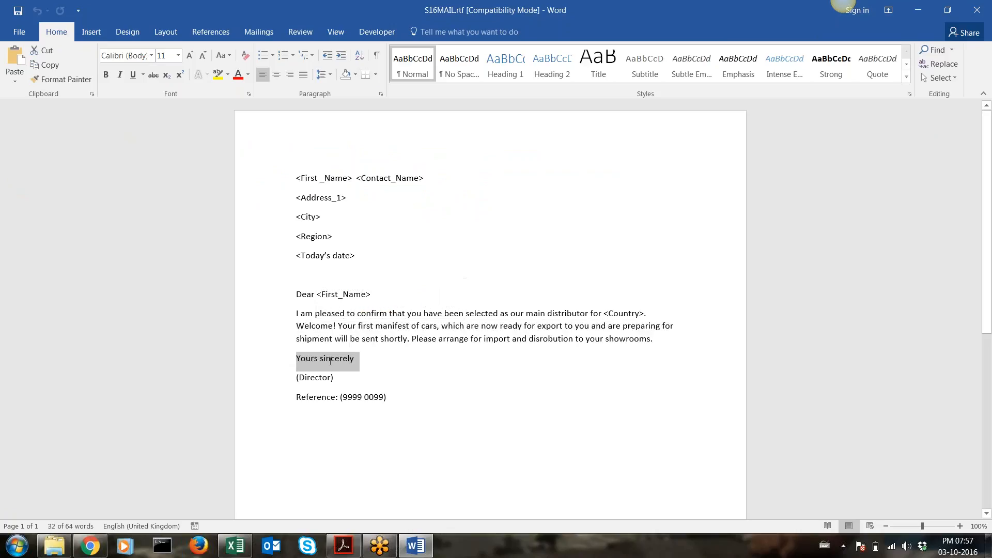
{"action": "left_click", "coordinate": [297, 377]}
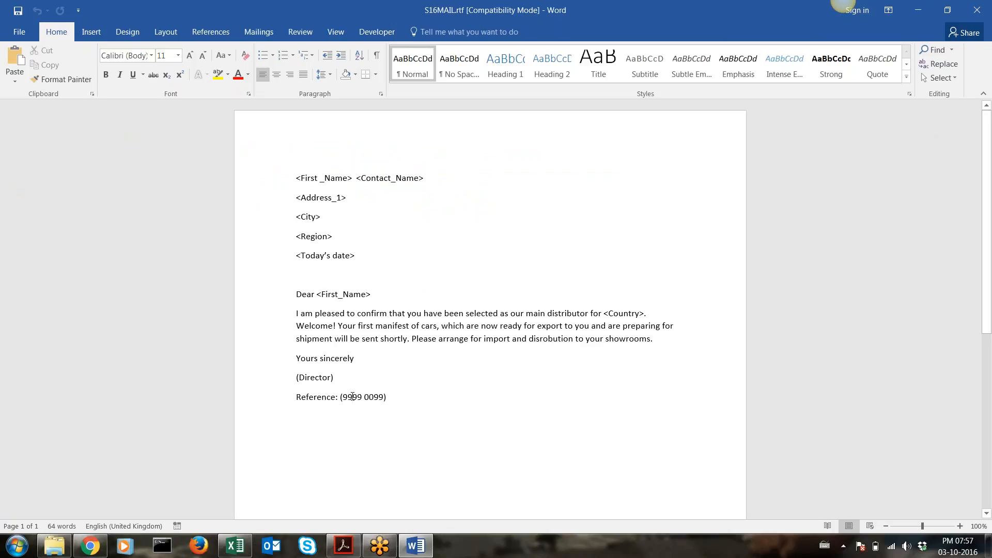
{"action": "double_click", "coordinate": [353, 397]}
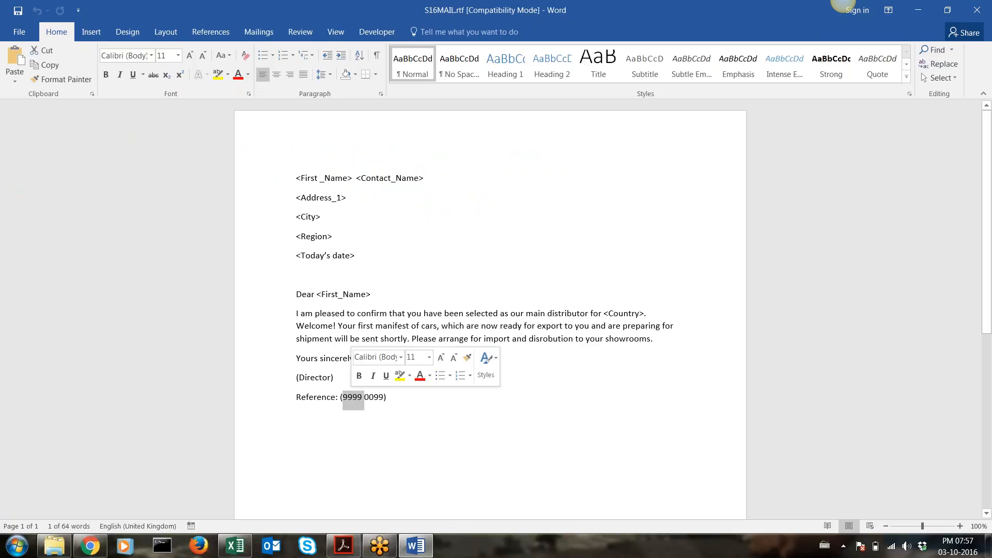
{"action": "double_click", "coordinate": [368, 396]}
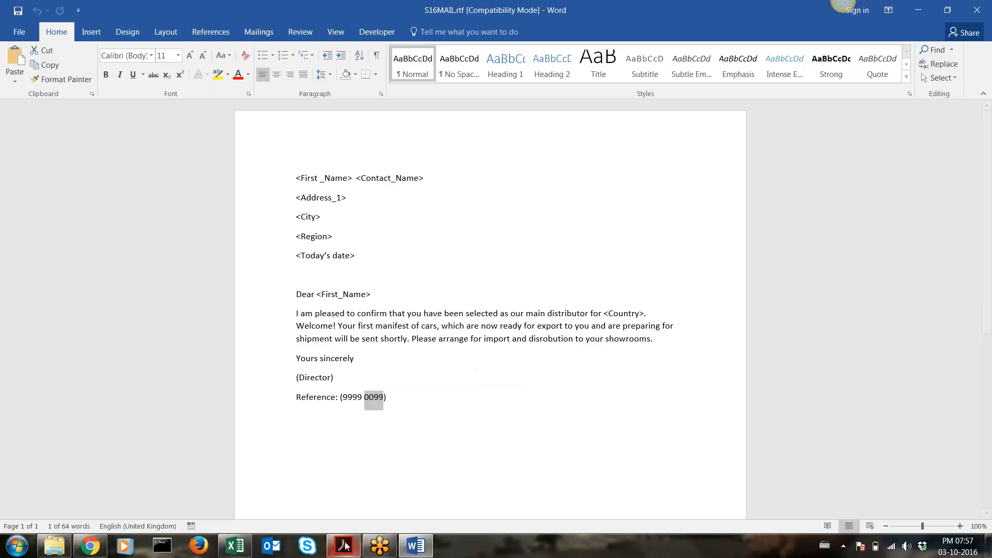
{"action": "left_click", "coordinate": [343, 546]}
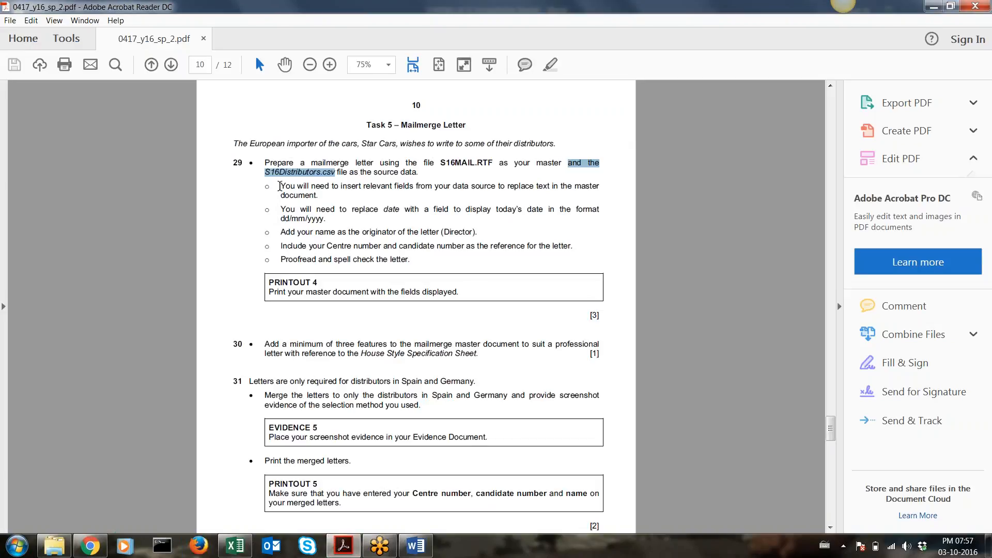
{"action": "left_click", "coordinate": [282, 187]}
{"action": "left_click_drag", "start_coordinate": [283, 187], "coordinate": [383, 190]}
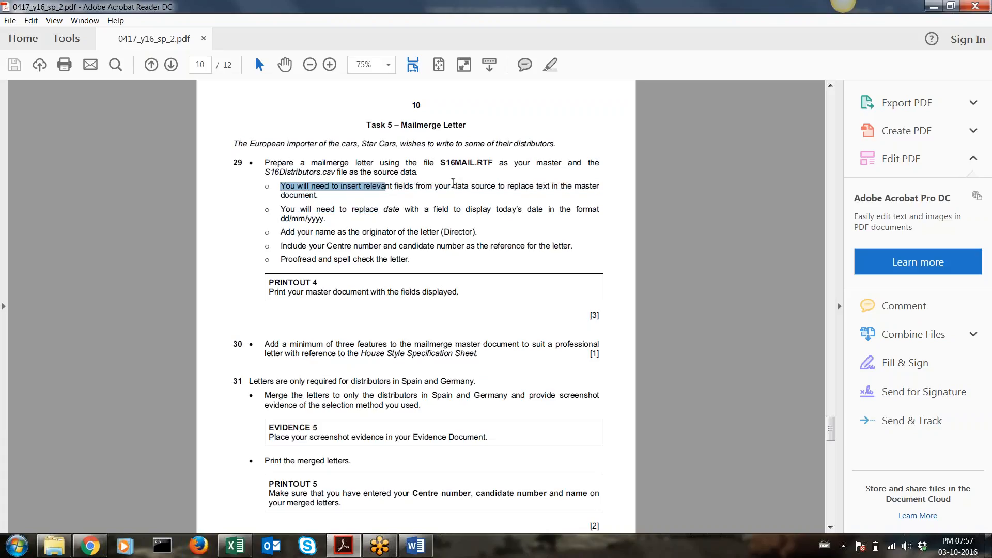
{"action": "left_click_drag", "start_coordinate": [453, 187], "coordinate": [485, 190]}
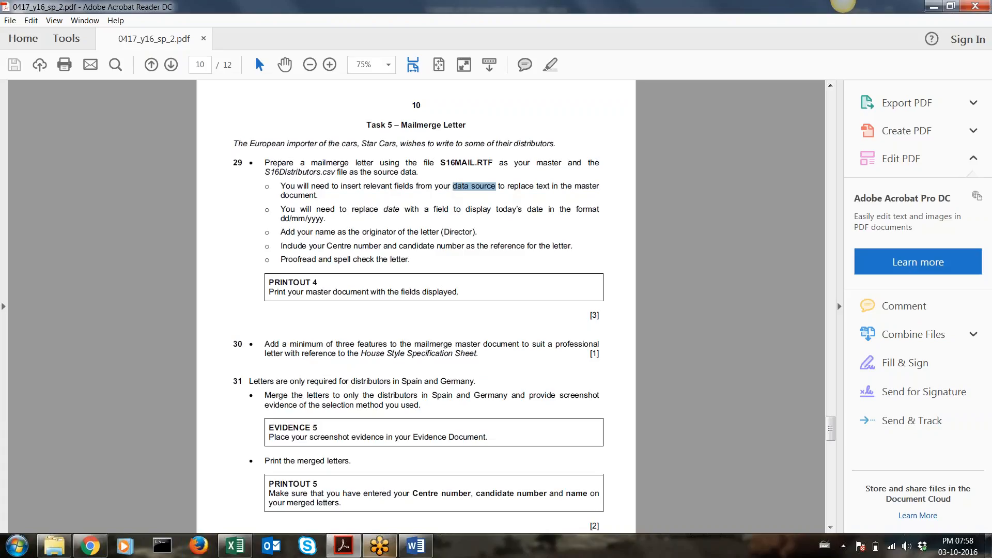
{"action": "left_click", "coordinate": [415, 546]}
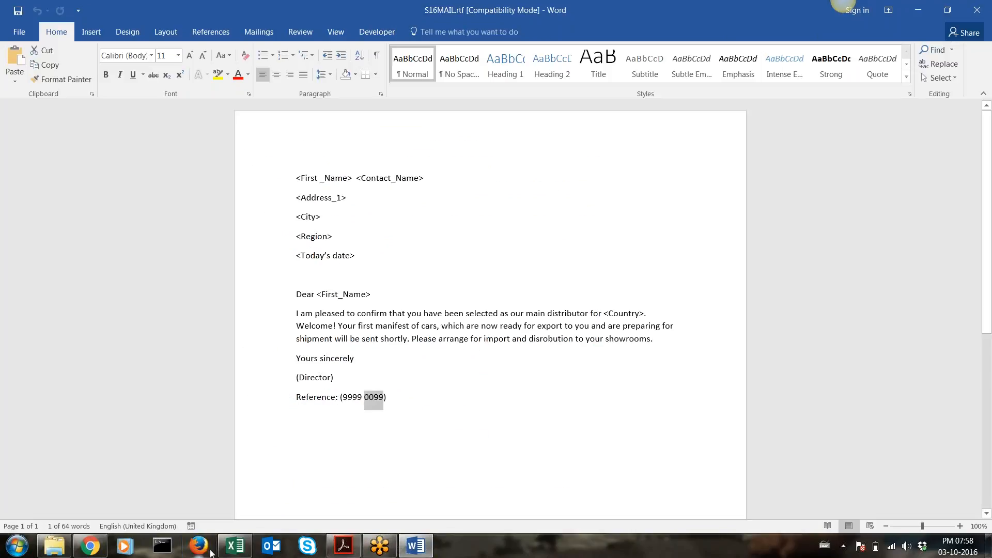
{"action": "left_click", "coordinate": [234, 547]}
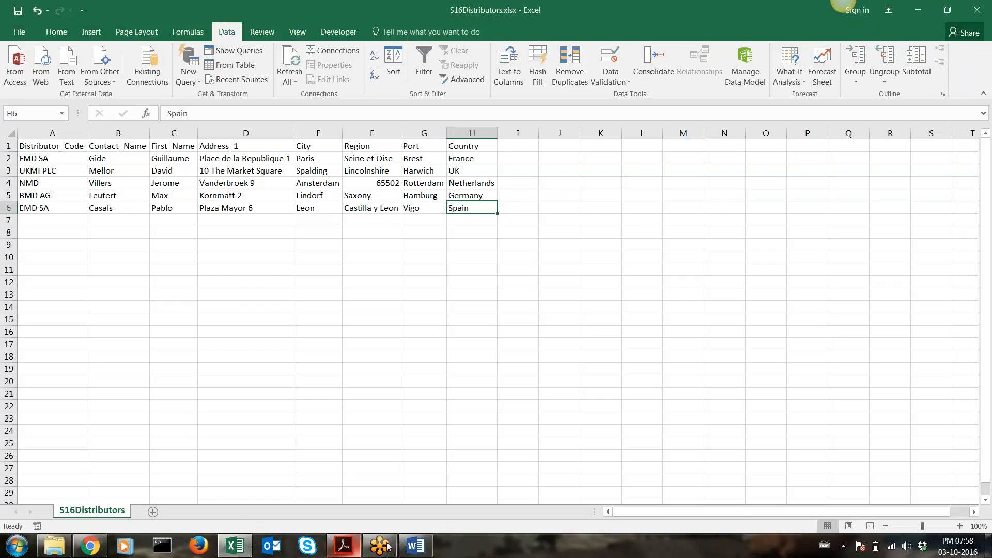
{"action": "left_click", "coordinate": [407, 547]}
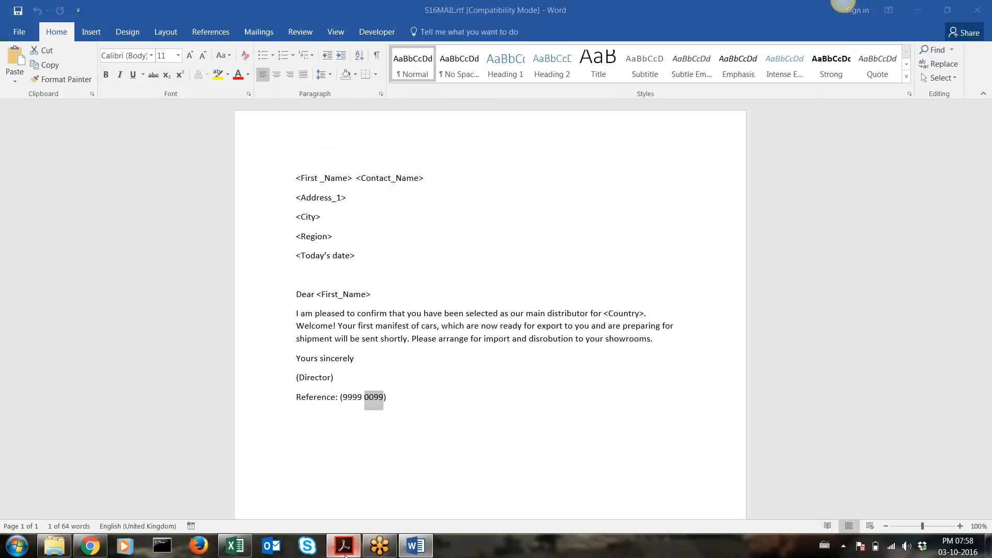
{"action": "left_click", "coordinate": [343, 546]}
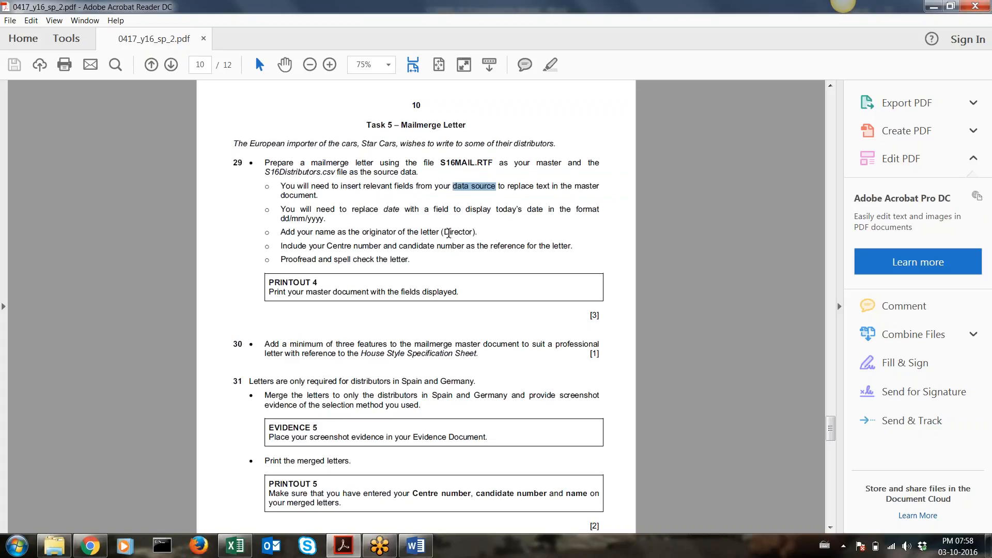
{"action": "left_click_drag", "start_coordinate": [576, 209], "coordinate": [323, 220]}
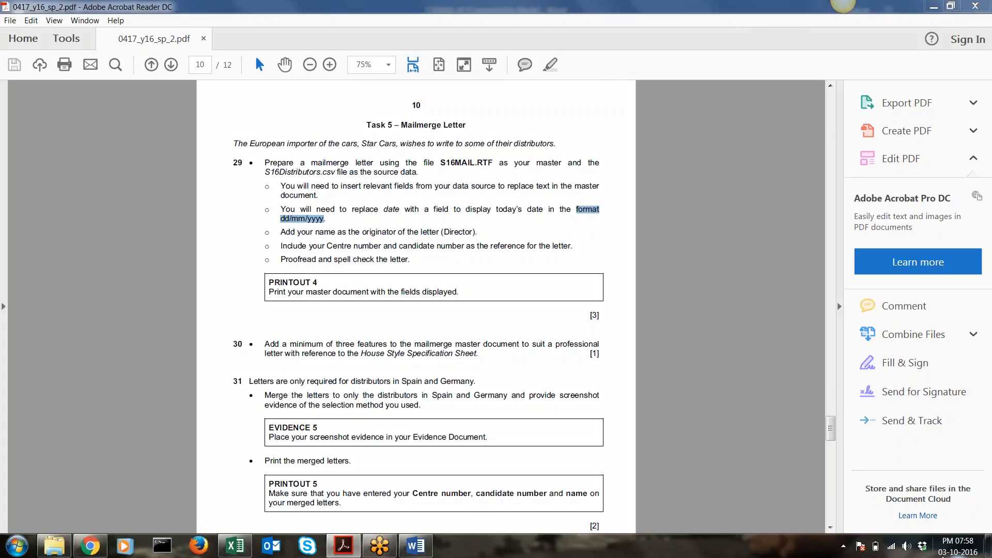
{"action": "mouse_move", "coordinate": [943, 556]}
{"action": "mouse_move", "coordinate": [536, 100]}
{"action": "left_mouse_down"}
{"action": "mouse_move", "coordinate": [527, 101]}
{"action": "mouse_move", "coordinate": [557, 108]}
{"action": "mouse_move", "coordinate": [533, 97]}
{"action": "mouse_move", "coordinate": [563, 92]}
{"action": "mouse_move", "coordinate": [611, 119]}
{"action": "left_mouse_up"}
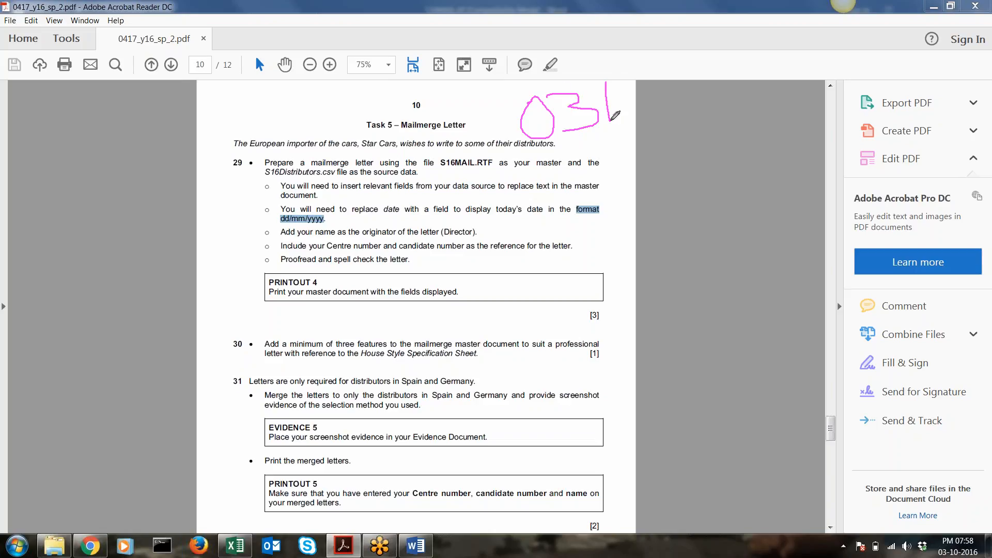
{"action": "mouse_move", "coordinate": [621, 84]}
{"action": "left_mouse_down"}
{"action": "mouse_move", "coordinate": [622, 111]}
{"action": "mouse_move", "coordinate": [636, 117]}
{"action": "mouse_move", "coordinate": [640, 96]}
{"action": "mouse_move", "coordinate": [668, 122]}
{"action": "mouse_move", "coordinate": [682, 109]}
{"action": "mouse_move", "coordinate": [702, 111]}
{"action": "mouse_move", "coordinate": [716, 82]}
{"action": "mouse_move", "coordinate": [730, 104]}
{"action": "mouse_move", "coordinate": [746, 106]}
{"action": "mouse_move", "coordinate": [739, 99]}
{"action": "left_mouse_up"}
{"action": "left_click", "coordinate": [830, 35]}
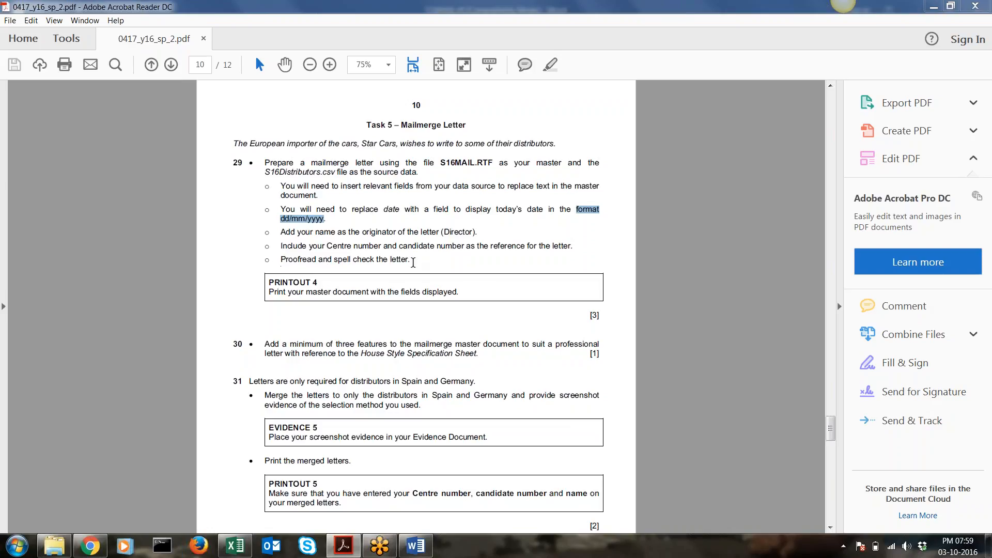
{"action": "left_click", "coordinate": [416, 545]}
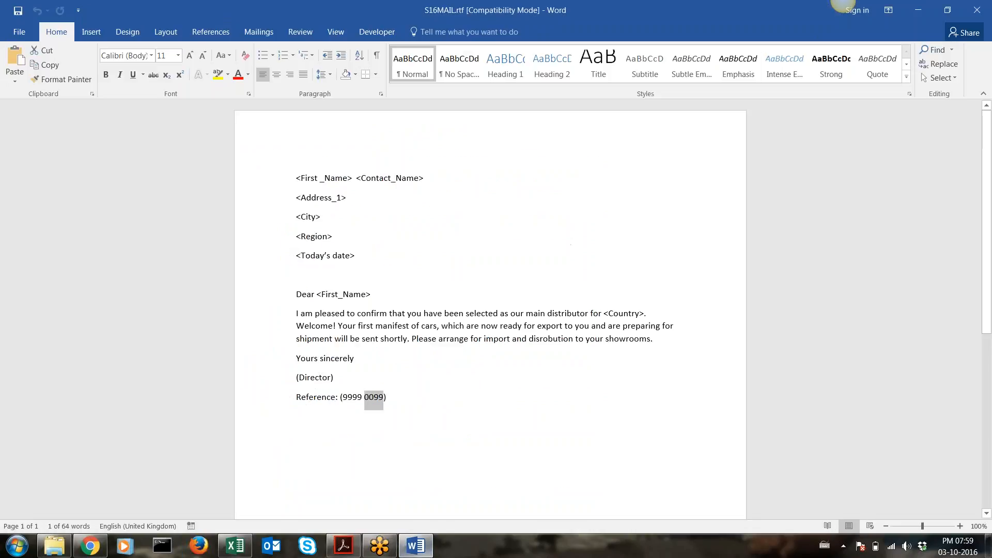
{"action": "left_click", "coordinate": [544, 339]}
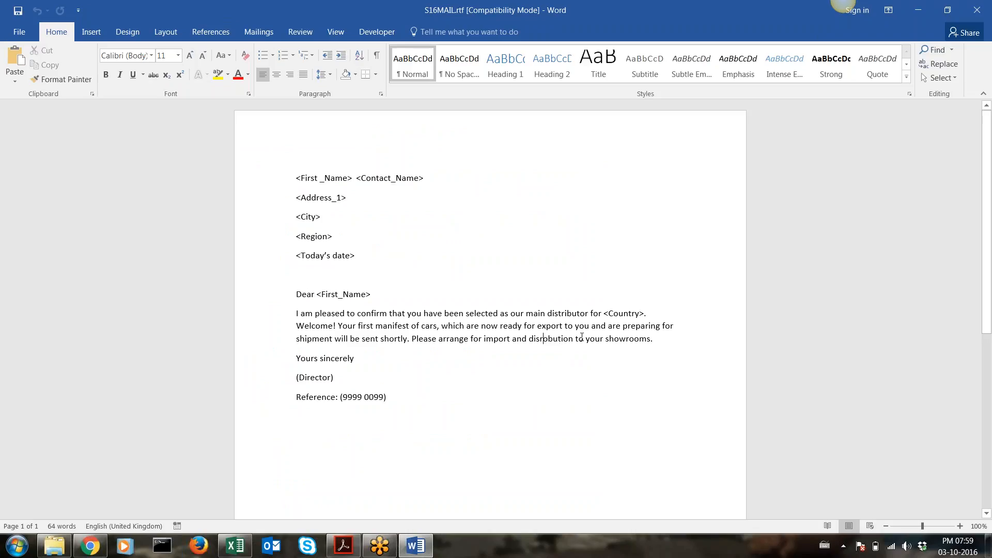
{"action": "left_click_drag", "start_coordinate": [579, 336], "coordinate": [529, 340]}
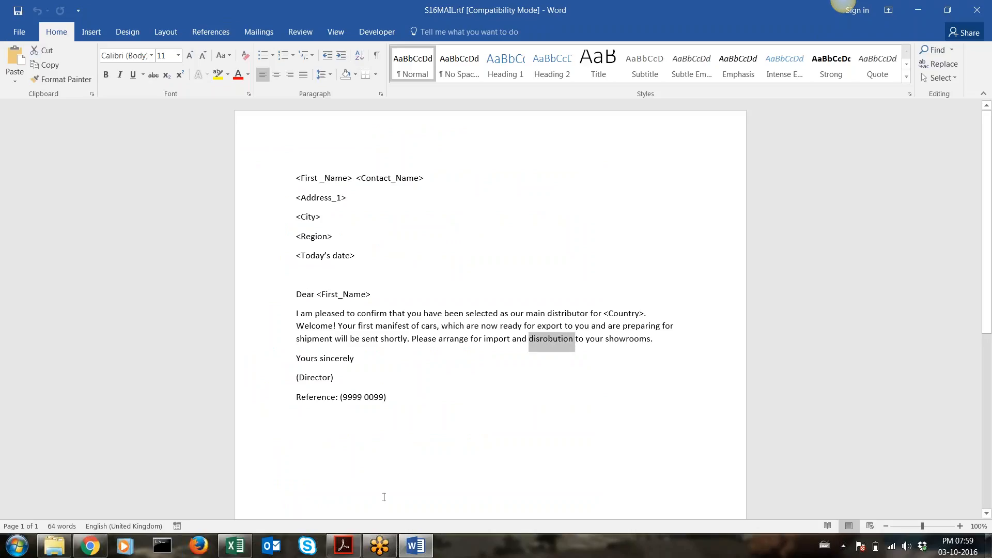
{"action": "left_click", "coordinate": [344, 547]}
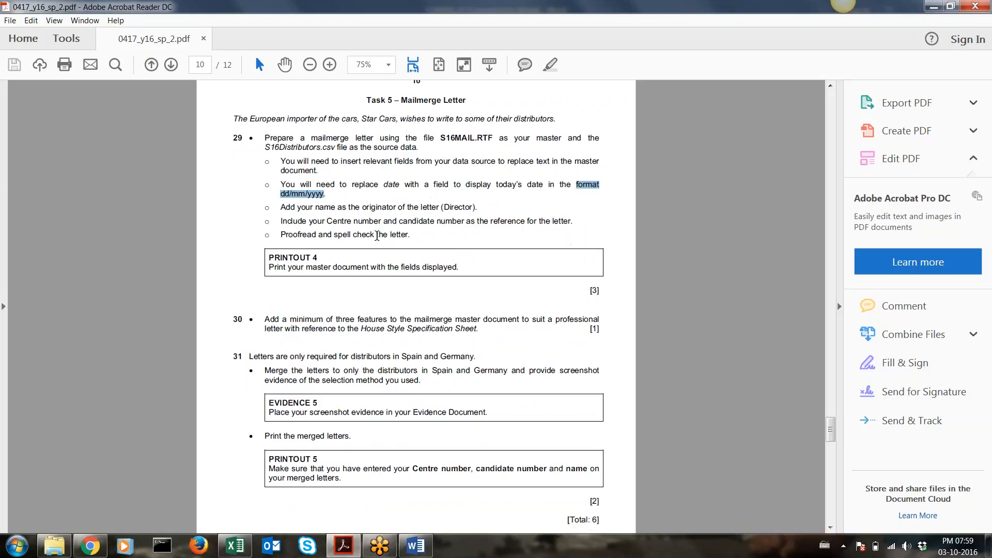
Highlight question 30's text, then scroll the exam paper back up to the page 2 House Style sheet
{"action": "scroll", "coordinate": [378, 236], "scroll_direction": "down", "scroll_amount": 1}
{"action": "left_click_drag", "start_coordinate": [265, 294], "coordinate": [479, 311]}
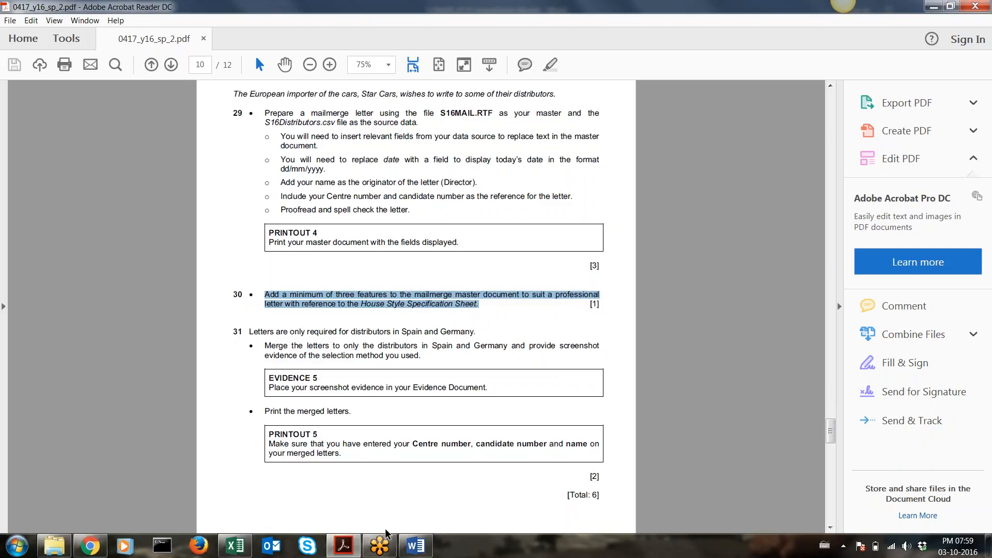
{"action": "left_click", "coordinate": [342, 547]}
{"action": "left_click", "coordinate": [344, 546]}
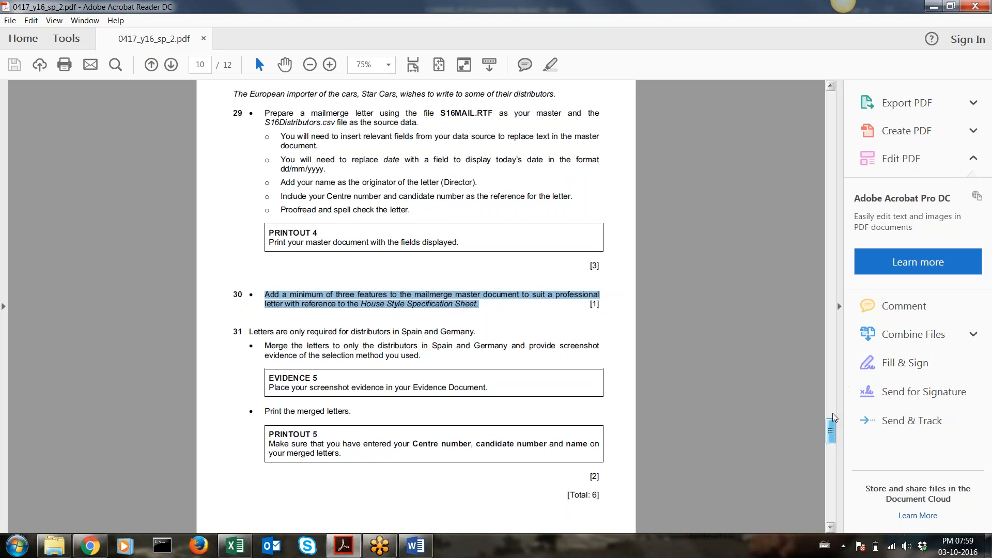
{"action": "left_click_drag", "start_coordinate": [831, 432], "coordinate": [808, 138]}
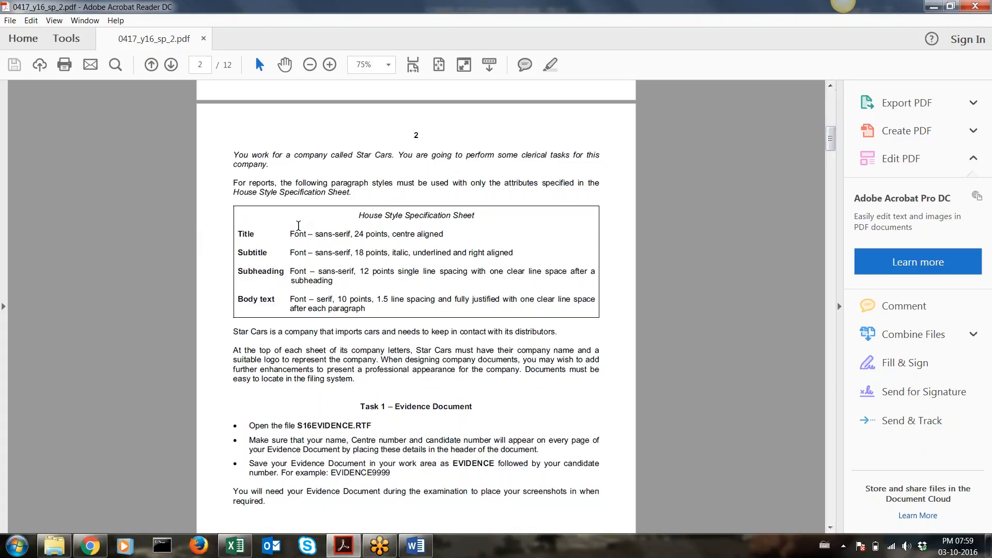
Highlight the Title rule's 'sans-serif, 24' font and sketch a sans-serif letter A in the margin
{"action": "left_click_drag", "start_coordinate": [356, 216], "coordinate": [458, 284]}
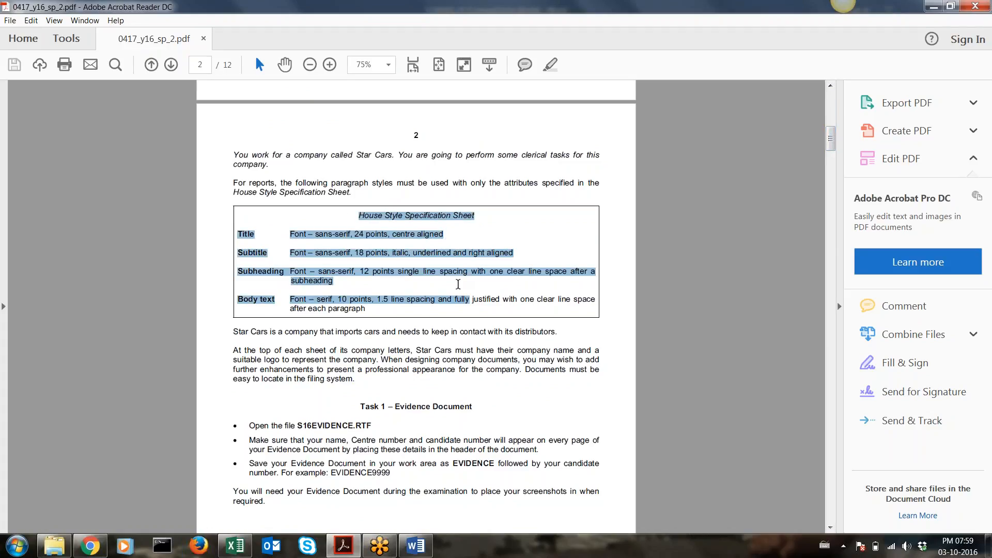
{"action": "left_click_drag", "start_coordinate": [289, 238], "coordinate": [359, 239]}
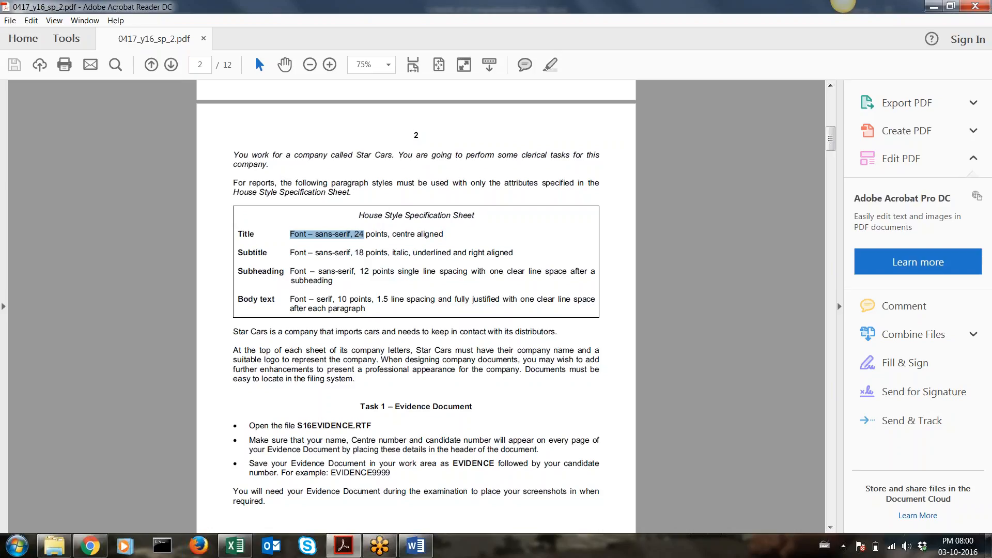
{"action": "left_click", "coordinate": [763, 30]}
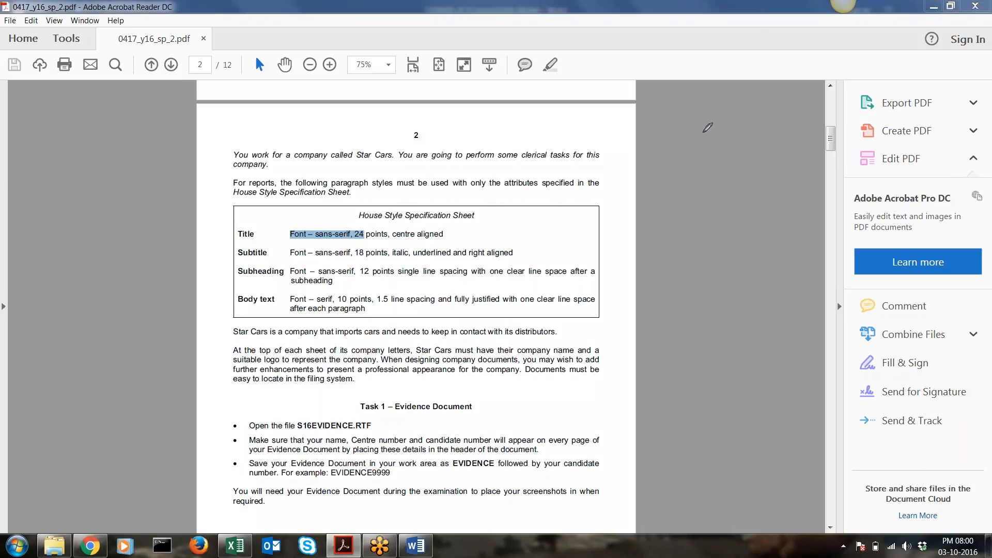
{"action": "left_click_drag", "start_coordinate": [702, 133], "coordinate": [686, 228]}
{"action": "left_click_drag", "start_coordinate": [702, 134], "coordinate": [743, 221]}
{"action": "left_click_drag", "start_coordinate": [692, 194], "coordinate": [729, 187]}
{"action": "left_click_drag", "start_coordinate": [685, 227], "coordinate": [737, 224]}
{"action": "left_click", "coordinate": [416, 546]}
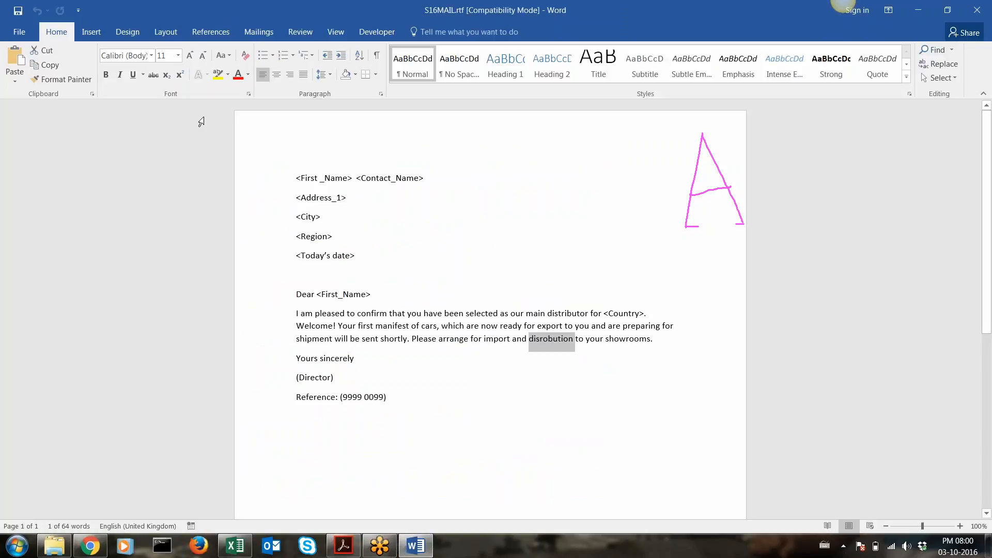
{"action": "left_click", "coordinate": [151, 55]}
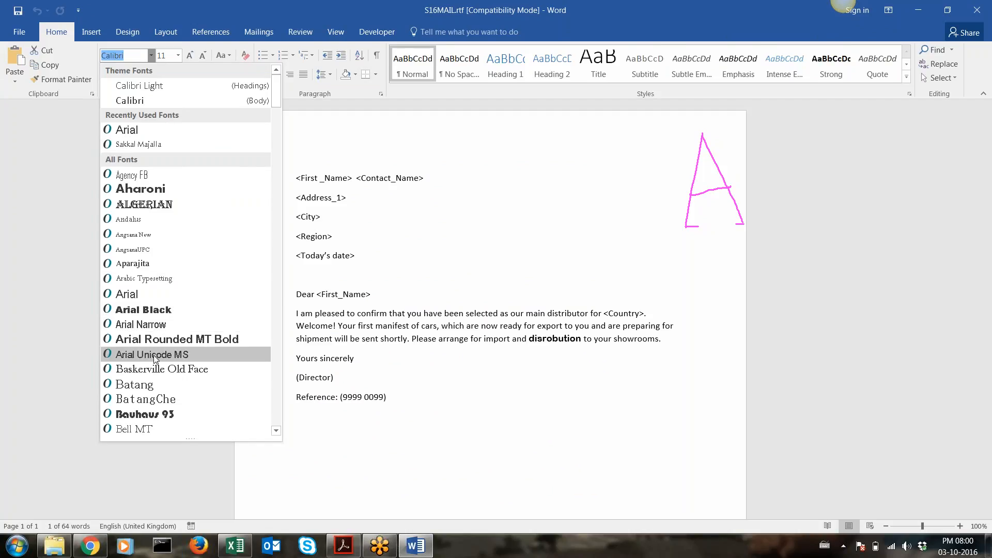
{"action": "scroll", "coordinate": [149, 380], "scroll_direction": "down", "scroll_amount": 1}
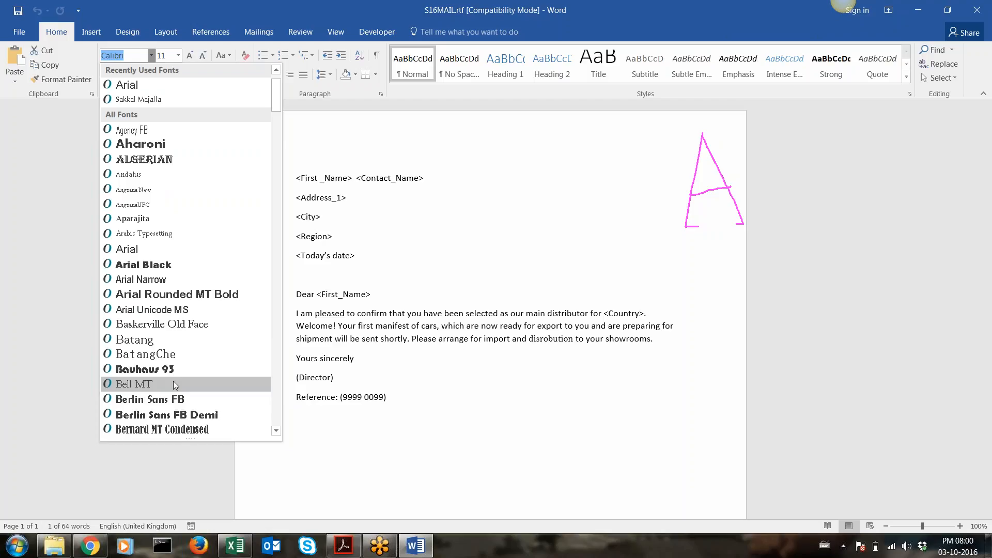
{"action": "scroll", "coordinate": [171, 167], "scroll_direction": "up", "scroll_amount": 1}
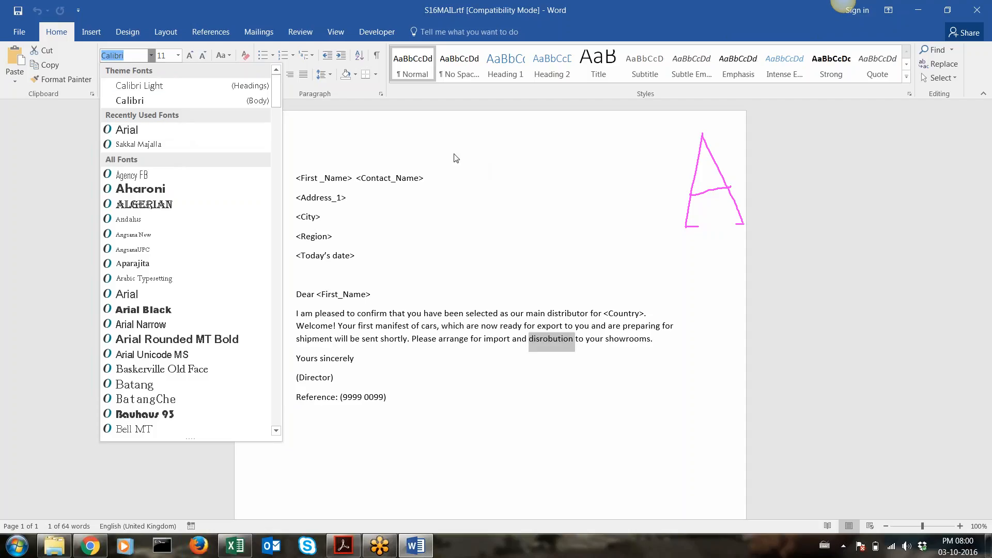
{"action": "left_click", "coordinate": [414, 181]}
{"action": "left_click", "coordinate": [344, 545]}
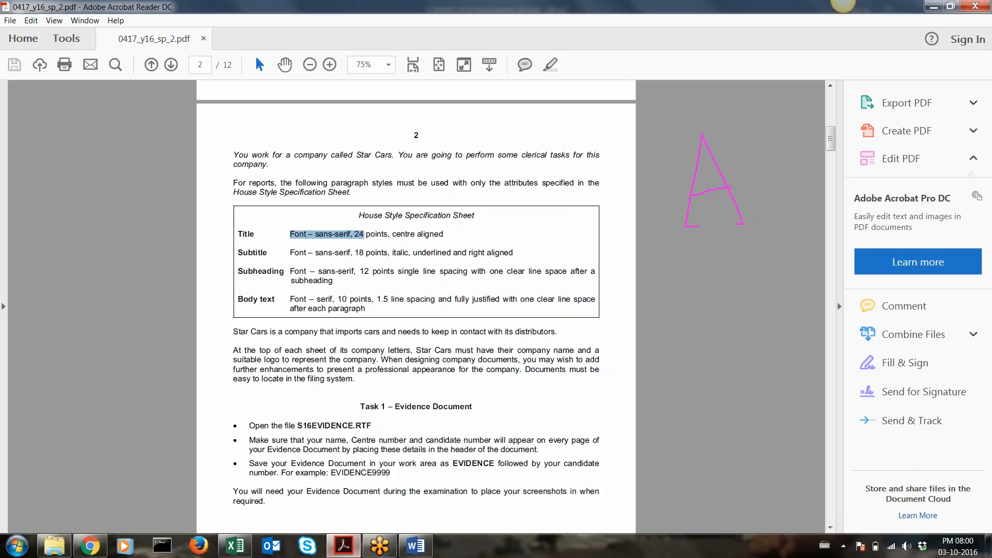
Erase the hand-drawn A, reselect part of the Title font rule, and switch back to the S16MAIL letter
{"action": "left_click", "coordinate": [843, 5]}
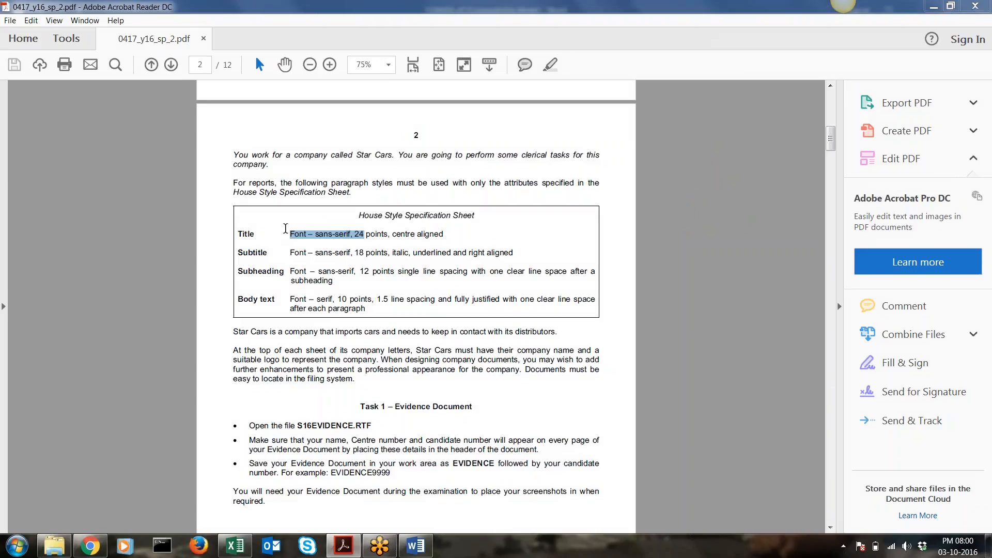
{"action": "left_click_drag", "start_coordinate": [291, 233], "coordinate": [301, 236]}
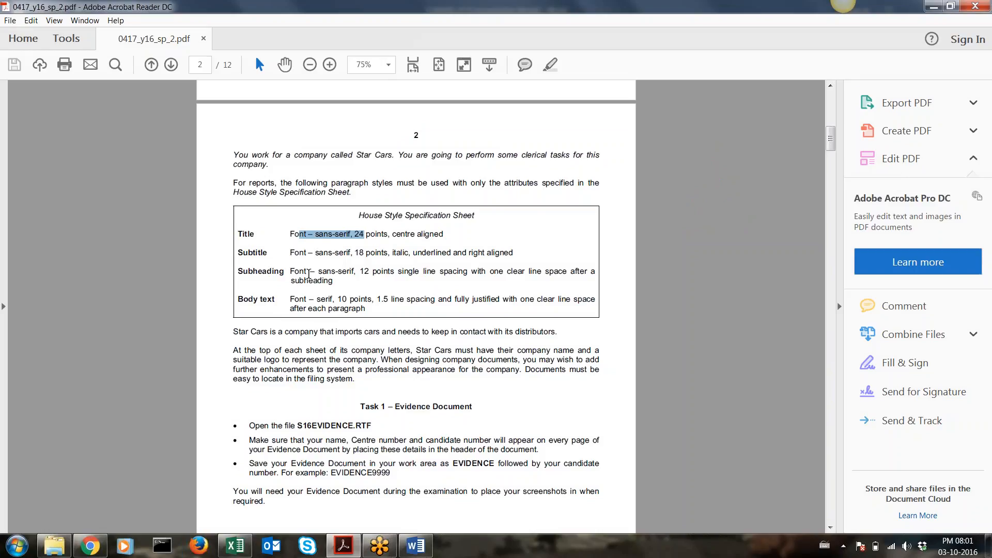
{"action": "left_click", "coordinate": [416, 546]}
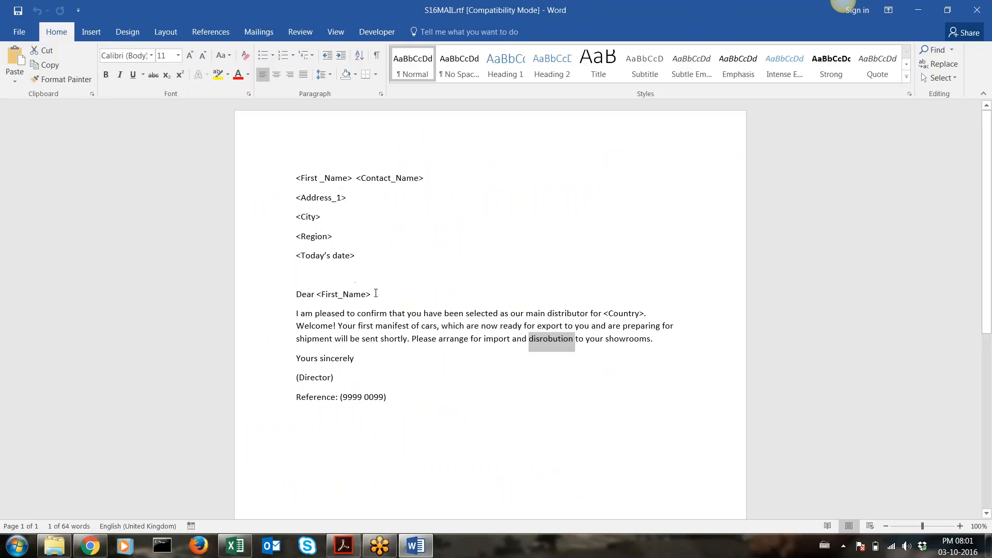
Select the letter's opening body lines and 'Yours sincerely' closing, then return to the House Style page
{"action": "left_click_drag", "start_coordinate": [373, 295], "coordinate": [407, 341]}
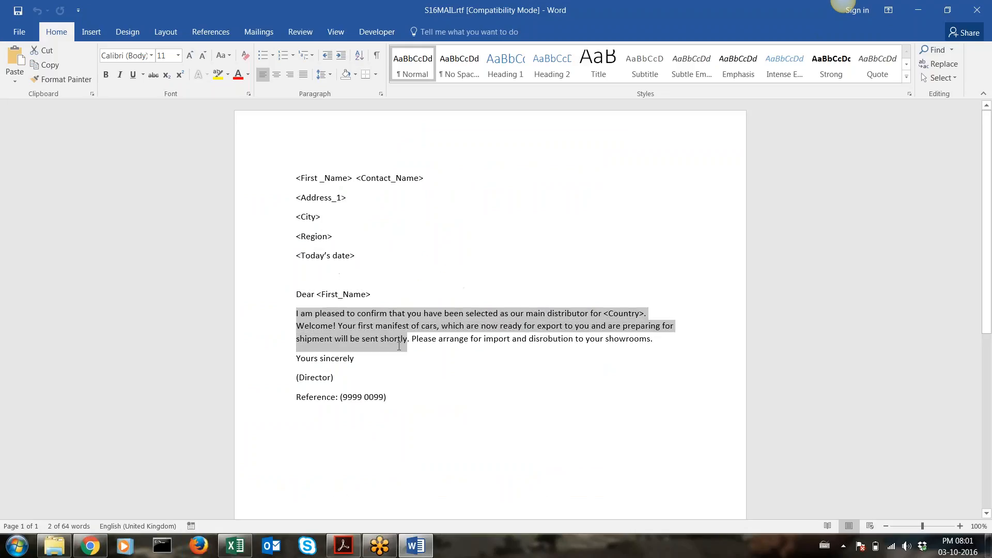
{"action": "left_click_drag", "start_coordinate": [356, 361], "coordinate": [291, 358]}
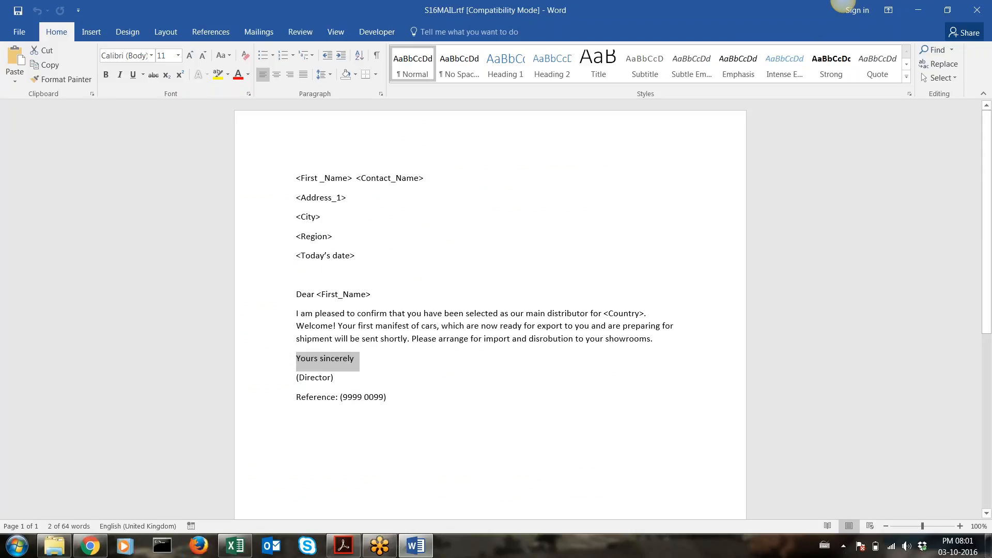
{"action": "left_click", "coordinate": [344, 546]}
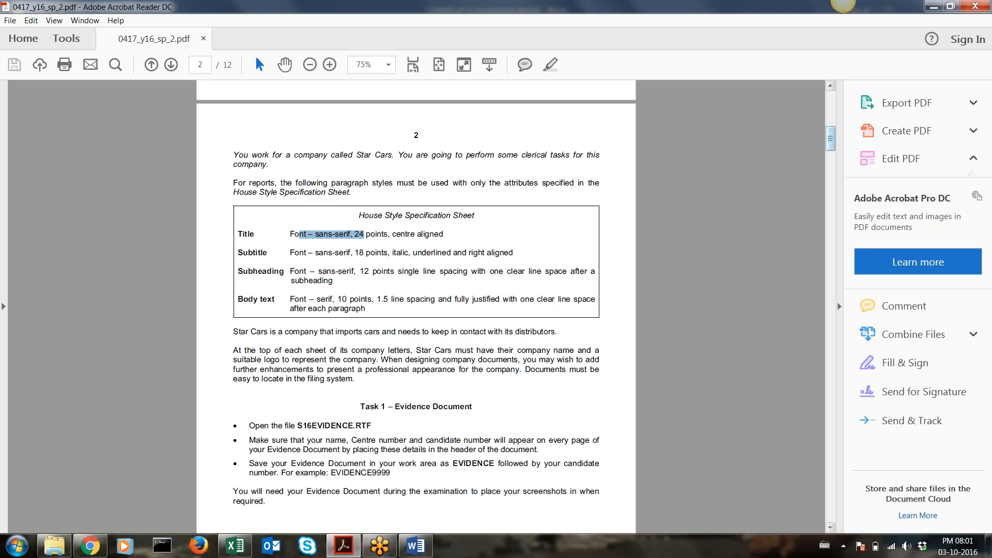
Scroll to page 10 and highlight Spain, Germany and the merge requirement in question 31, plus question 29's instructions
{"action": "left_click_drag", "start_coordinate": [837, 144], "coordinate": [839, 435]}
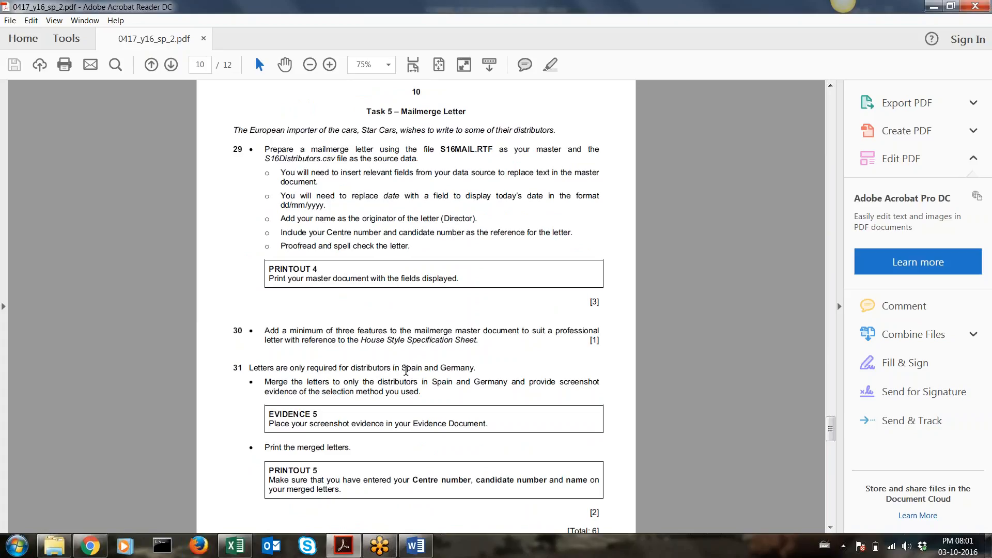
{"action": "double_click", "coordinate": [406, 369]}
{"action": "left_click", "coordinate": [455, 368]}
{"action": "double_click", "coordinate": [455, 368]}
{"action": "left_click_drag", "start_coordinate": [532, 381], "coordinate": [540, 393]}
{"action": "left_click_drag", "start_coordinate": [428, 393], "coordinate": [262, 383]}
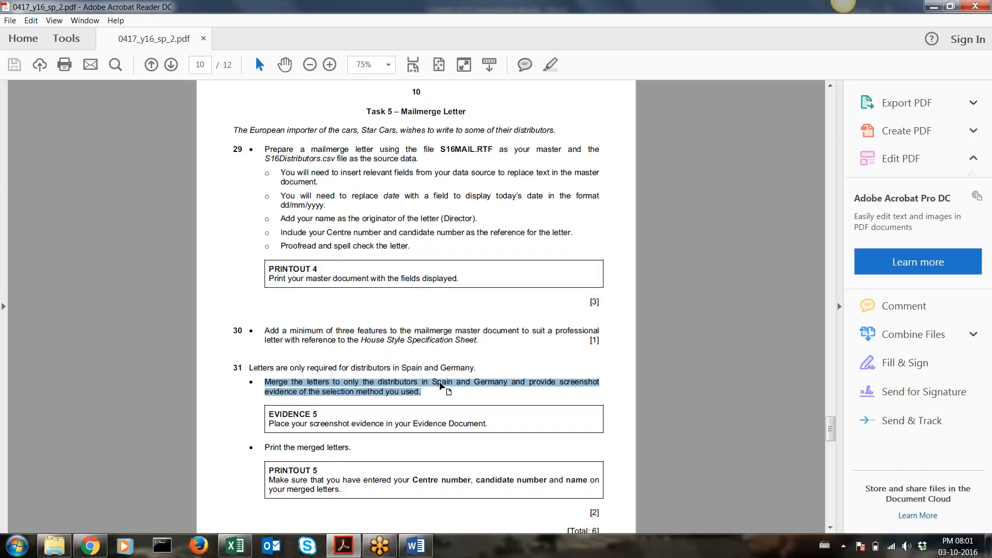
{"action": "scroll", "coordinate": [409, 395], "scroll_direction": "down", "scroll_amount": 1}
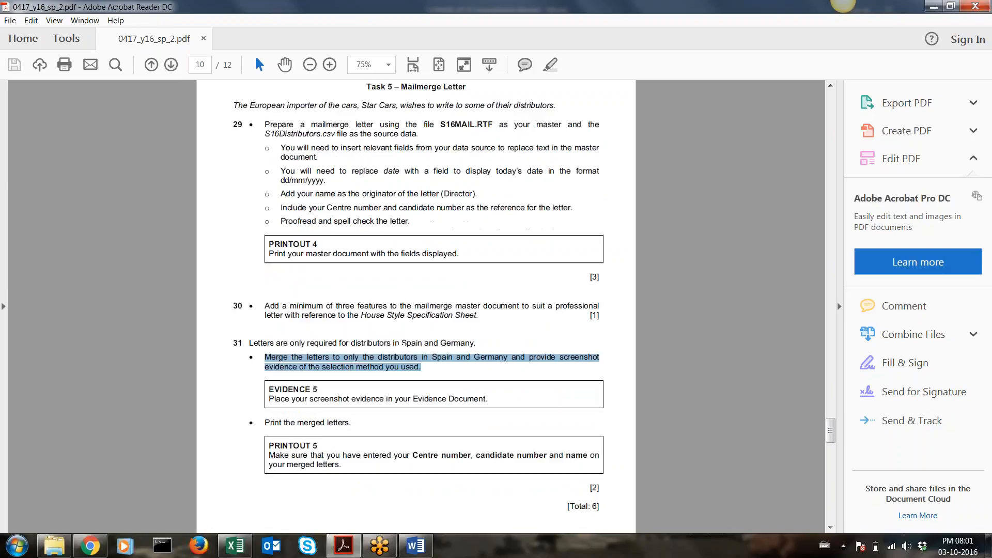
{"action": "left_click_drag", "start_coordinate": [264, 124], "coordinate": [408, 228]}
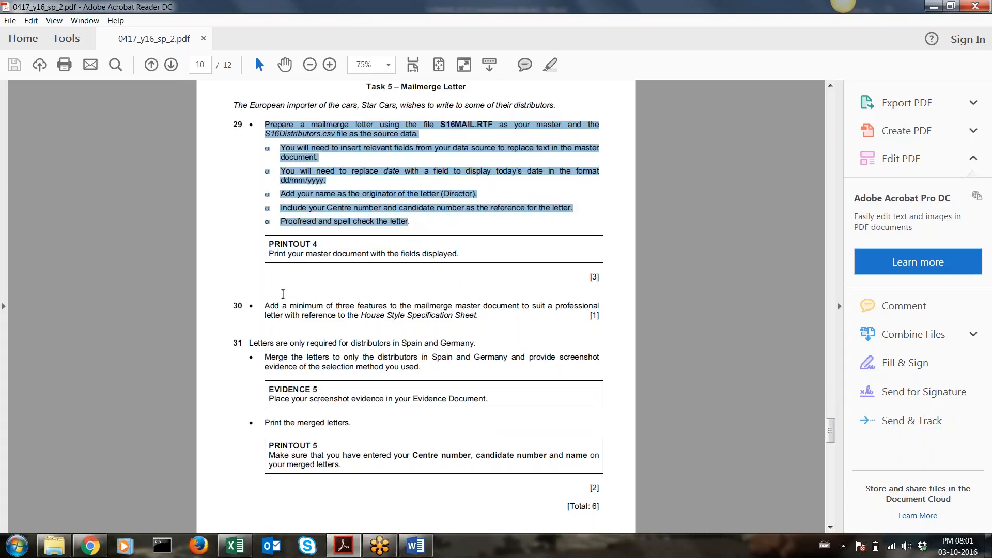
Highlight questions 30 and 31 and the Task 5 block down to EVIDENCE 5, then return to the S16MAIL letter
{"action": "left_click_drag", "start_coordinate": [264, 306], "coordinate": [476, 323]}
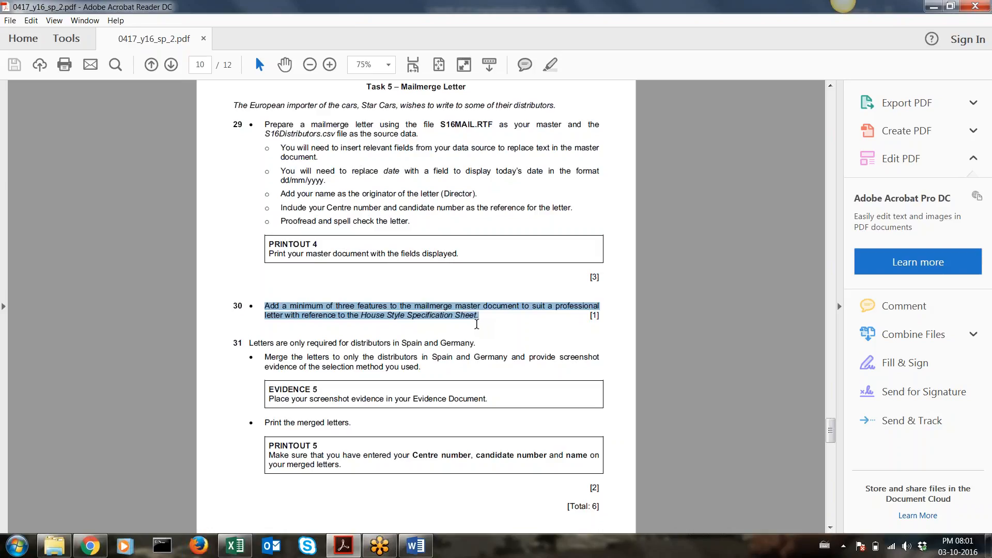
{"action": "left_click_drag", "start_coordinate": [243, 343], "coordinate": [430, 372]}
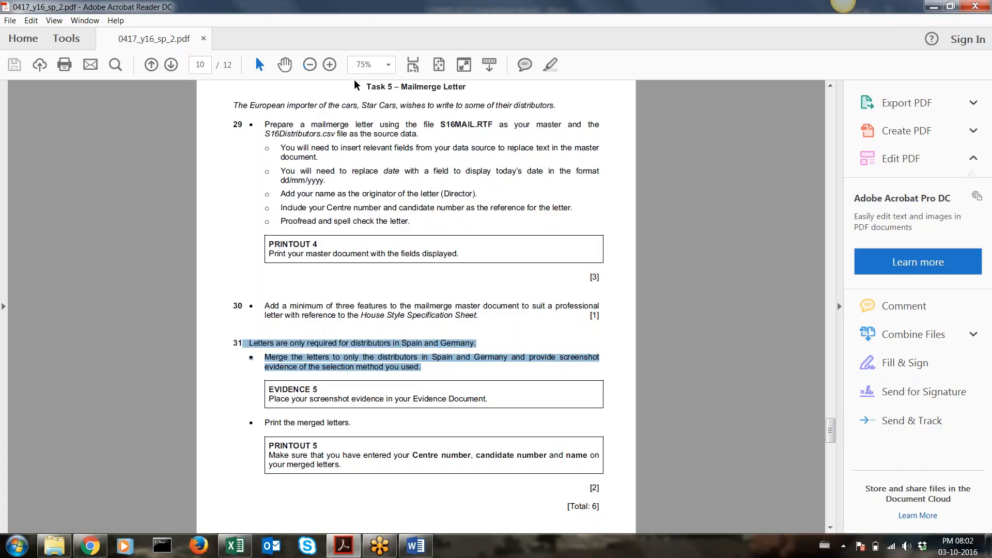
{"action": "left_click_drag", "start_coordinate": [361, 83], "coordinate": [431, 211]}
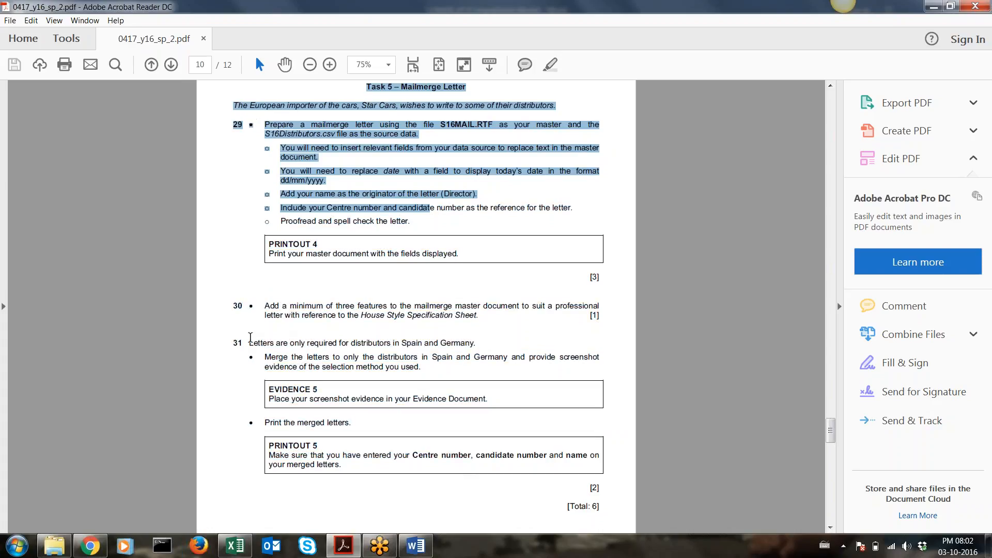
{"action": "left_click_drag", "start_coordinate": [249, 341], "coordinate": [429, 372]}
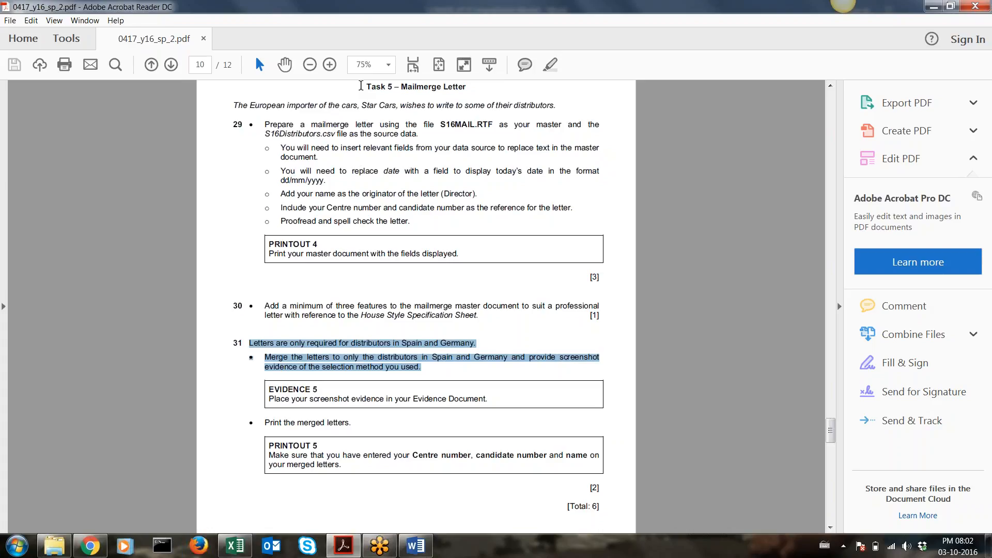
{"action": "left_click_drag", "start_coordinate": [366, 86], "coordinate": [493, 400]}
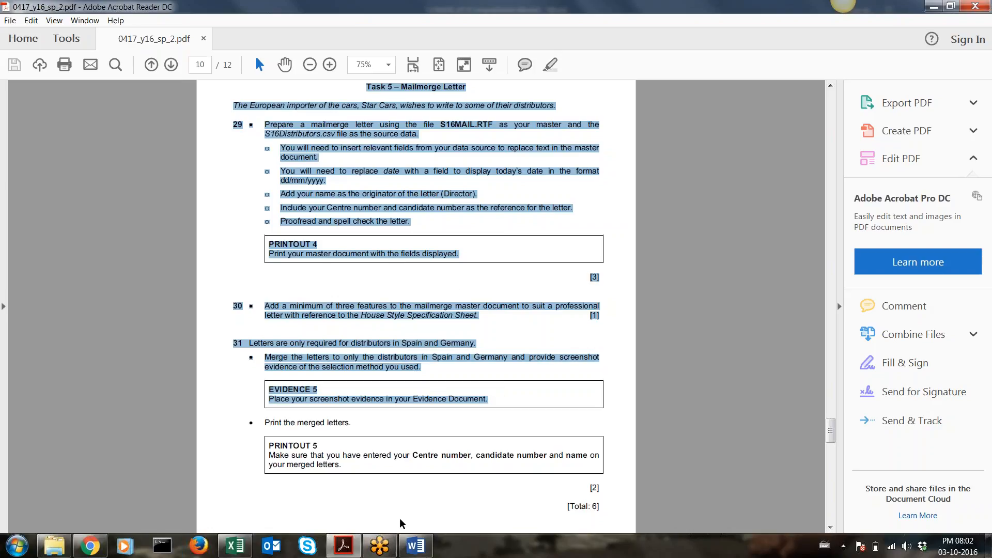
{"action": "left_click", "coordinate": [415, 546]}
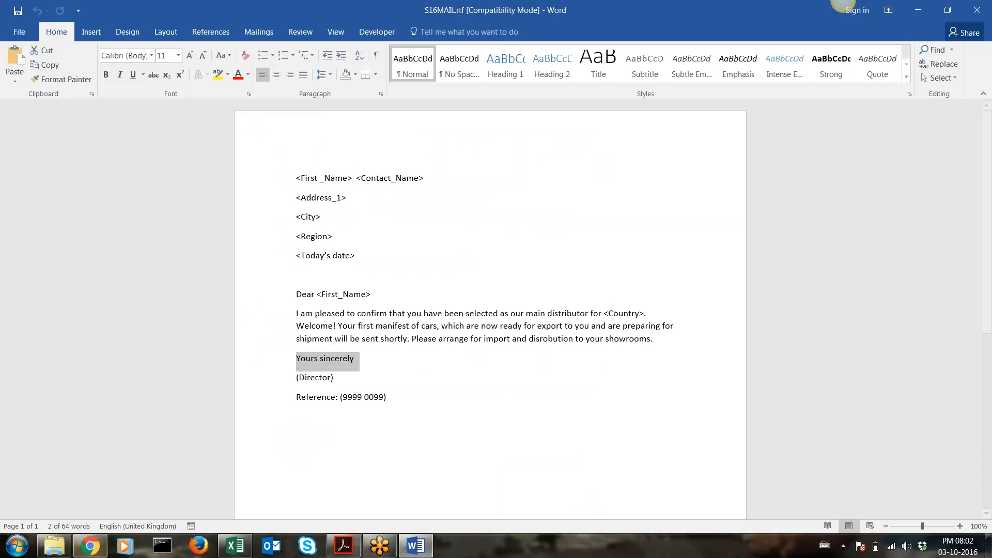
{"action": "left_click", "coordinate": [55, 546]}
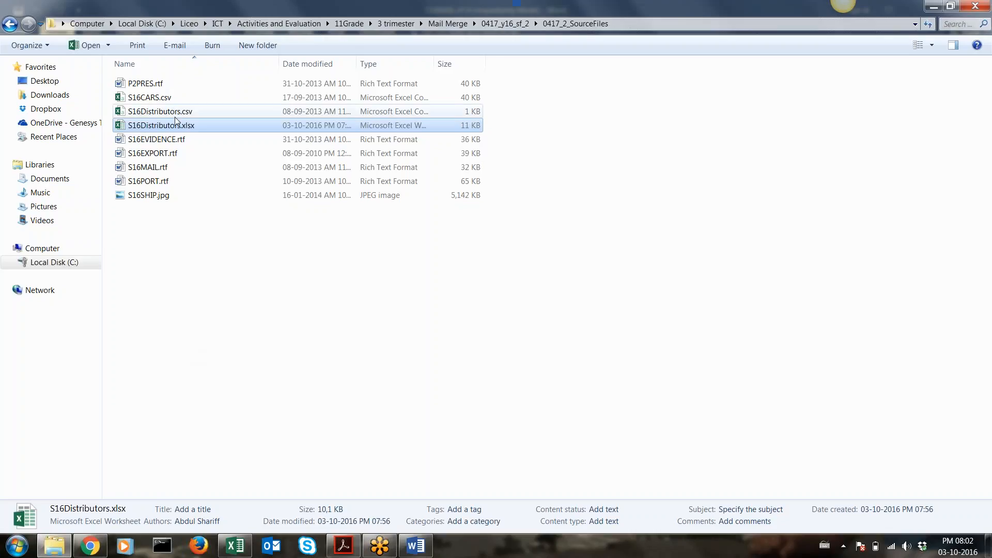
{"action": "left_click", "coordinate": [148, 168]}
{"action": "key", "text": "Return"}
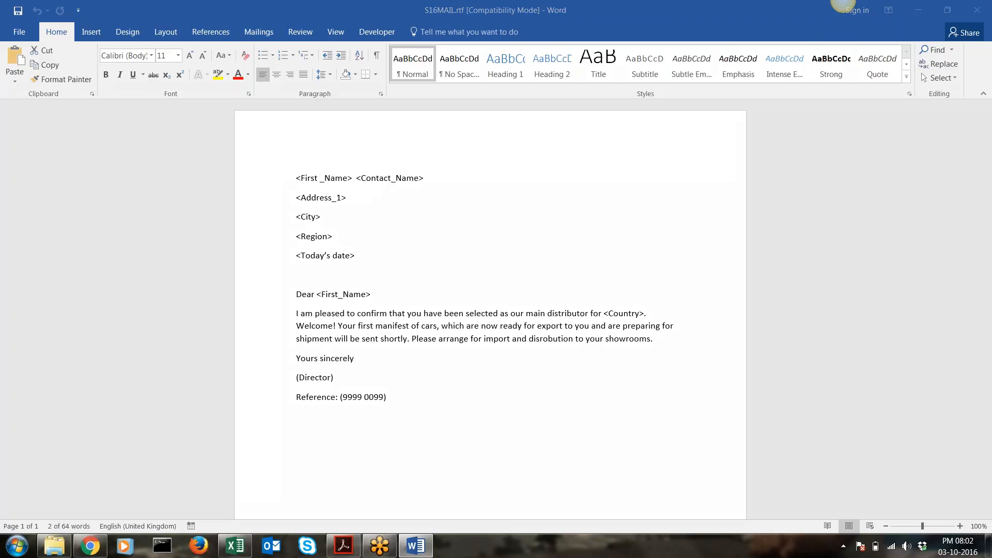
From the Mailings tab's Start Mail Merge menu, launch the Step-by-Step Mail Merge Wizard for letters
{"action": "left_click", "coordinate": [248, 32]}
{"action": "mouse_move", "coordinate": [253, 20]}
{"action": "left_mouse_down"}
{"action": "mouse_move", "coordinate": [233, 32]}
{"action": "mouse_move", "coordinate": [270, 45]}
{"action": "mouse_move", "coordinate": [280, 11]}
{"action": "mouse_move", "coordinate": [245, 22]}
{"action": "left_mouse_up"}
{"action": "left_click", "coordinate": [264, 33]}
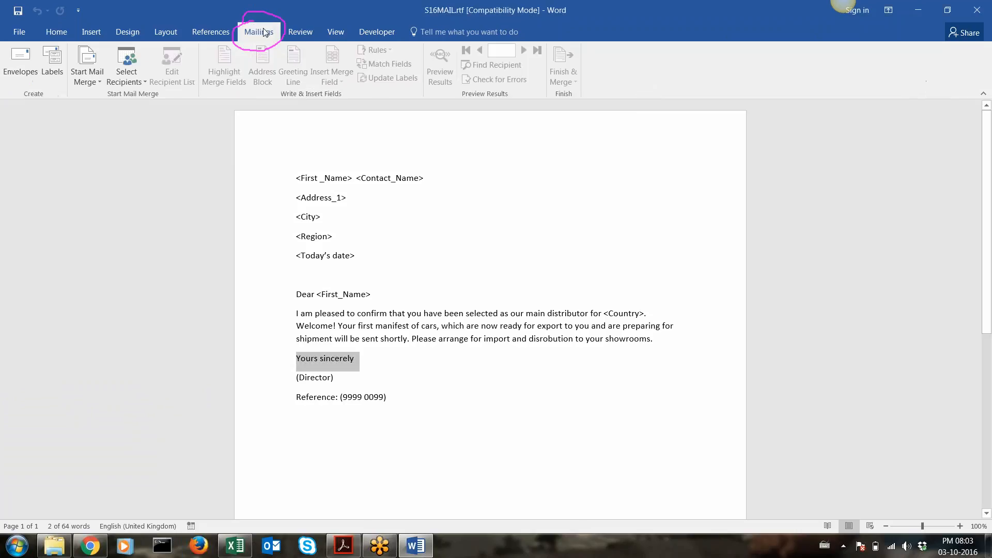
{"action": "left_click", "coordinate": [85, 77]}
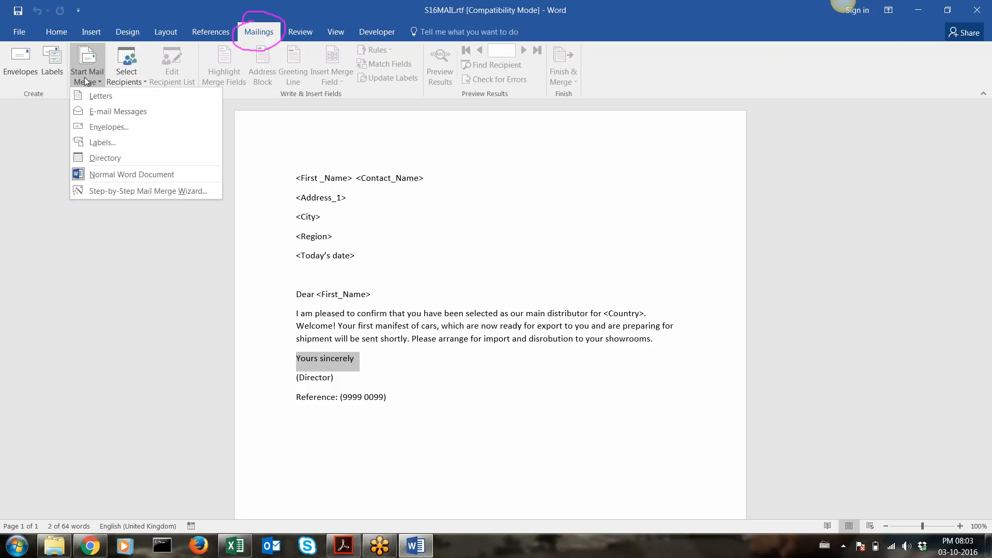
{"action": "left_click", "coordinate": [101, 191]}
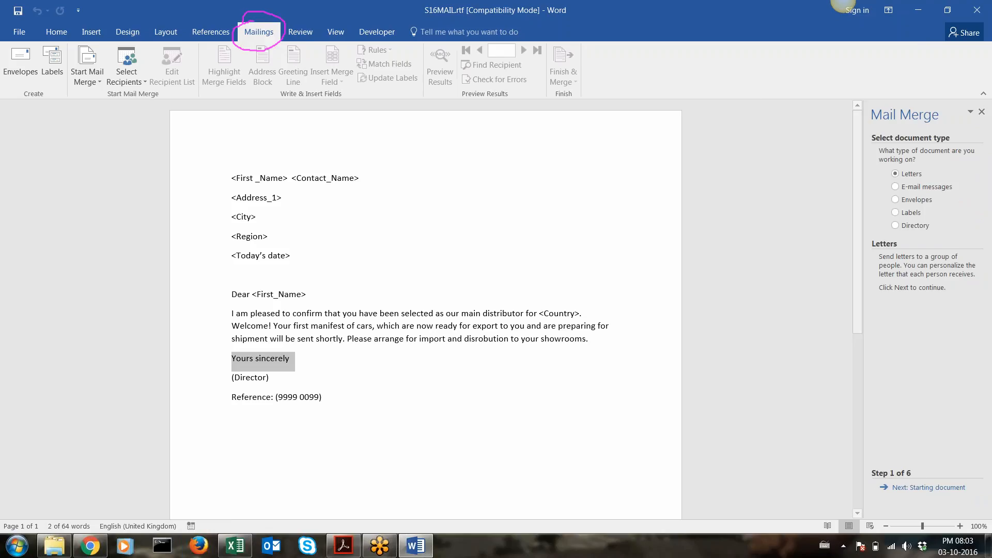
Keep Letters selected as the document type and advance the wizard to step 2, Starting document
{"action": "left_click", "coordinate": [759, 31]}
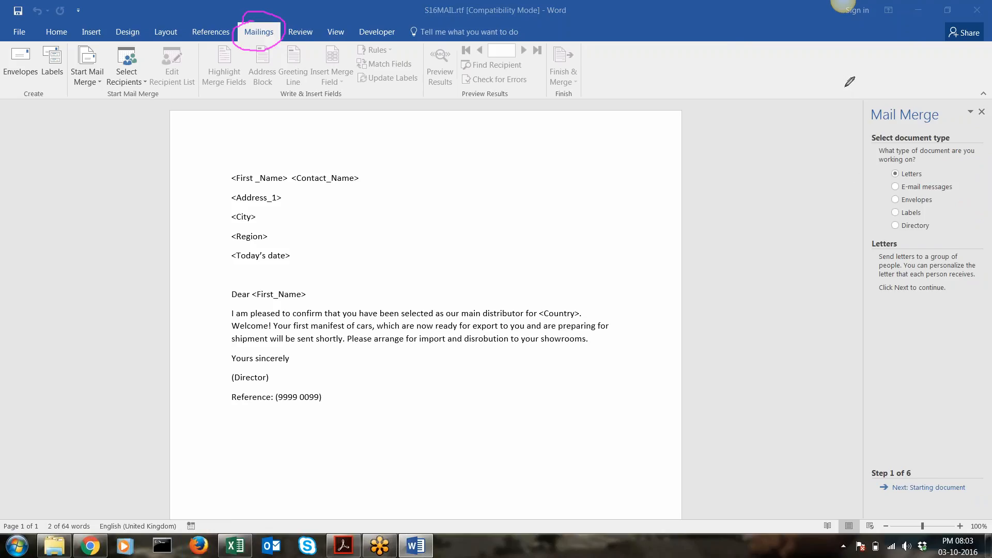
{"action": "mouse_move", "coordinate": [846, 87]}
{"action": "left_mouse_down"}
{"action": "mouse_move", "coordinate": [875, 401]}
{"action": "mouse_move", "coordinate": [859, 514]}
{"action": "mouse_move", "coordinate": [990, 504]}
{"action": "left_mouse_up"}
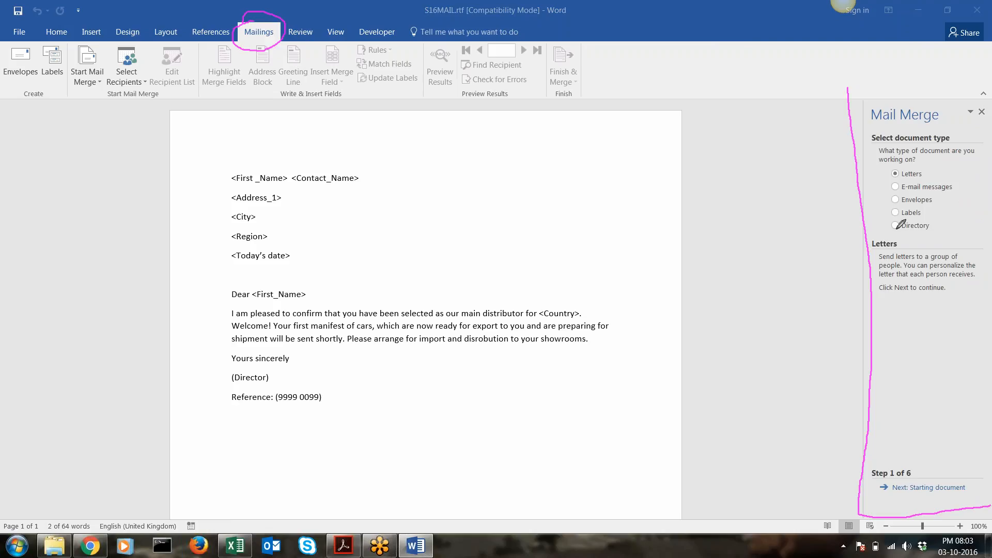
{"action": "left_click_drag", "start_coordinate": [844, 92], "coordinate": [991, 81]}
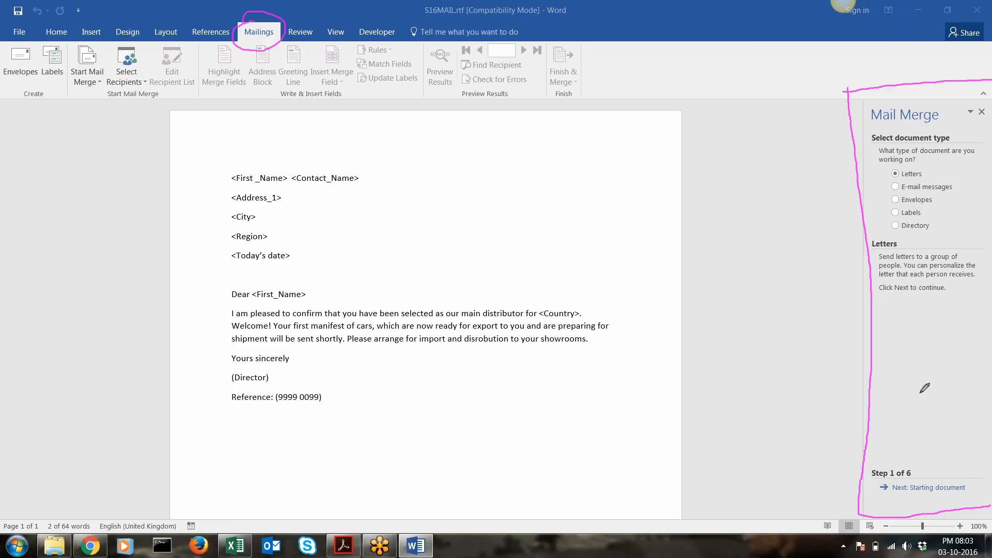
{"action": "mouse_move", "coordinate": [885, 437]}
{"action": "left_mouse_down"}
{"action": "mouse_move", "coordinate": [854, 479]}
{"action": "mouse_move", "coordinate": [911, 494]}
{"action": "mouse_move", "coordinate": [890, 441]}
{"action": "mouse_move", "coordinate": [872, 439]}
{"action": "left_mouse_up"}
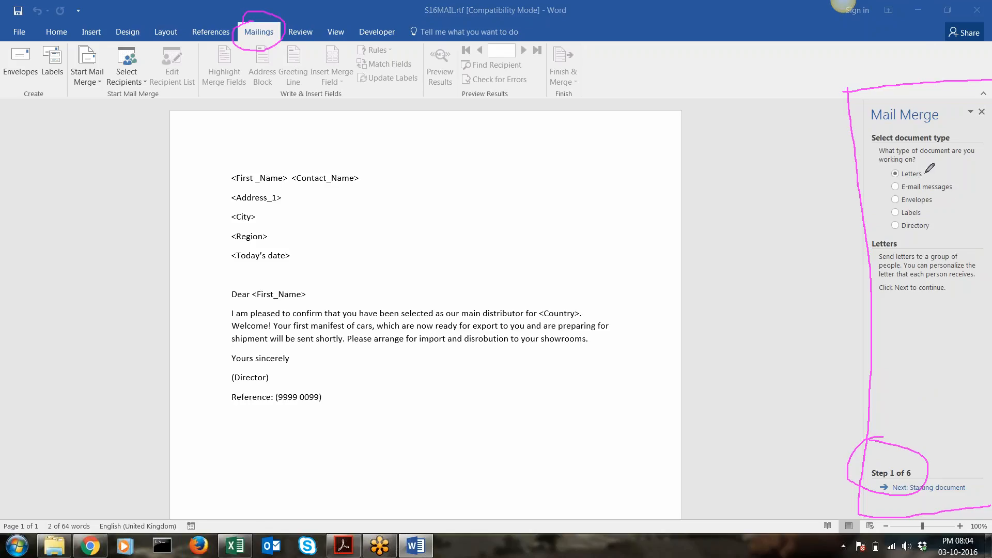
{"action": "mouse_move", "coordinate": [925, 173]}
{"action": "left_mouse_down"}
{"action": "mouse_move", "coordinate": [965, 184]}
{"action": "mouse_move", "coordinate": [929, 219]}
{"action": "mouse_move", "coordinate": [956, 194]}
{"action": "mouse_move", "coordinate": [950, 219]}
{"action": "mouse_move", "coordinate": [957, 213]}
{"action": "left_mouse_up"}
{"action": "left_click", "coordinate": [827, 32]}
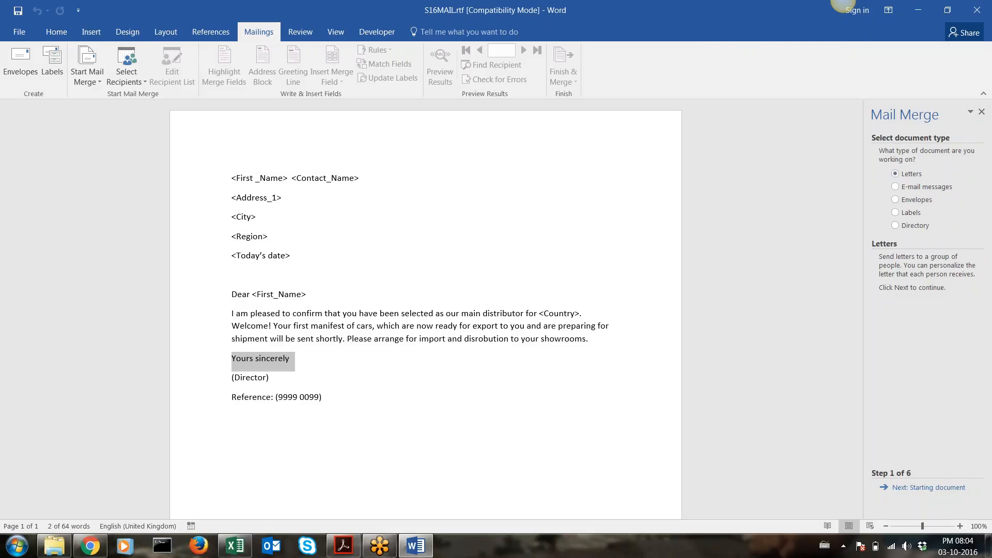
{"action": "left_click", "coordinate": [933, 489]}
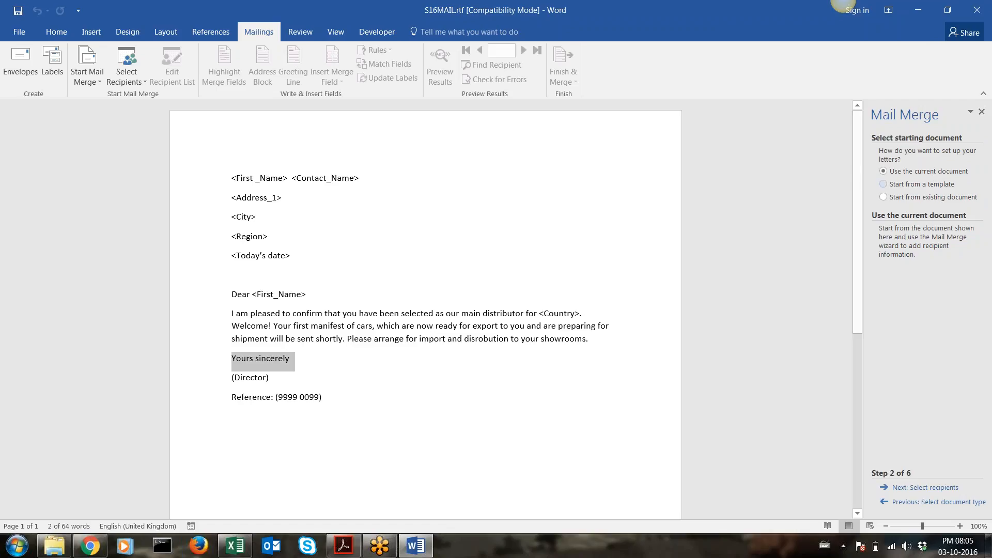
Advance the wizard to Select recipients and close the open S16Distributors.xlsx Excel window
{"action": "left_click", "coordinate": [904, 492]}
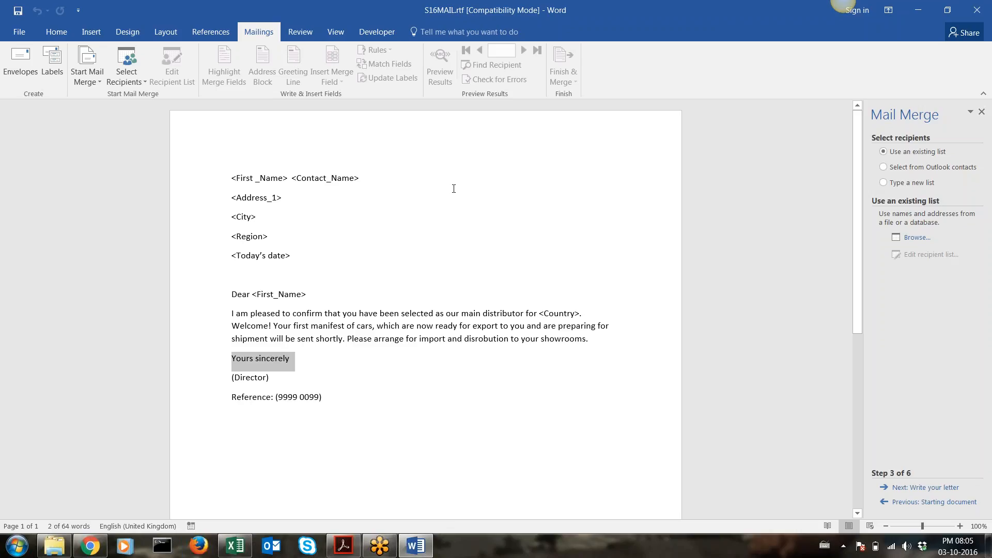
{"action": "left_click", "coordinate": [226, 545]}
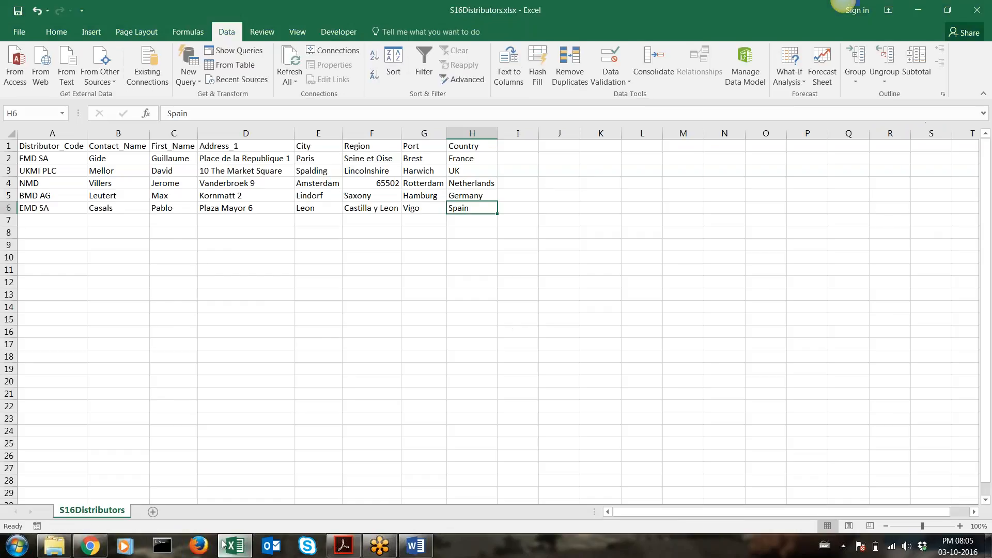
{"action": "right_click", "coordinate": [225, 545]}
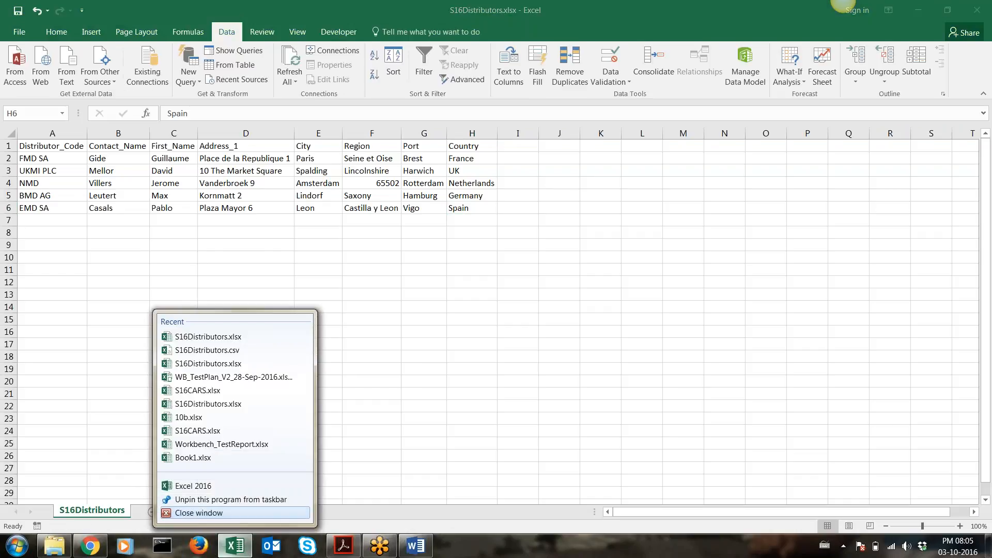
{"action": "left_click", "coordinate": [197, 517]}
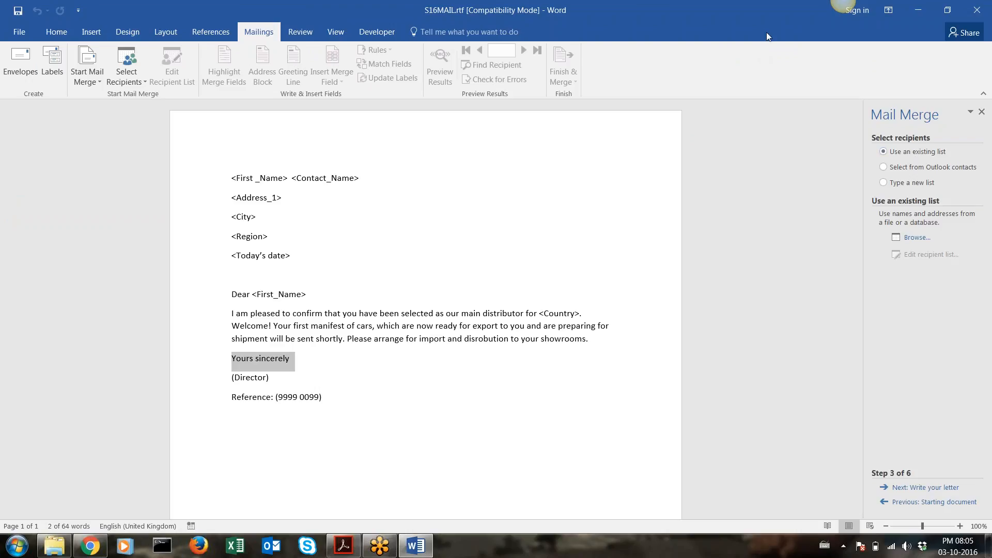
With Use an existing list chosen, browse for a recipient list file
{"action": "key", "text": "ctrl+2"}
{"action": "mouse_move", "coordinate": [907, 135]}
{"action": "left_mouse_down"}
{"action": "mouse_move", "coordinate": [867, 149]}
{"action": "mouse_move", "coordinate": [918, 160]}
{"action": "mouse_move", "coordinate": [961, 142]}
{"action": "mouse_move", "coordinate": [884, 137]}
{"action": "left_mouse_up"}
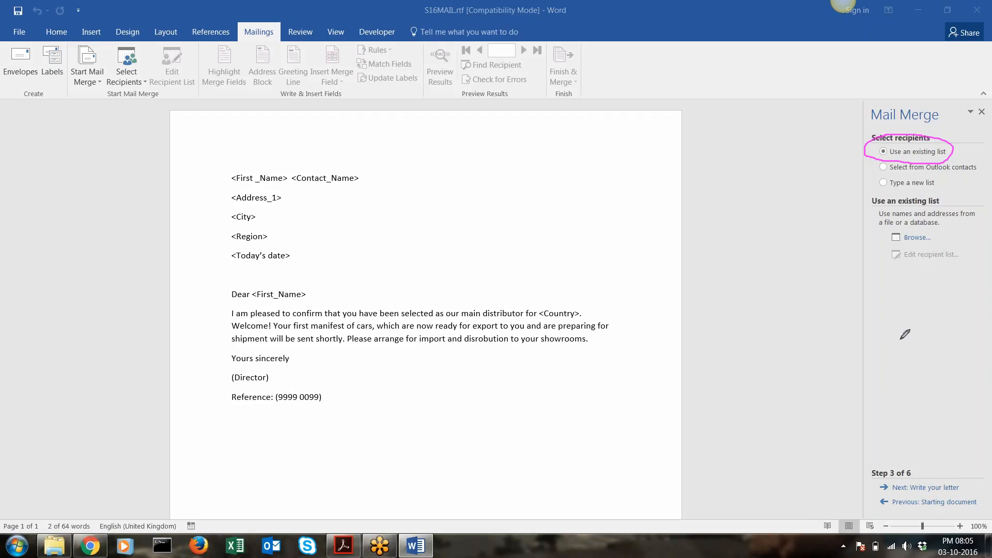
{"action": "mouse_move", "coordinate": [892, 226]}
{"action": "left_mouse_down"}
{"action": "mouse_move", "coordinate": [889, 251]}
{"action": "mouse_move", "coordinate": [946, 237]}
{"action": "mouse_move", "coordinate": [935, 217]}
{"action": "mouse_move", "coordinate": [887, 225]}
{"action": "left_mouse_up"}
{"action": "left_click", "coordinate": [912, 237]}
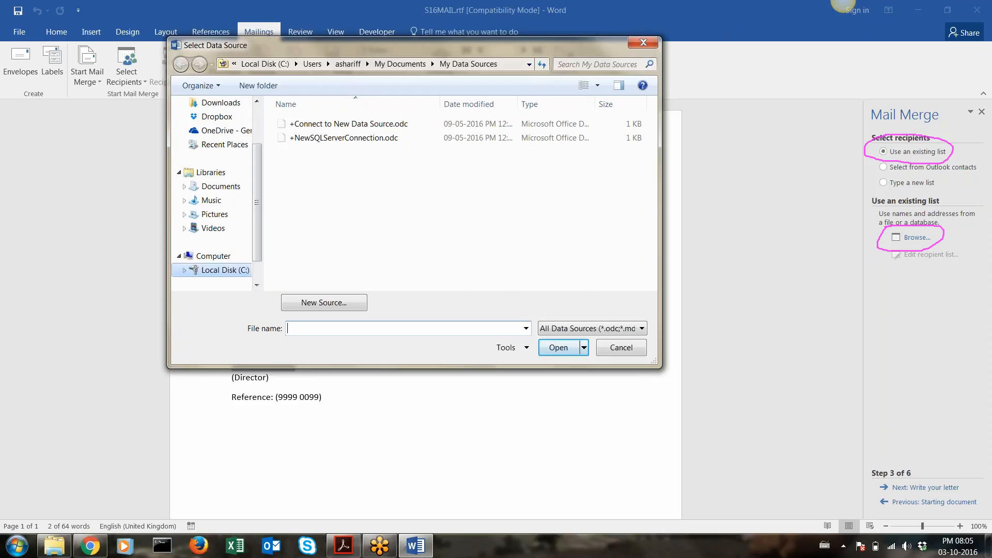
Navigate to C:\Liceo\ICT and copy the 0417_2_SourceFiles folder path from Explorer
{"action": "left_click", "coordinate": [225, 270]}
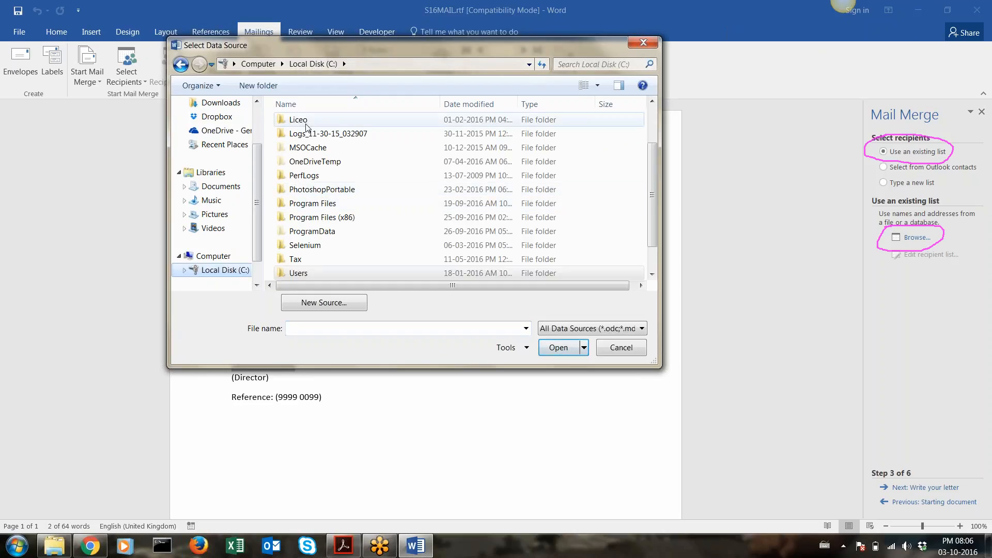
{"action": "double_click", "coordinate": [305, 122]}
{"action": "double_click", "coordinate": [304, 137]}
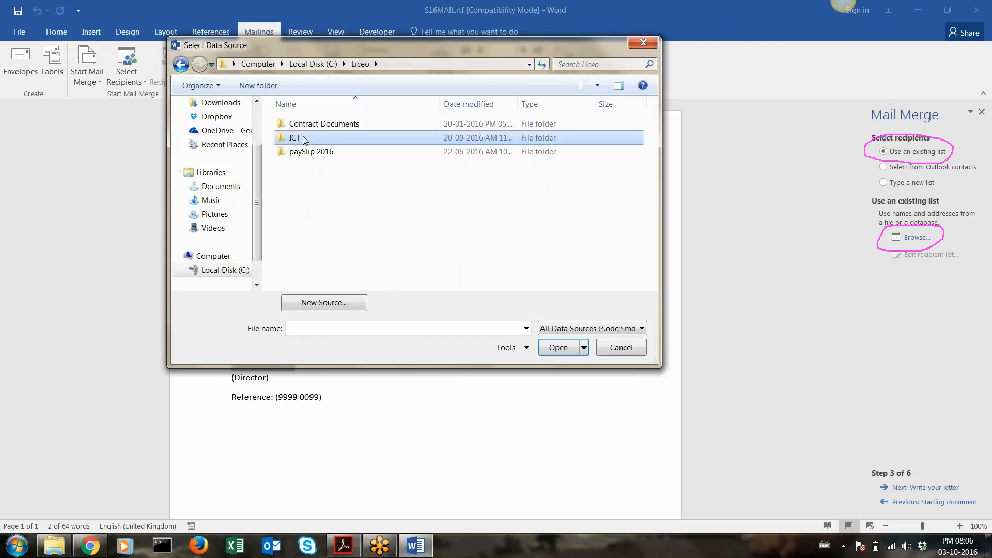
{"action": "left_click", "coordinate": [60, 546]}
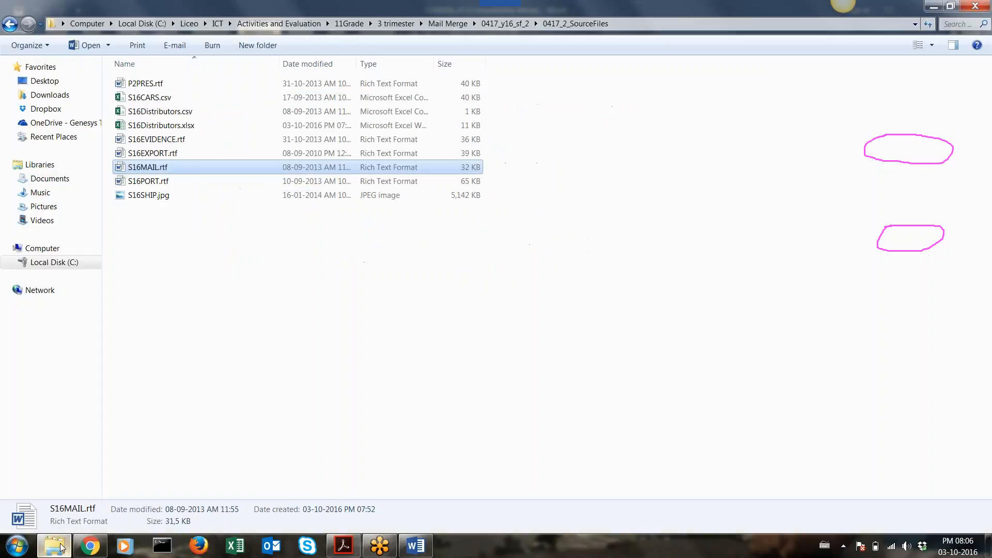
{"action": "left_click", "coordinate": [626, 24]}
{"action": "key", "text": "ctrl+c"}
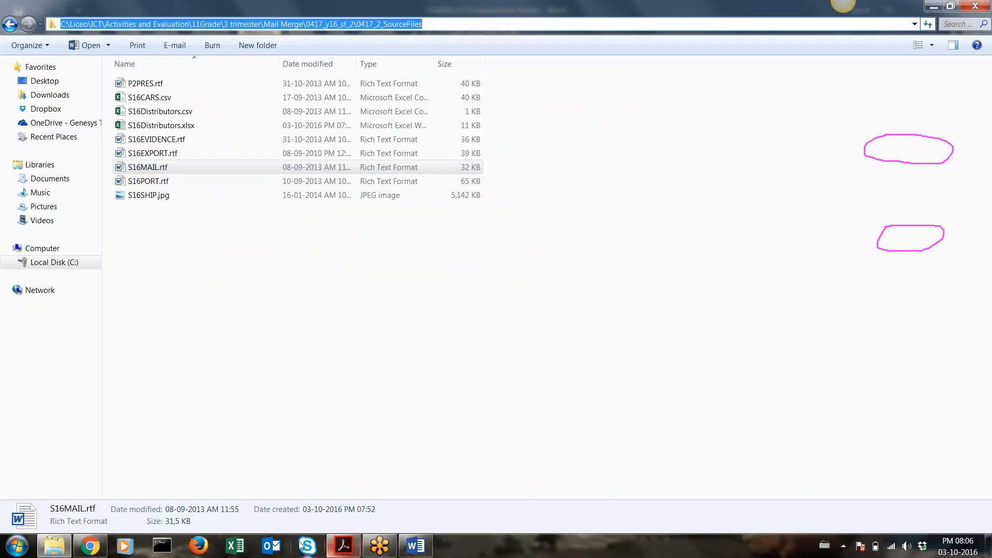
Paste that path into Select Data Source and open S16Distributors.xlsx as the recipient list
{"action": "left_click", "coordinate": [416, 545]}
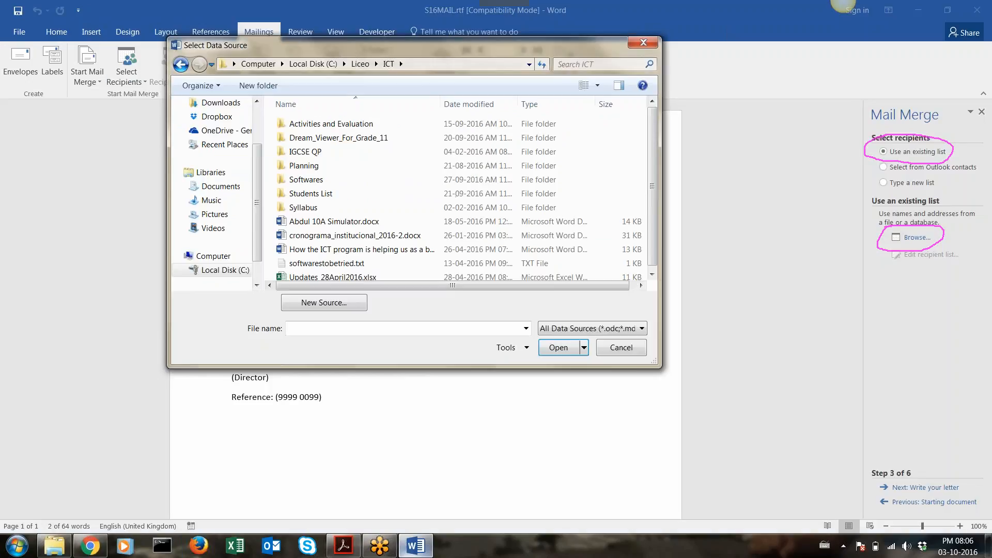
{"action": "left_click", "coordinate": [438, 68]}
{"action": "key", "text": "ctrl+v"}
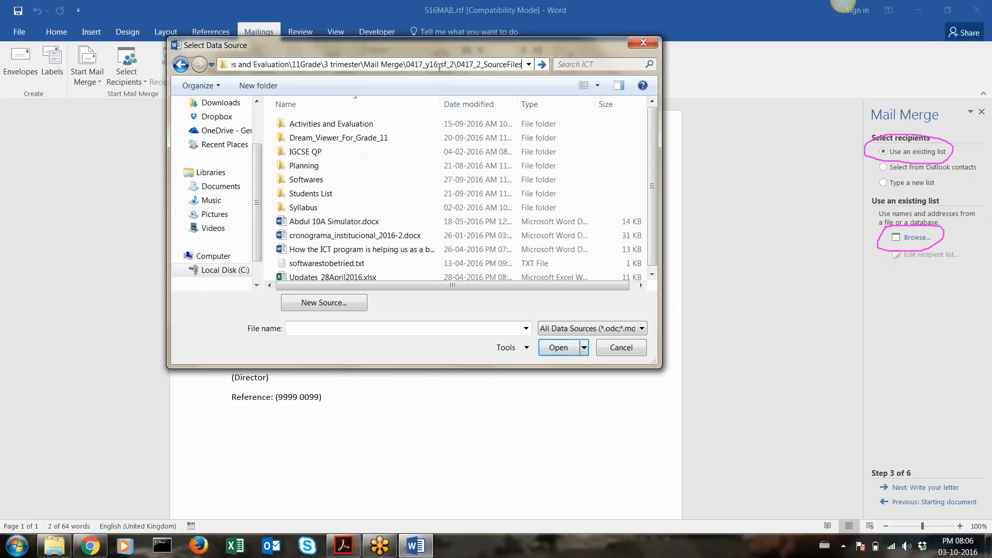
{"action": "key", "text": "Return"}
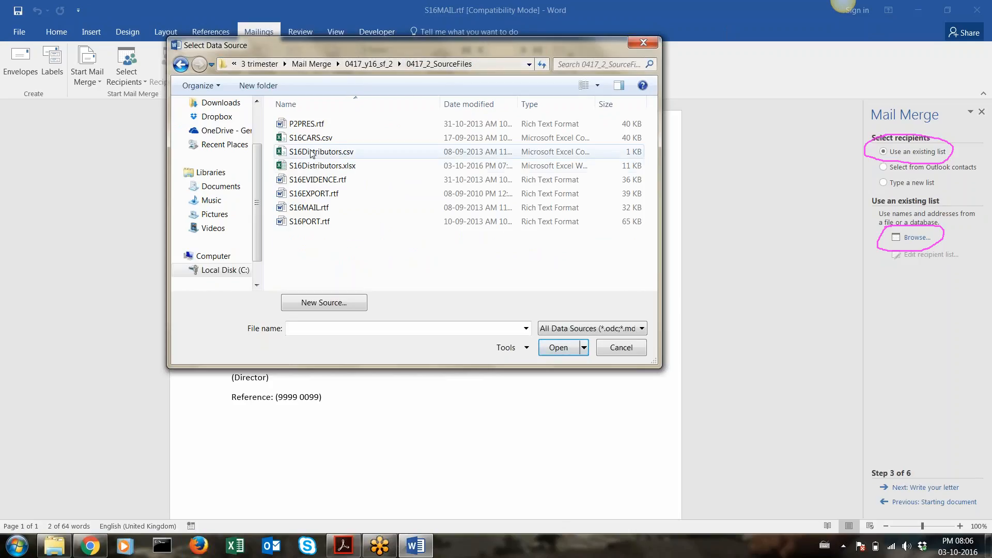
{"action": "left_click", "coordinate": [332, 167]}
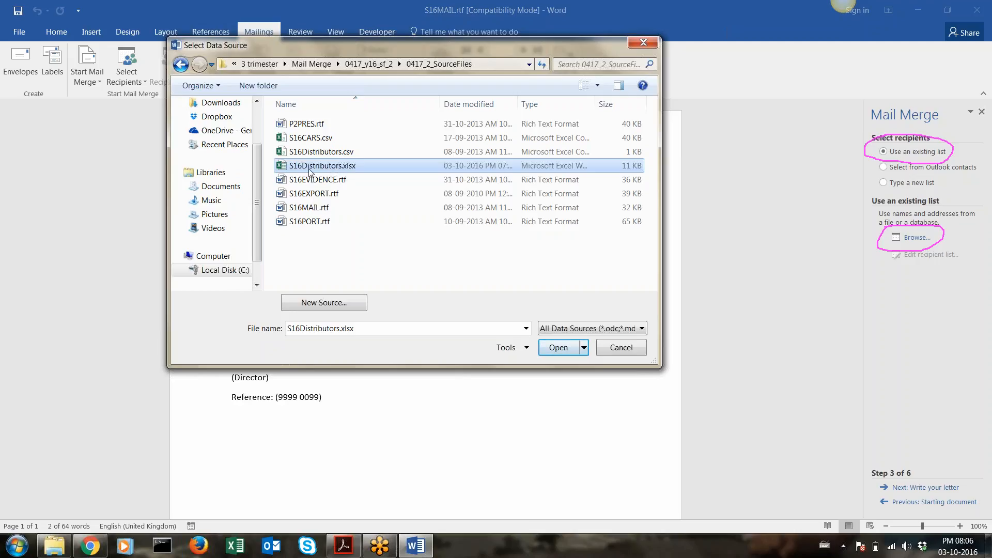
{"action": "double_click", "coordinate": [310, 172]}
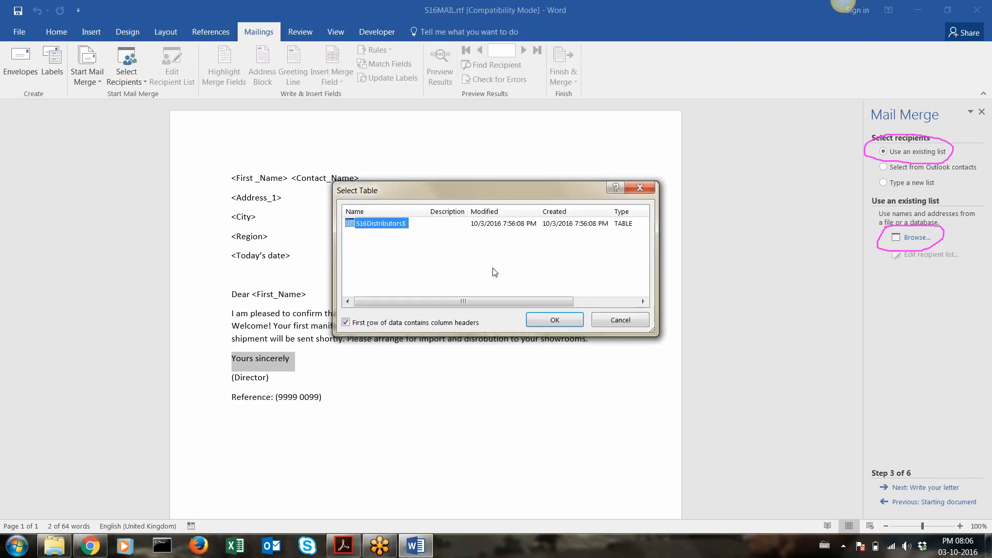
Accept the S16Distributors$ sheet, keeping 'First row of data contains column headers' ticked
{"action": "left_click", "coordinate": [763, 40]}
{"action": "mouse_move", "coordinate": [354, 316]}
{"action": "left_mouse_down"}
{"action": "mouse_move", "coordinate": [327, 325]}
{"action": "mouse_move", "coordinate": [459, 335]}
{"action": "mouse_move", "coordinate": [476, 323]}
{"action": "mouse_move", "coordinate": [452, 312]}
{"action": "mouse_move", "coordinate": [368, 312]}
{"action": "left_mouse_up"}
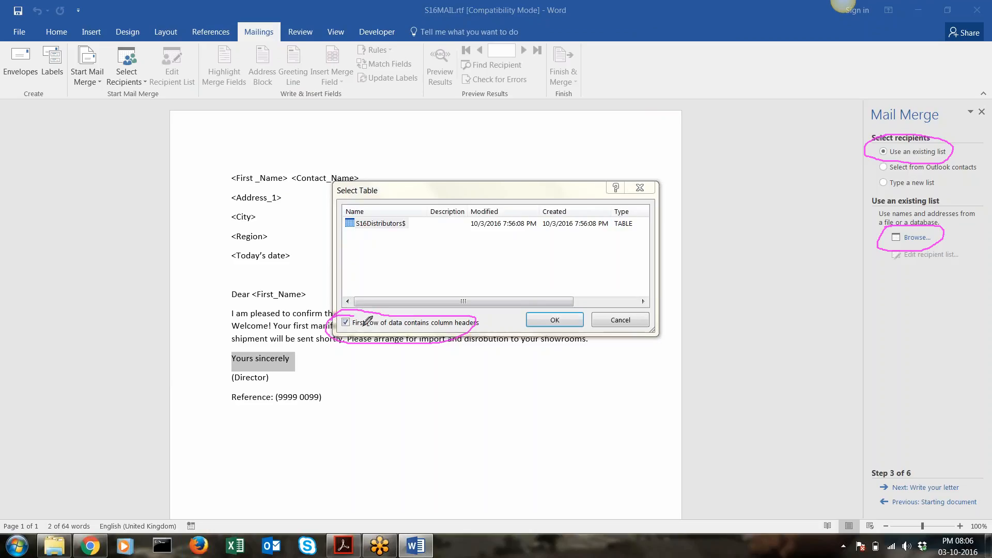
{"action": "left_click", "coordinate": [827, 33]}
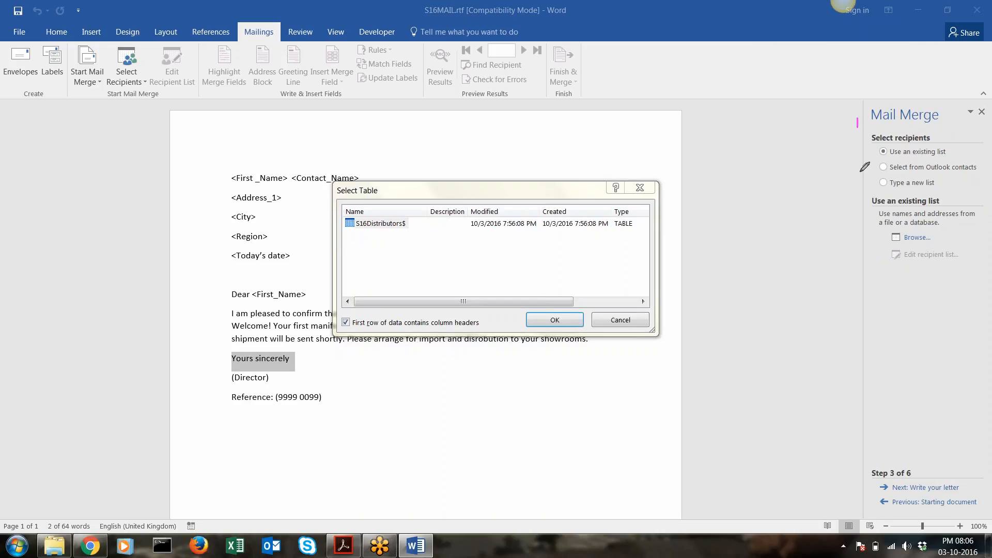
{"action": "mouse_move", "coordinate": [857, 118]}
{"action": "left_mouse_down"}
{"action": "mouse_move", "coordinate": [871, 343]}
{"action": "mouse_move", "coordinate": [989, 345]}
{"action": "mouse_move", "coordinate": [960, 126]}
{"action": "mouse_move", "coordinate": [885, 103]}
{"action": "mouse_move", "coordinate": [847, 124]}
{"action": "left_mouse_up"}
{"action": "mouse_move", "coordinate": [873, 227]}
{"action": "left_mouse_down"}
{"action": "mouse_move", "coordinate": [881, 249]}
{"action": "mouse_move", "coordinate": [929, 228]}
{"action": "mouse_move", "coordinate": [873, 221]}
{"action": "left_mouse_up"}
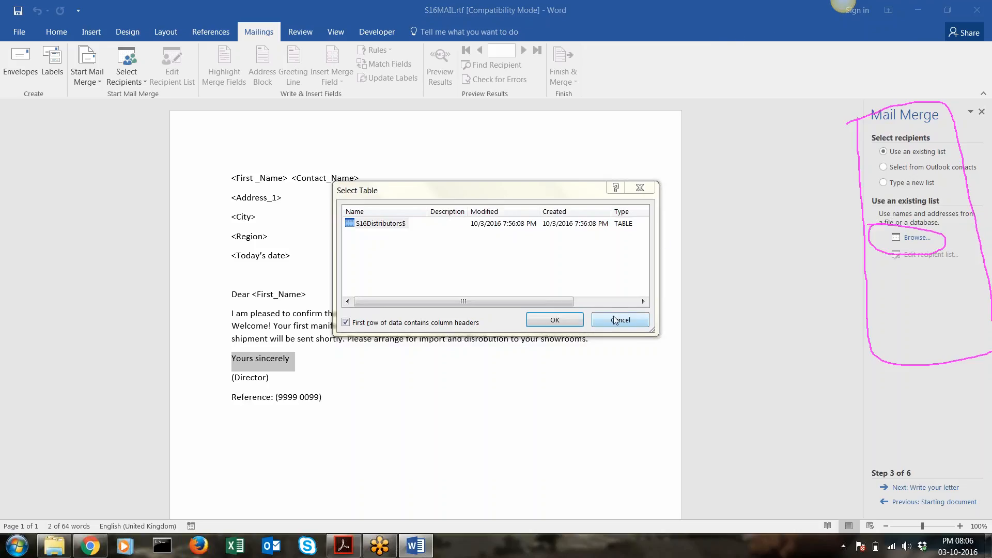
{"action": "left_click", "coordinate": [556, 319]}
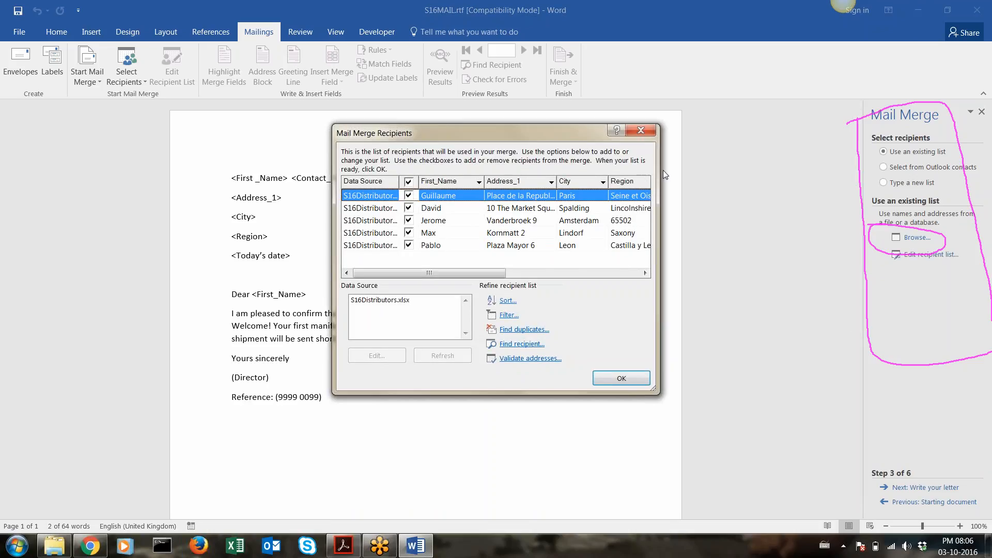
Widen and shift the Mail Merge Recipients dialog so Country, Contact_Name and Port columns show
{"action": "left_click_drag", "start_coordinate": [659, 167], "coordinate": [834, 188]}
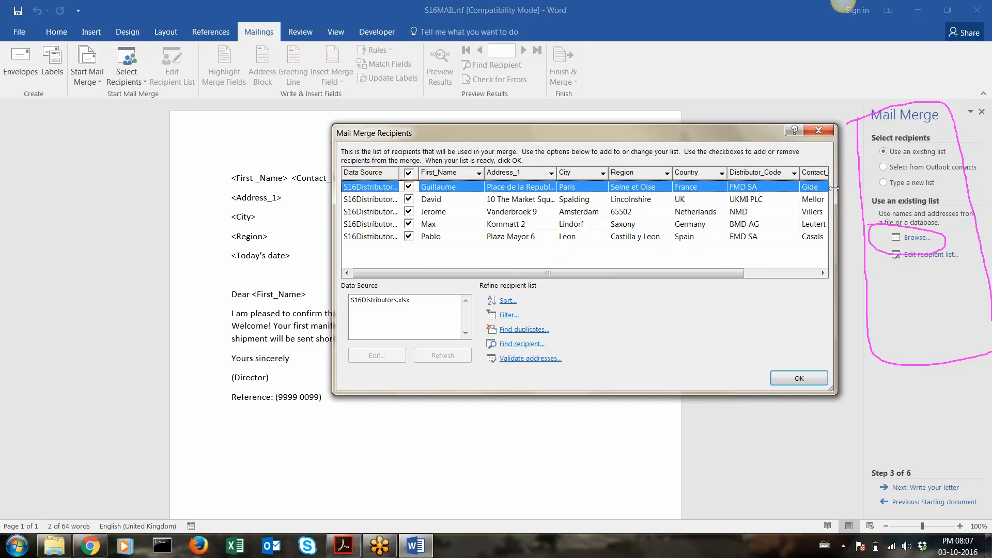
{"action": "left_click_drag", "start_coordinate": [563, 132], "coordinate": [380, 123]}
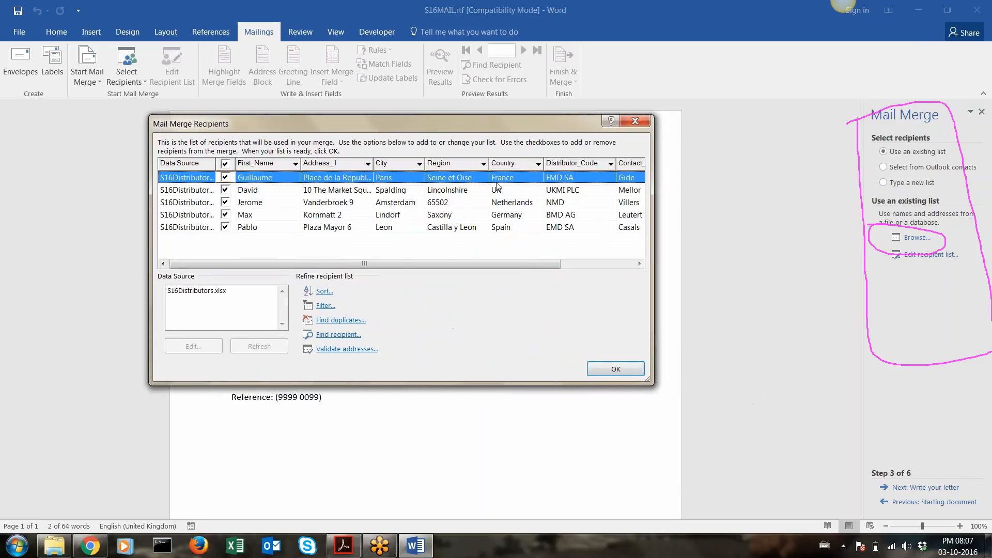
{"action": "left_click_drag", "start_coordinate": [650, 240], "coordinate": [751, 238]}
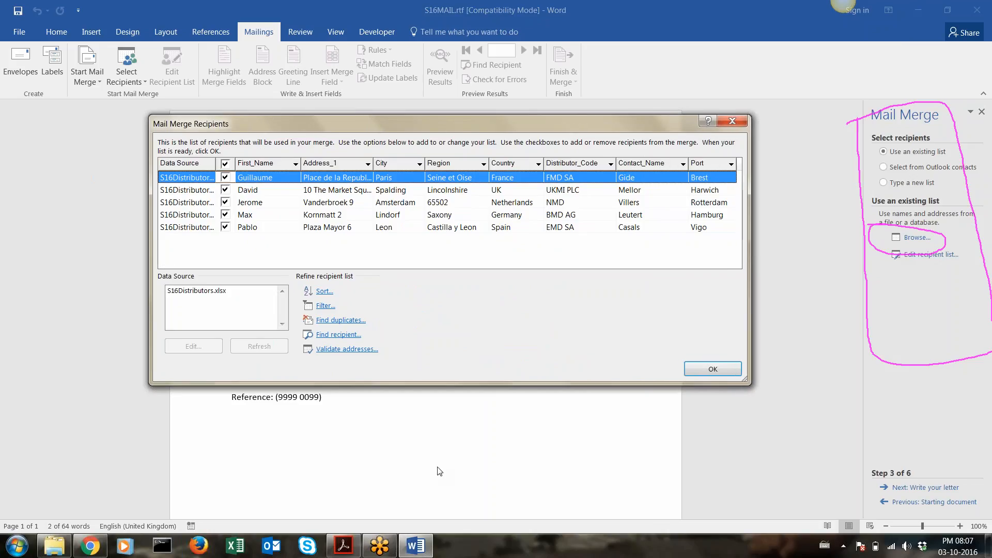
{"action": "left_click", "coordinate": [343, 546]}
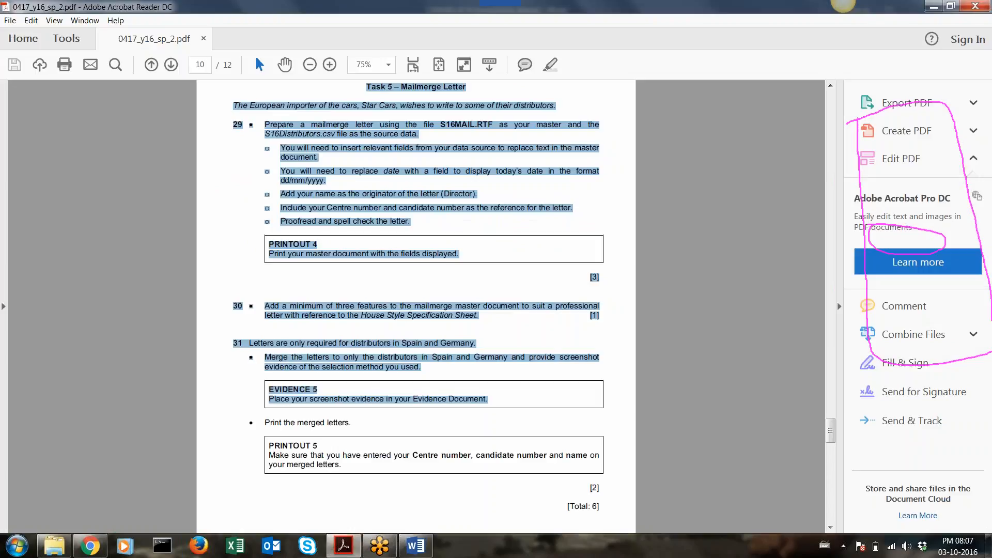
Highlight the task requirement that letters go only to Spain and Germany distributors, then return to Word
{"action": "left_click_drag", "start_coordinate": [249, 342], "coordinate": [477, 342]}
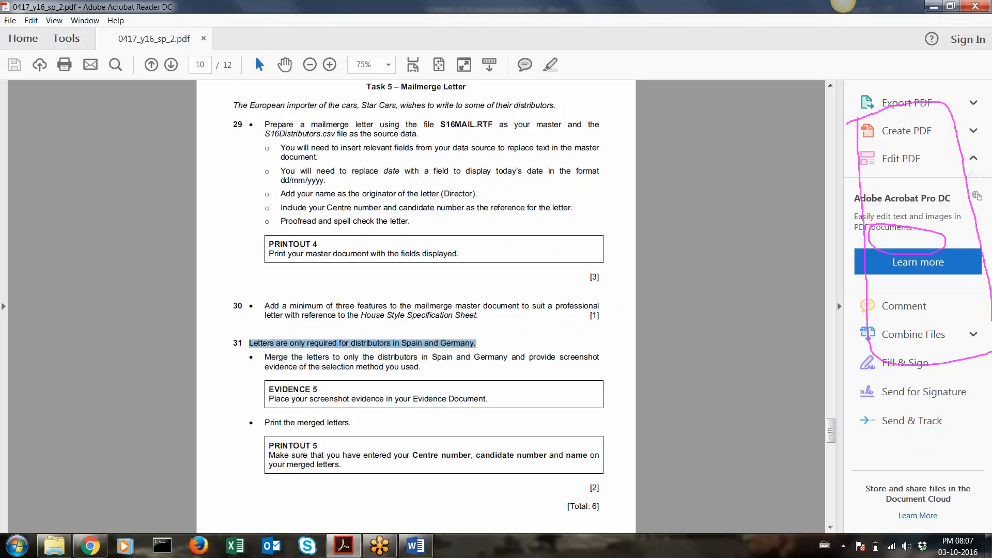
{"action": "left_click", "coordinate": [415, 545]}
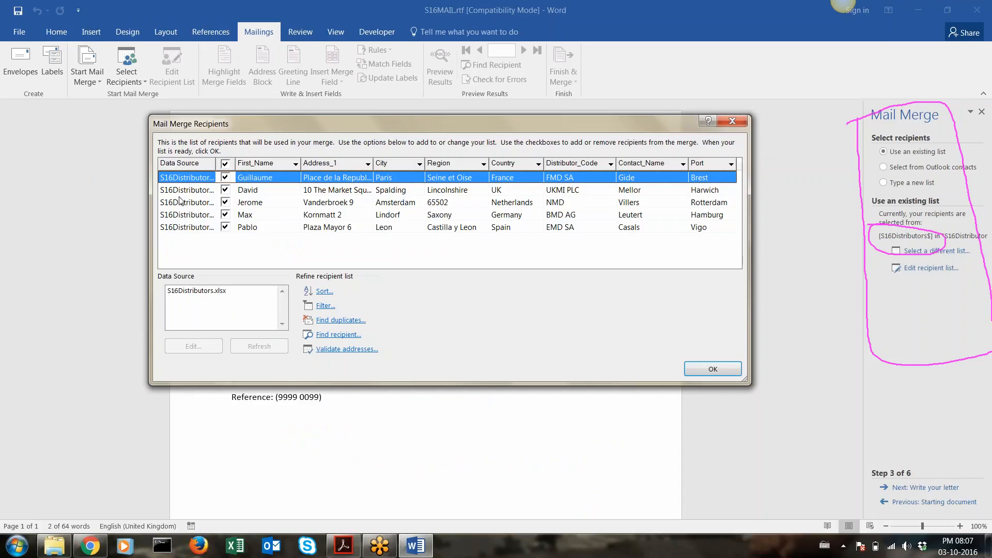
Tick the header checkbox so all five distributors are included
{"action": "left_click", "coordinate": [225, 165]}
{"action": "left_click", "coordinate": [352, 554]}
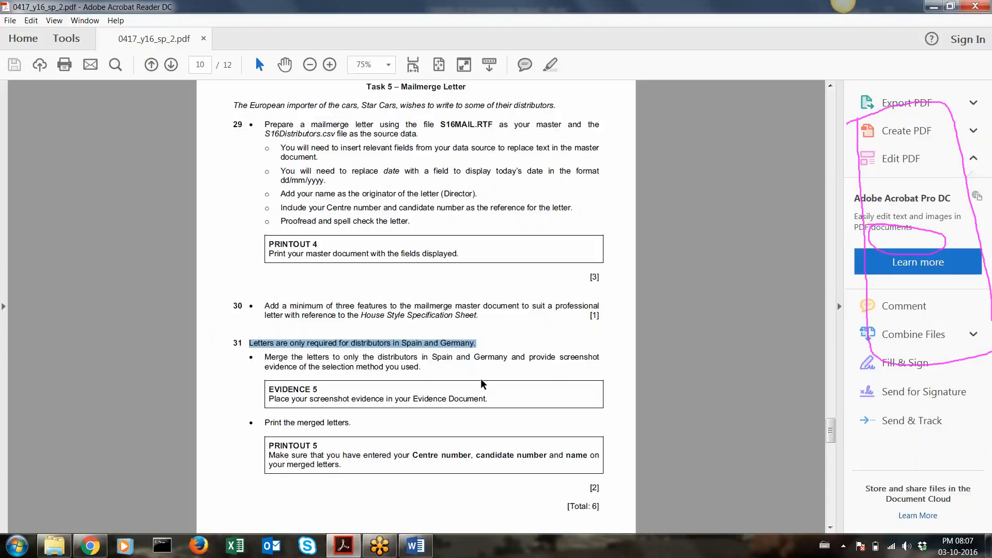
{"action": "left_click_drag", "start_coordinate": [556, 361], "coordinate": [420, 376]}
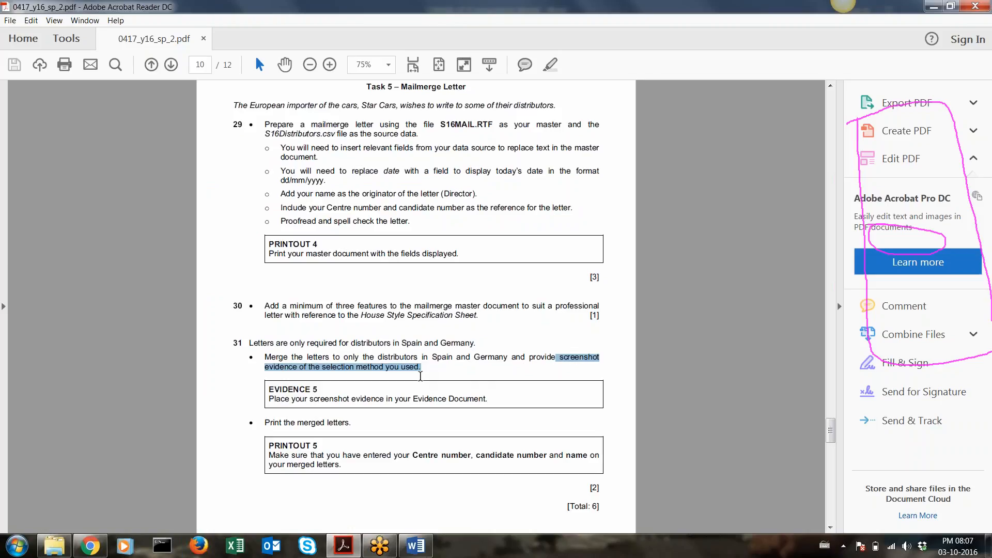
{"action": "left_click", "coordinate": [416, 545]}
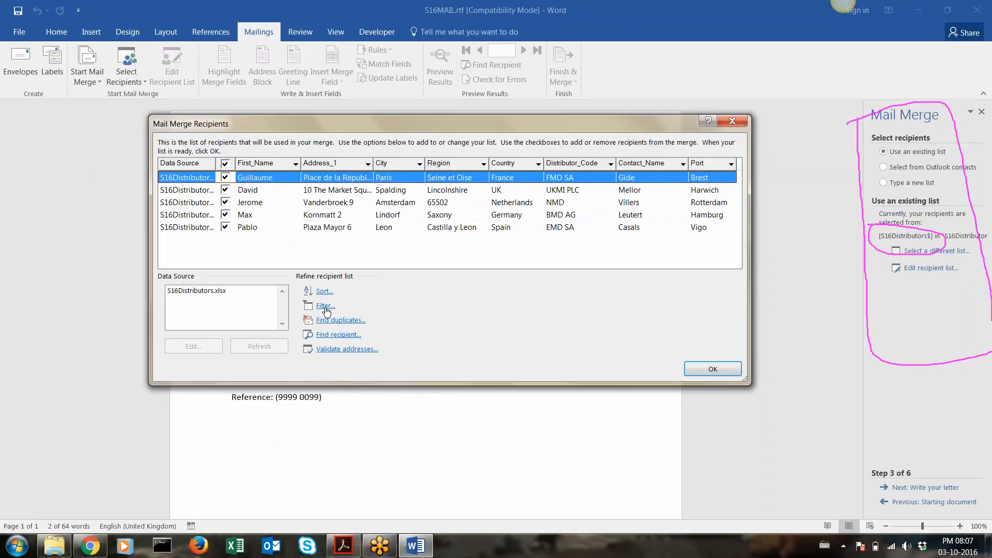
Open the Filter and Sort dialog for the recipient list and move it lower right
{"action": "left_click", "coordinate": [765, 32]}
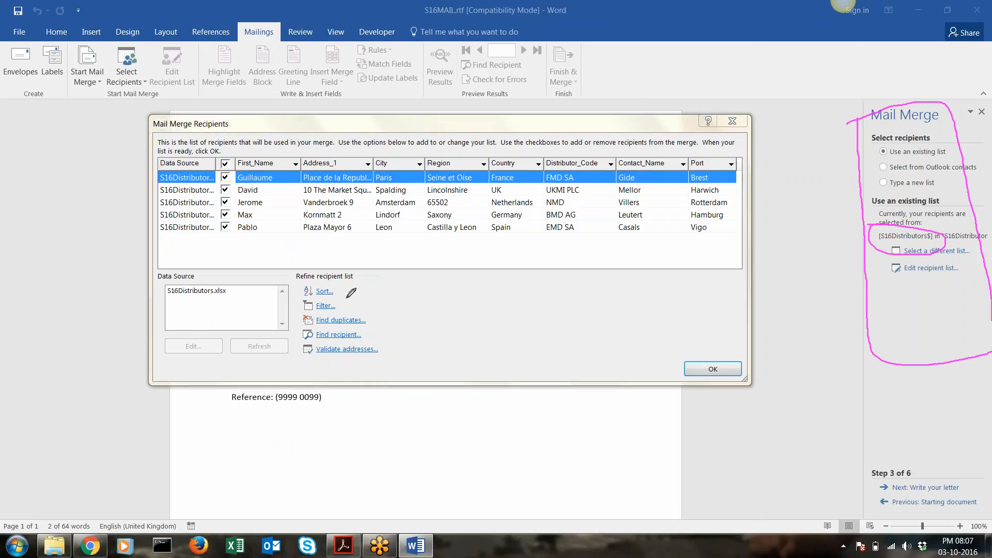
{"action": "mouse_move", "coordinate": [345, 298]}
{"action": "left_mouse_down"}
{"action": "mouse_move", "coordinate": [290, 308]}
{"action": "mouse_move", "coordinate": [351, 310]}
{"action": "mouse_move", "coordinate": [342, 302]}
{"action": "left_mouse_up"}
{"action": "left_click", "coordinate": [323, 306]}
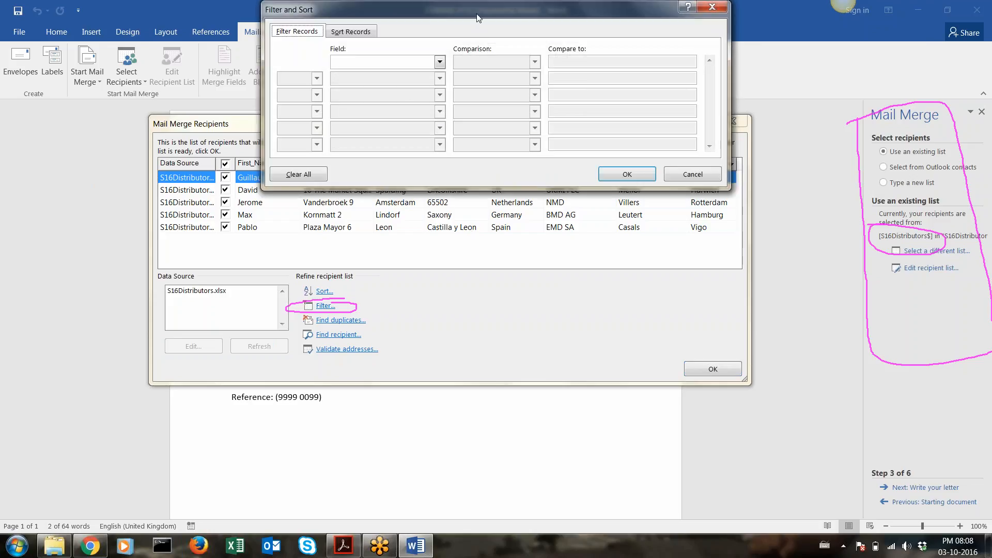
{"action": "left_click_drag", "start_coordinate": [474, 9], "coordinate": [591, 286]}
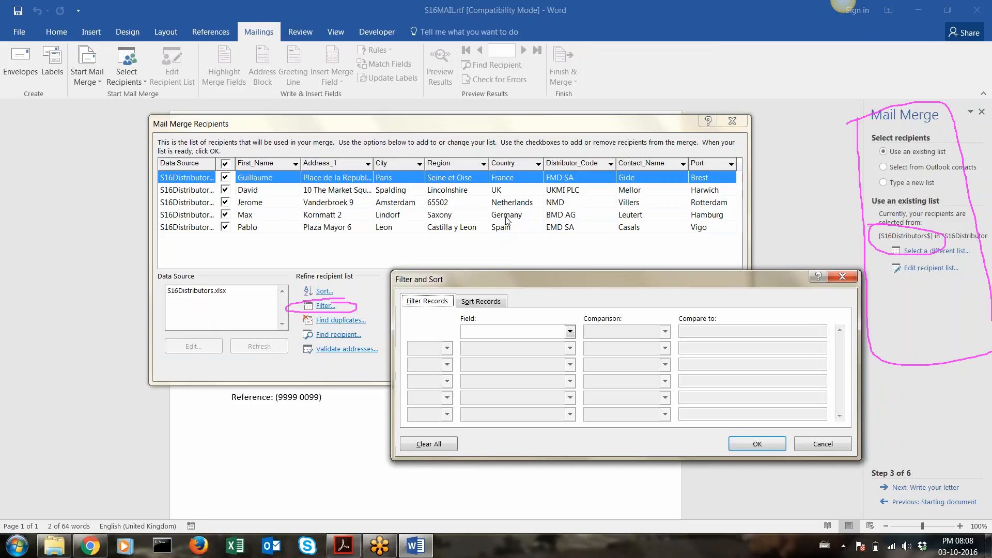
Add a Filter Records rule where Country is equal to spain
{"action": "left_click", "coordinate": [570, 331]}
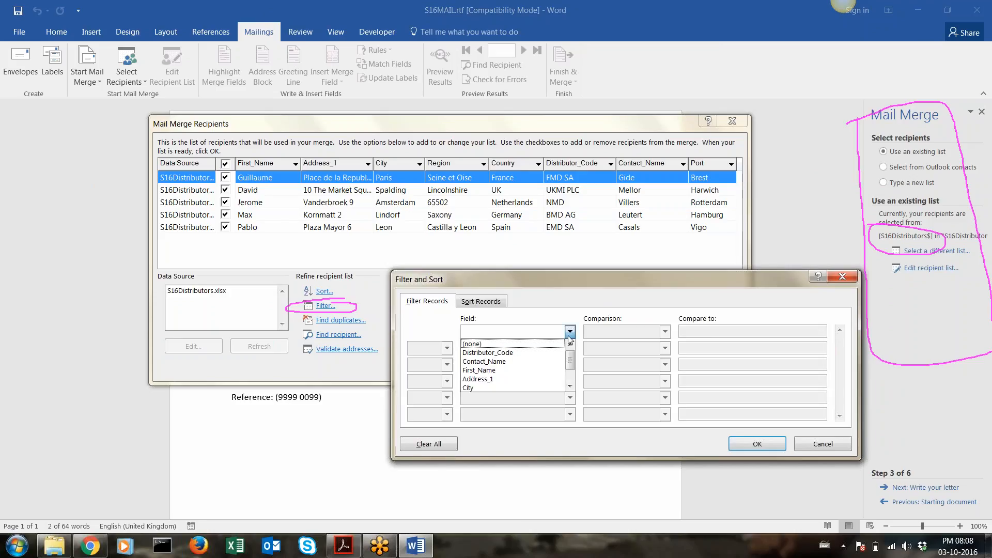
{"action": "scroll", "coordinate": [521, 371], "scroll_direction": "down", "scroll_amount": 1}
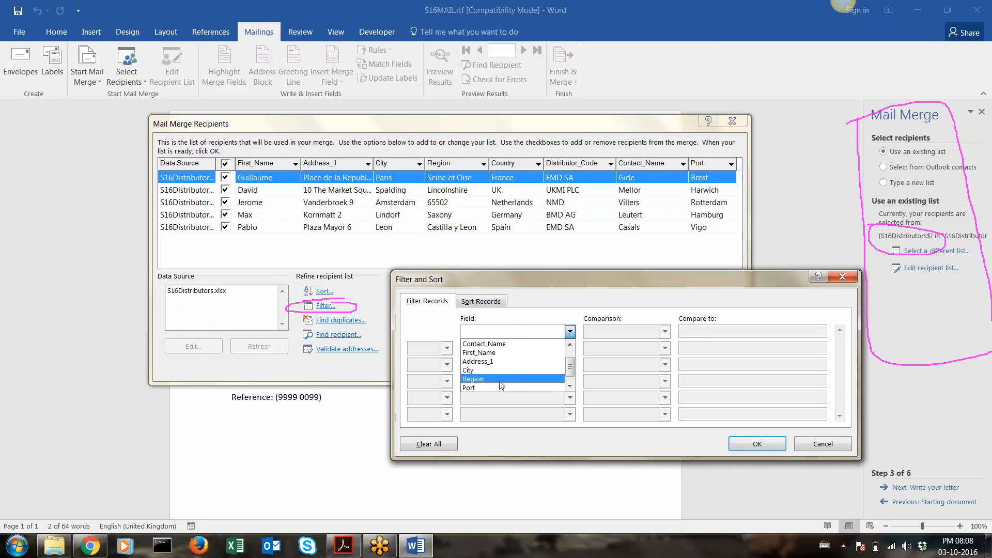
{"action": "scroll", "coordinate": [497, 369], "scroll_direction": "down", "scroll_amount": 1}
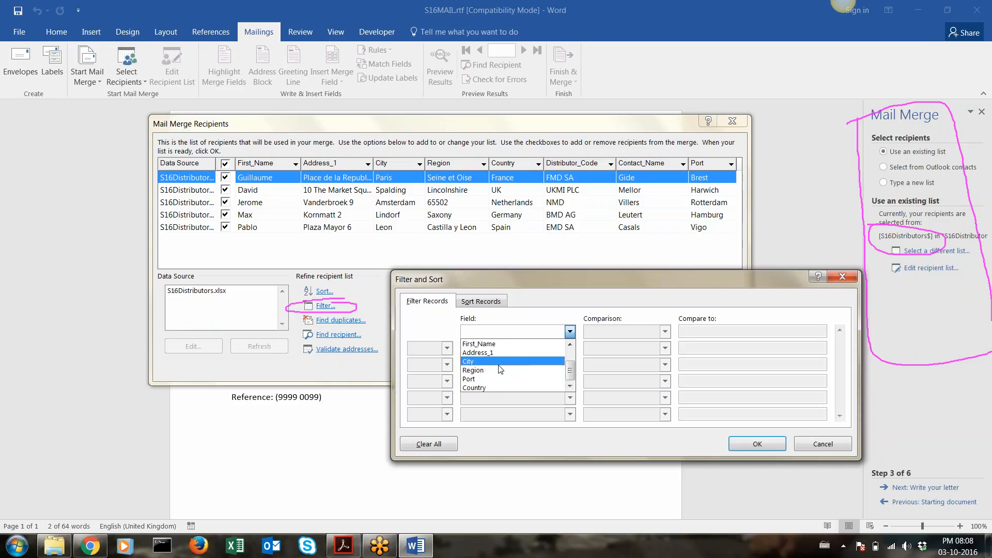
{"action": "left_click", "coordinate": [494, 388]}
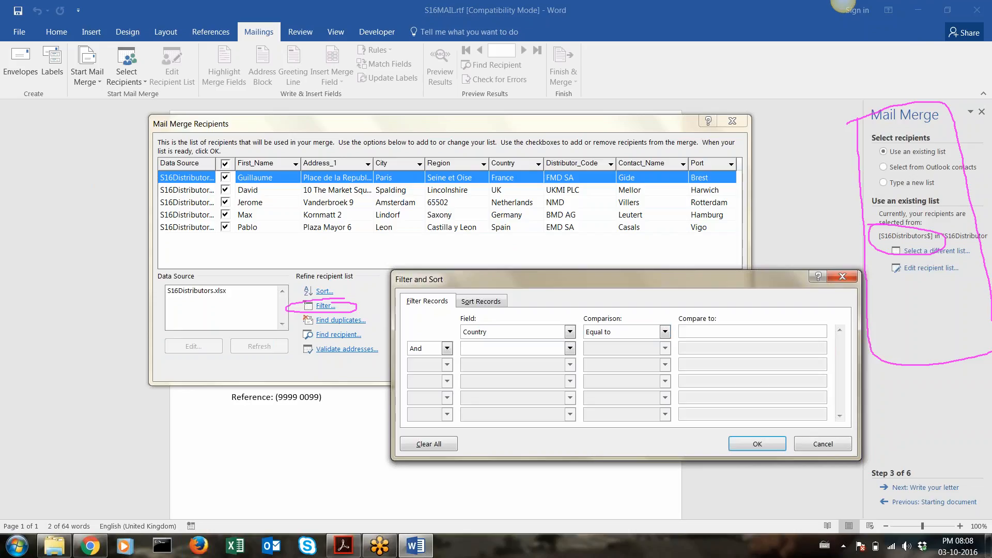
{"action": "type", "text": "spain"}
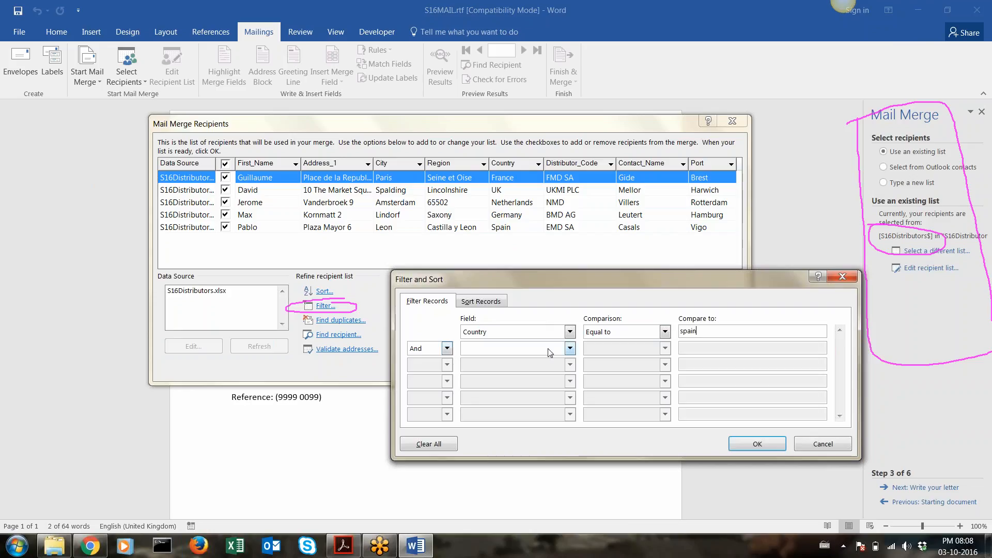
Add a second rule, Country equal to germany, and combine the two rules with Or
{"action": "left_click", "coordinate": [569, 348]}
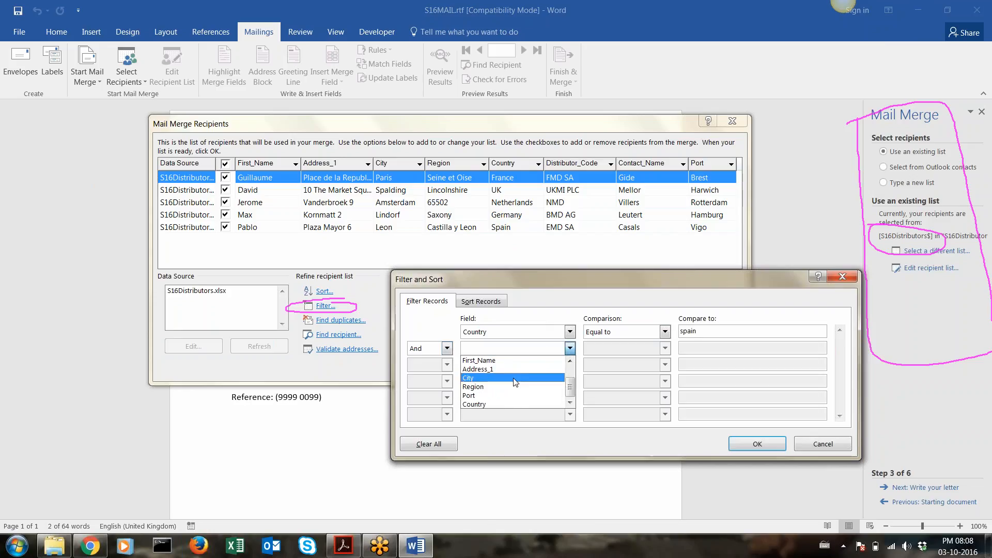
{"action": "left_click", "coordinate": [491, 404]}
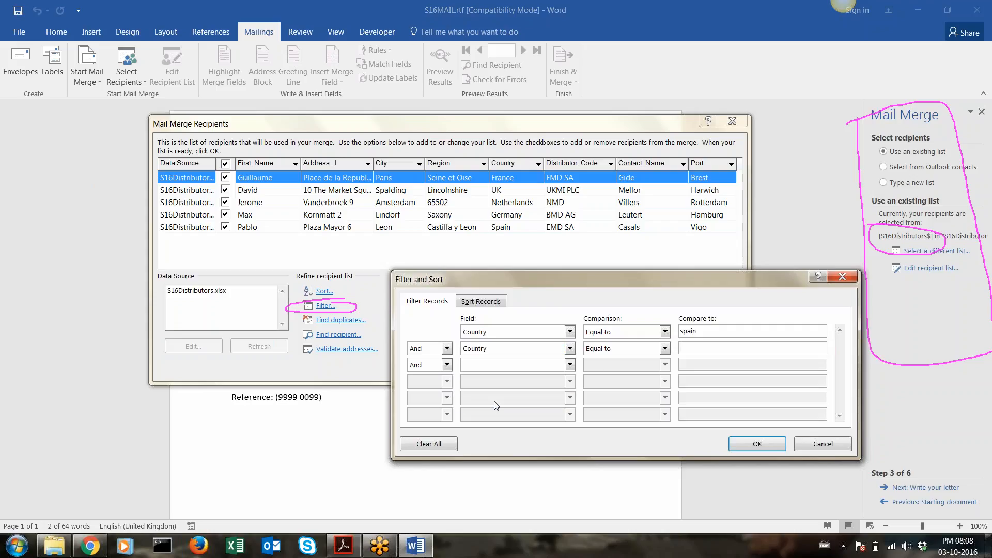
{"action": "left_click", "coordinate": [718, 344]}
{"action": "type", "text": "germany"}
{"action": "left_click", "coordinate": [447, 349]}
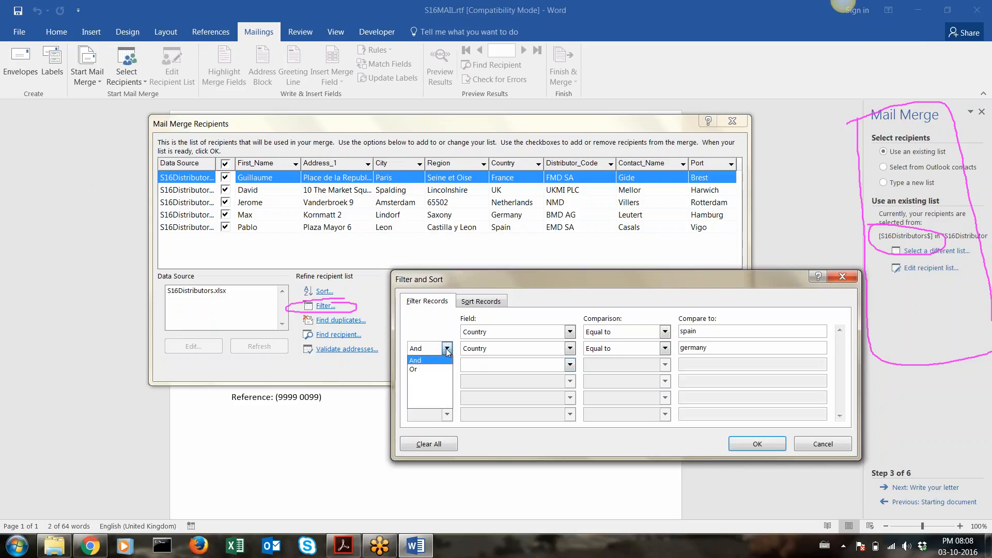
{"action": "left_click", "coordinate": [438, 369]}
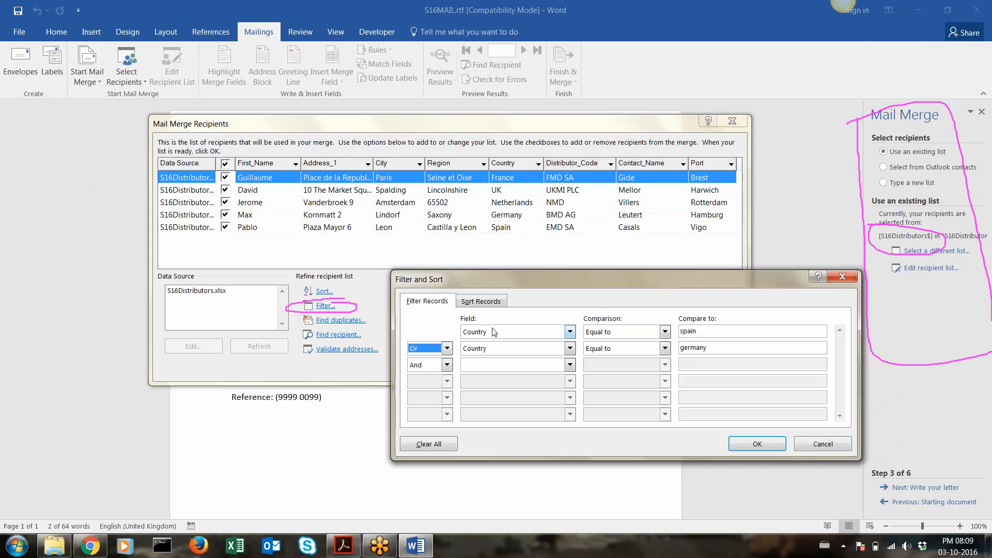
{"action": "left_click", "coordinate": [766, 37]}
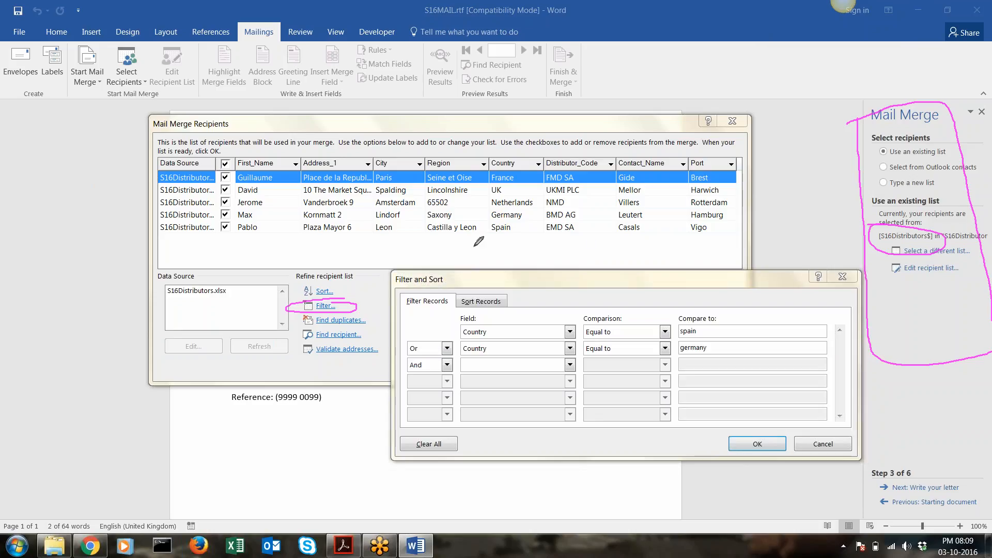
{"action": "mouse_move", "coordinate": [139, 94]}
{"action": "left_mouse_down"}
{"action": "mouse_move", "coordinate": [122, 339]}
{"action": "mouse_move", "coordinate": [209, 445]}
{"action": "mouse_move", "coordinate": [365, 493]}
{"action": "mouse_move", "coordinate": [834, 494]}
{"action": "mouse_move", "coordinate": [961, 365]}
{"action": "mouse_move", "coordinate": [870, 94]}
{"action": "mouse_move", "coordinate": [553, 46]}
{"action": "mouse_move", "coordinate": [135, 85]}
{"action": "mouse_move", "coordinate": [133, 97]}
{"action": "left_mouse_up"}
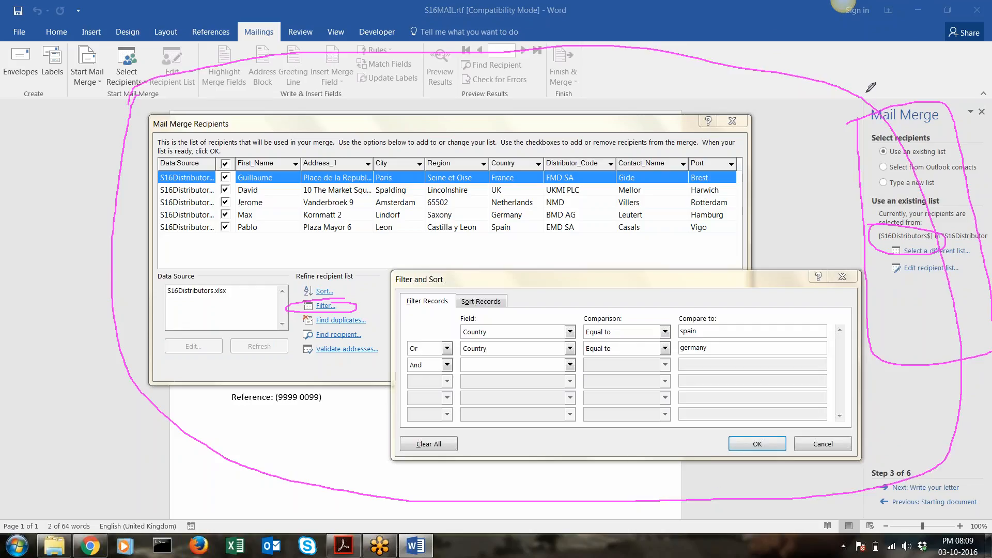
{"action": "left_click", "coordinate": [826, 36]}
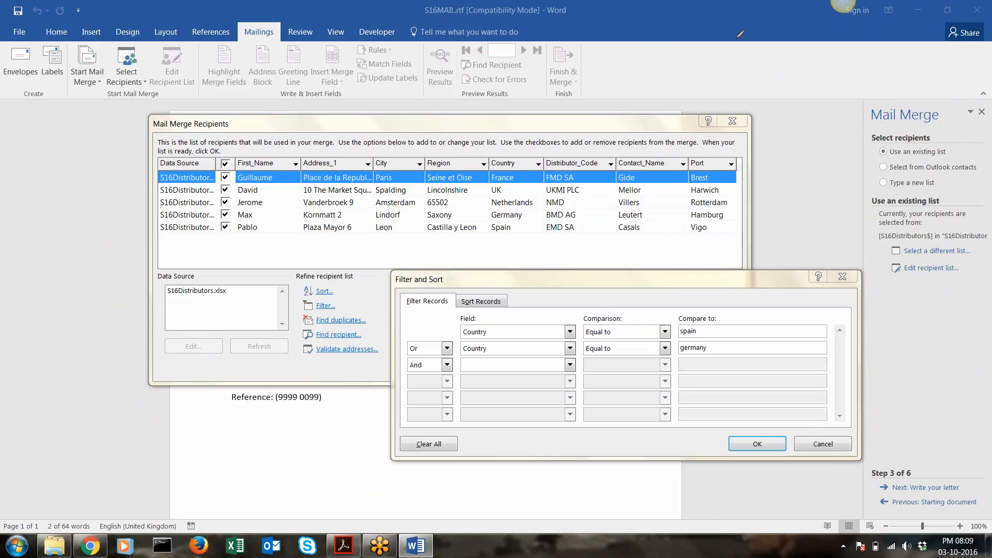
Create a new Word document named evidence.docx in the Mail Merge folder
{"action": "left_click", "coordinate": [17, 546]}
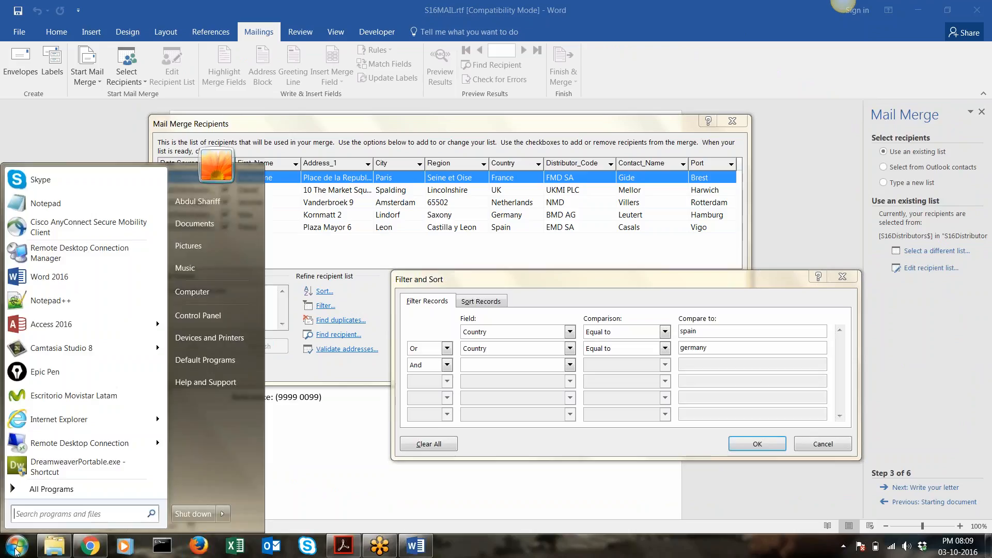
{"action": "left_click", "coordinate": [46, 372]}
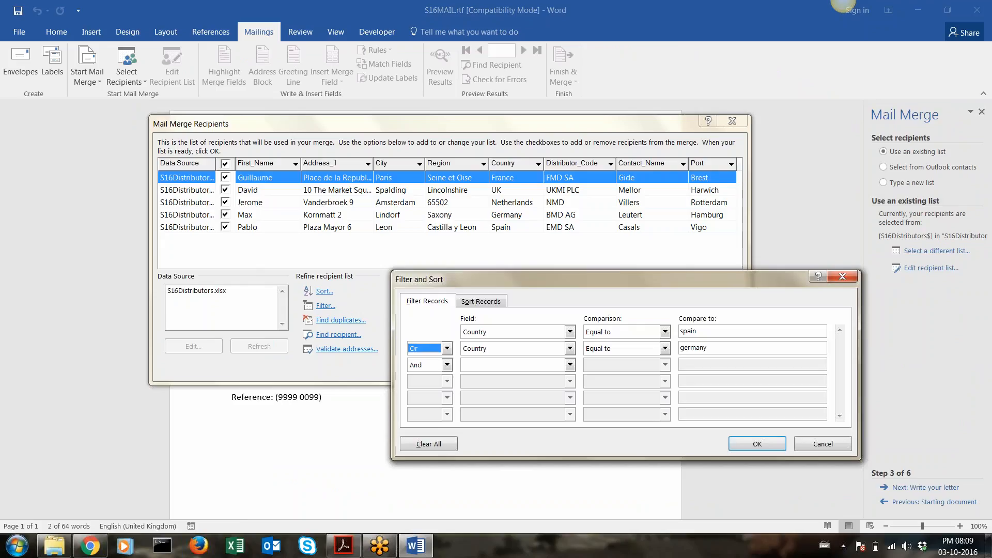
{"action": "left_click", "coordinate": [54, 546]}
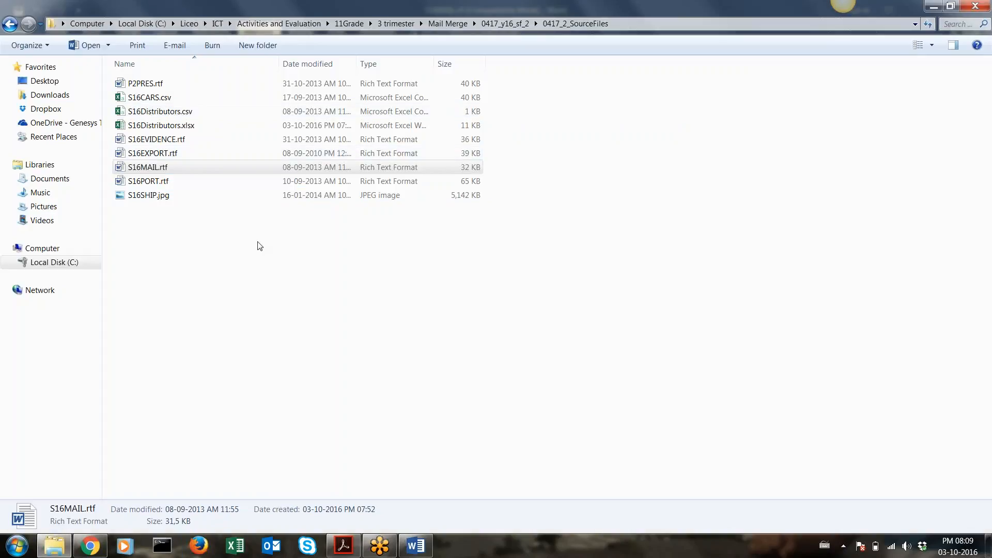
{"action": "left_click", "coordinate": [440, 27]}
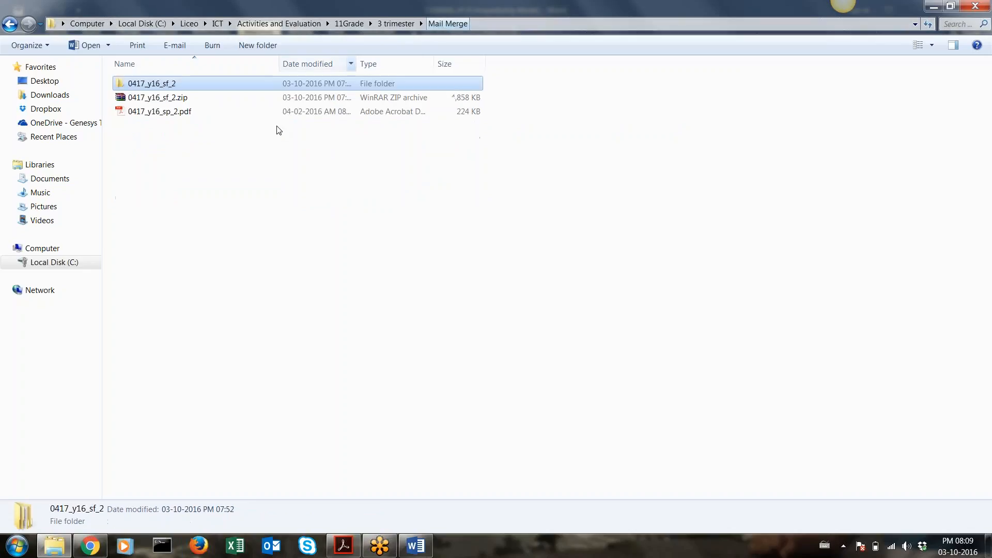
{"action": "right_click", "coordinate": [205, 180]}
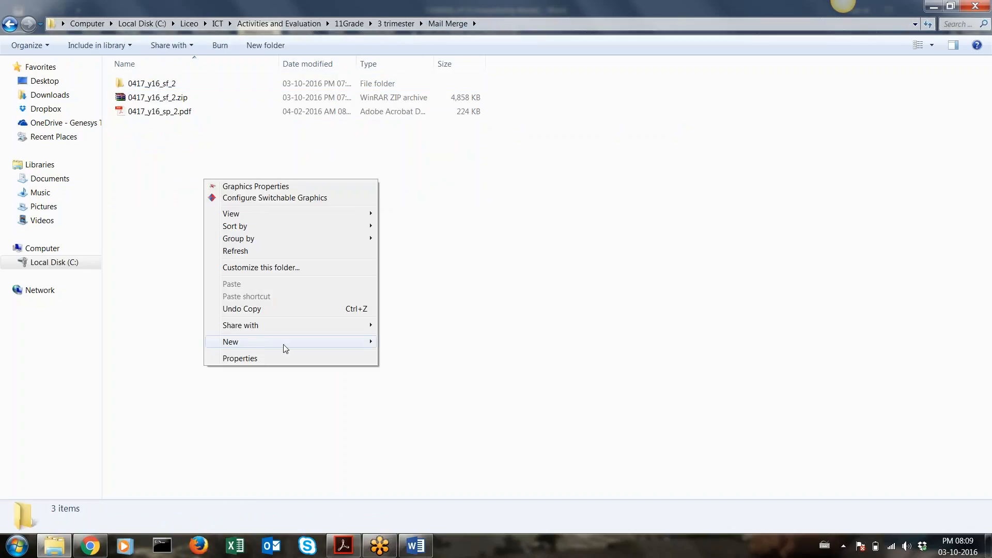
{"action": "mouse_move", "coordinate": [283, 345]}
{"action": "left_click", "coordinate": [413, 400]}
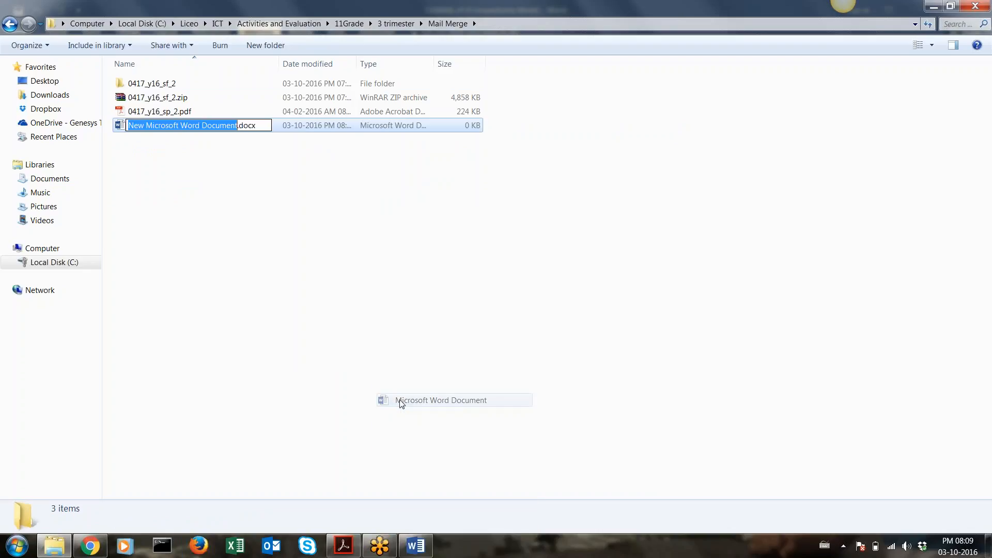
{"action": "type", "text": "evidence"}
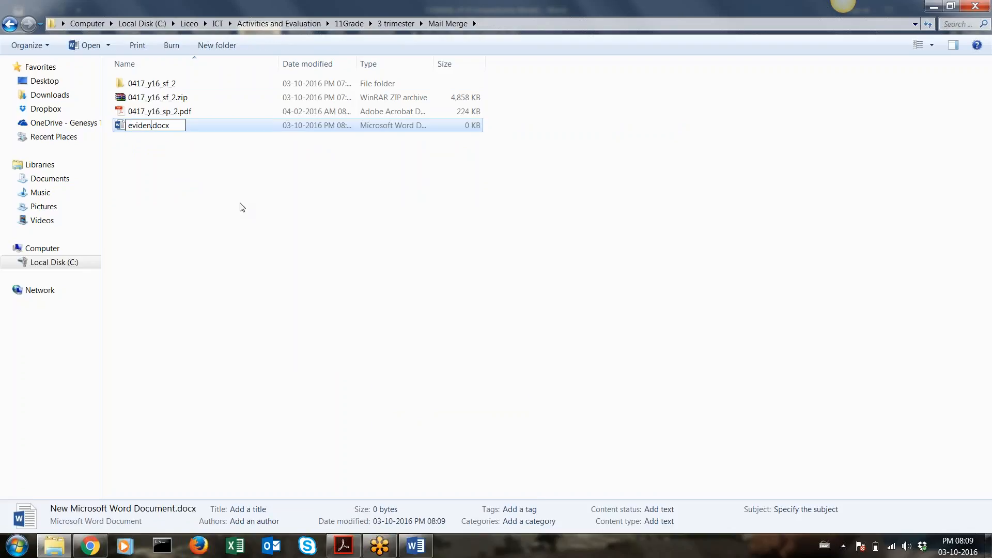
{"action": "key", "text": "Return"}
{"action": "key", "text": "Return"}
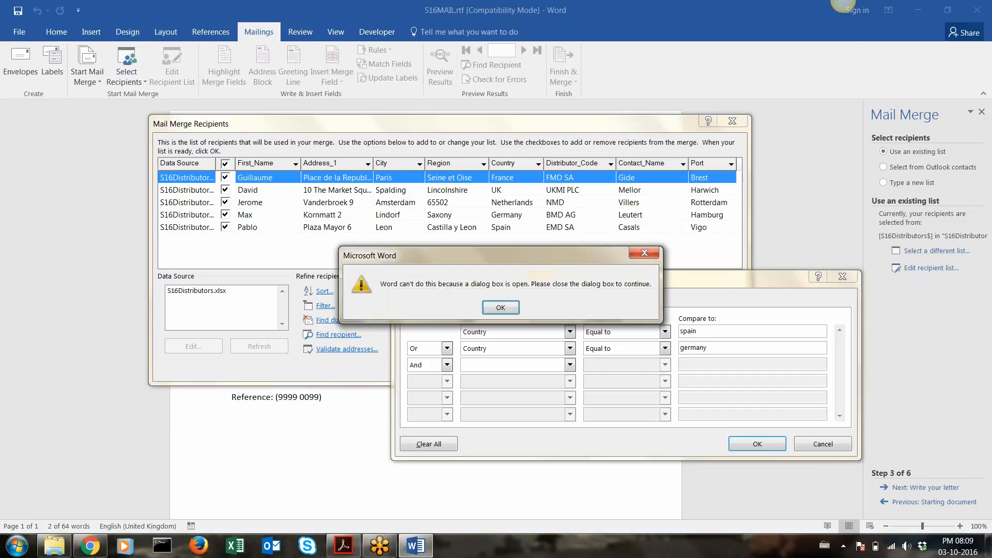
Dismiss Word's dialog-is-open warning and try opening evidence.docx
{"action": "left_click", "coordinate": [497, 308]}
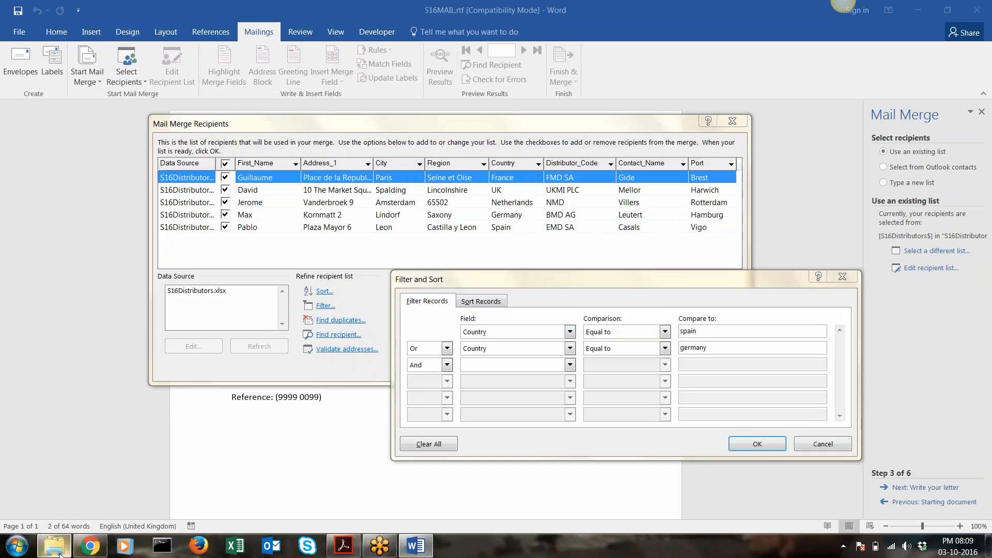
{"action": "left_click", "coordinate": [57, 547]}
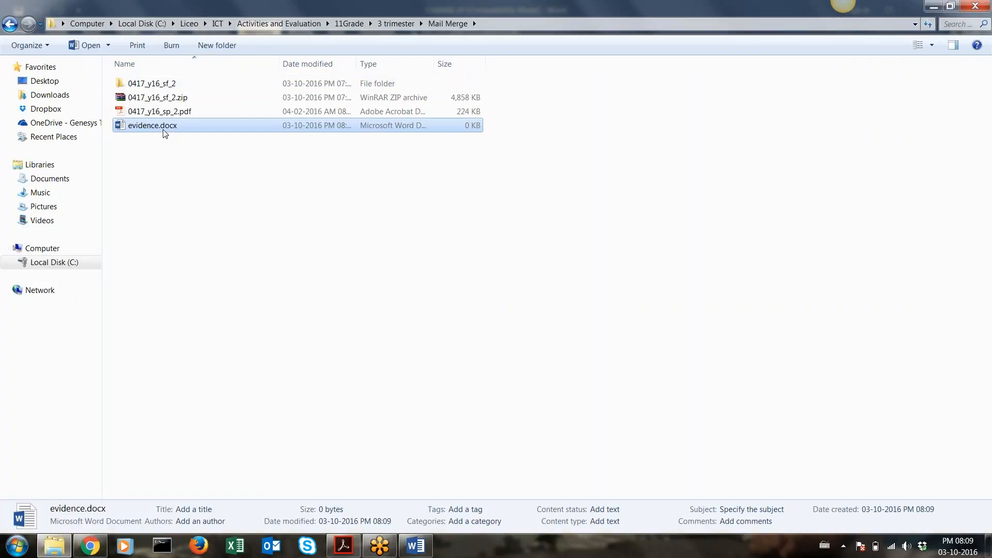
{"action": "double_click", "coordinate": [163, 129]}
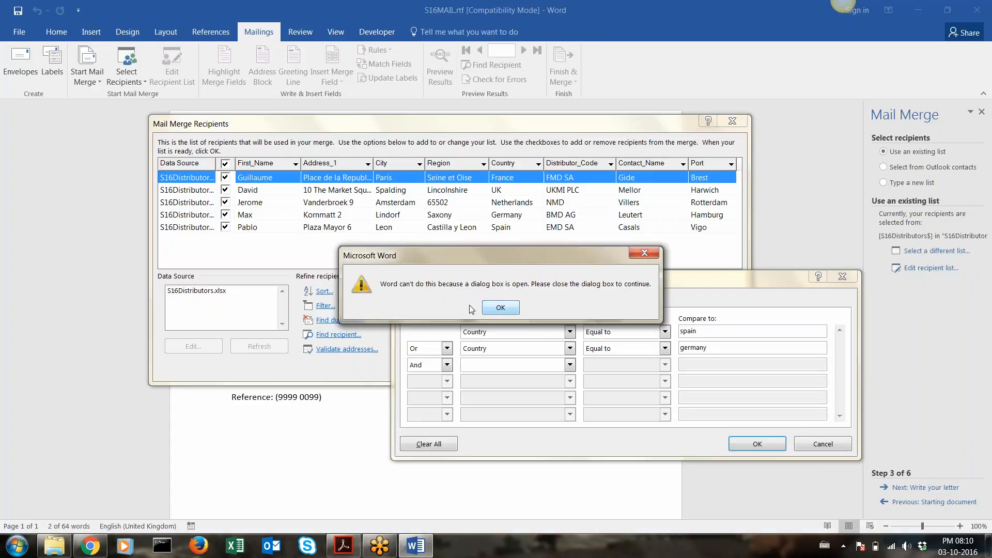
Apply the Spain-or-Germany filter and confirm the Mail Merge Recipients list, dismissing the open-dialog warnings
{"action": "left_click", "coordinate": [499, 307]}
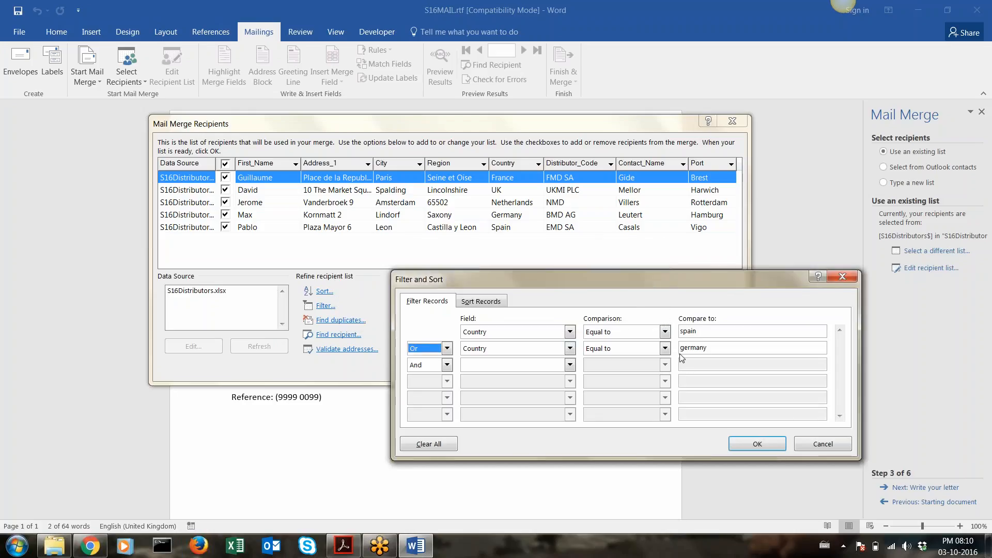
{"action": "left_click", "coordinate": [755, 444]}
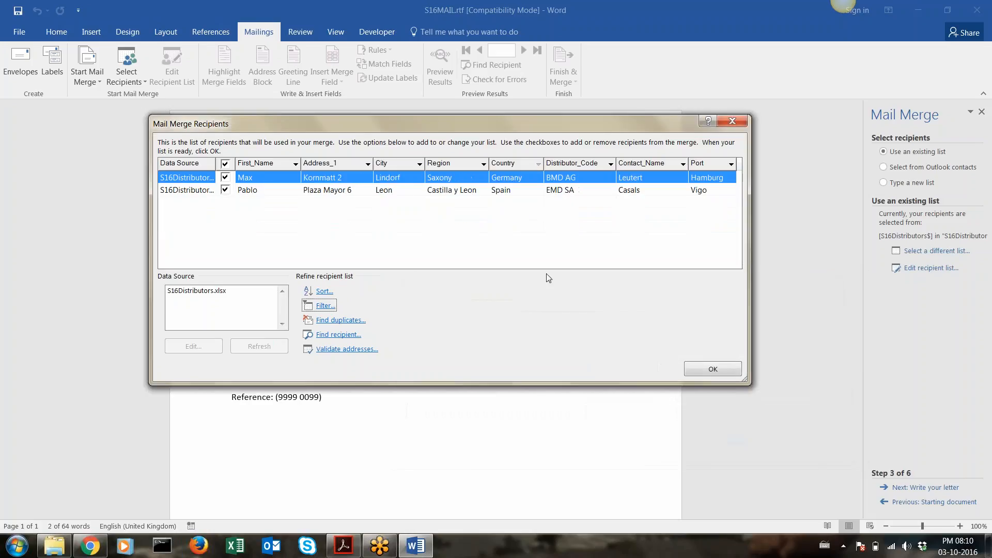
{"action": "left_click", "coordinate": [54, 546]}
{"action": "double_click", "coordinate": [185, 125]}
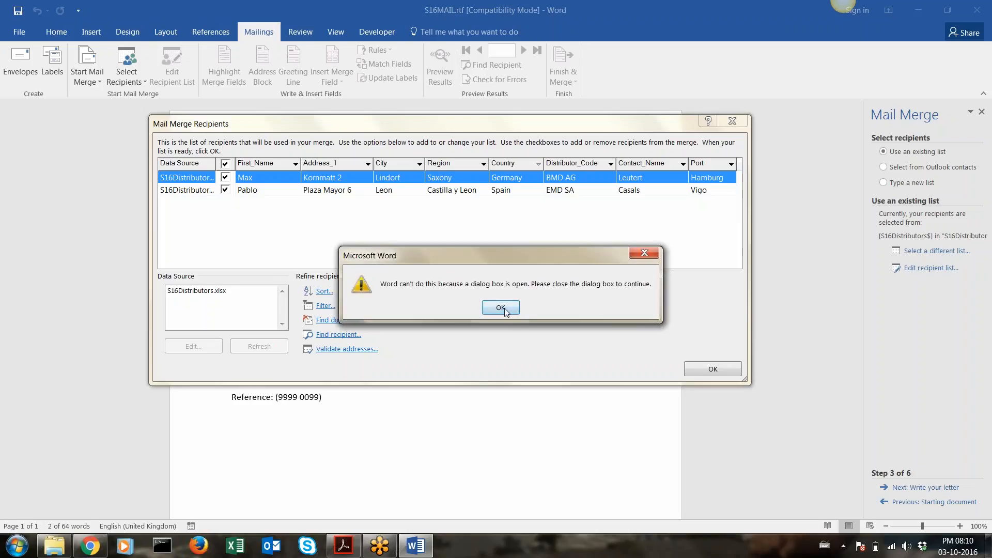
{"action": "left_click", "coordinate": [502, 307]}
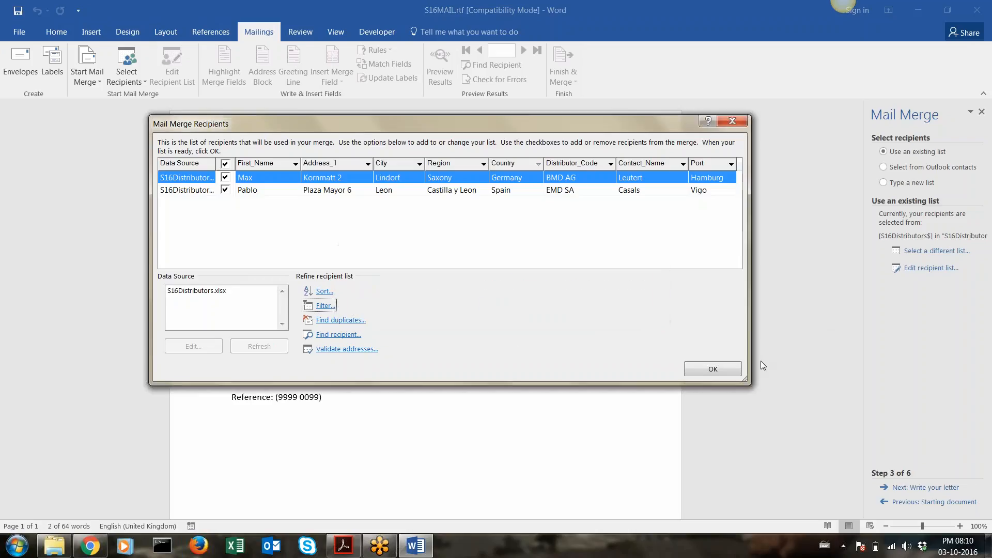
{"action": "left_click", "coordinate": [714, 370]}
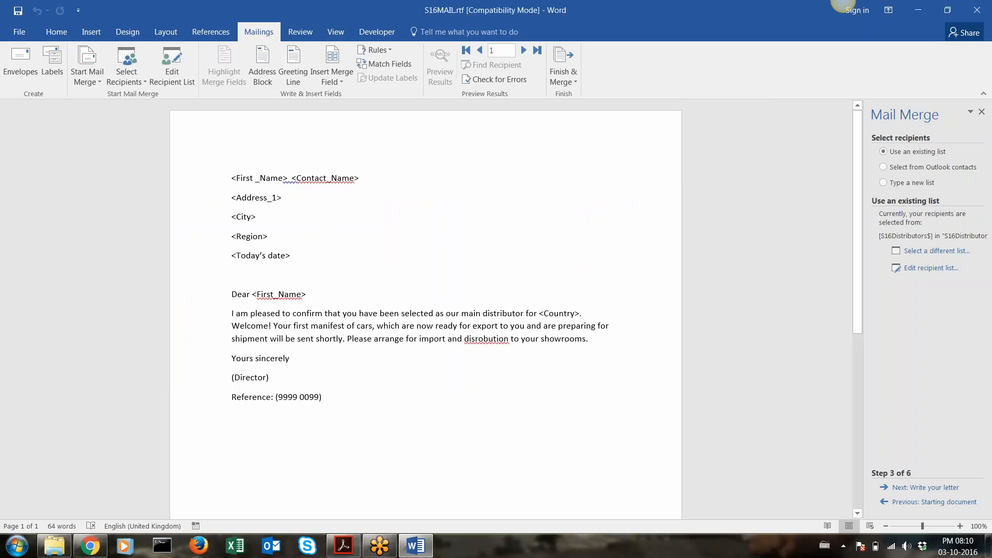
{"action": "left_click", "coordinate": [55, 545]}
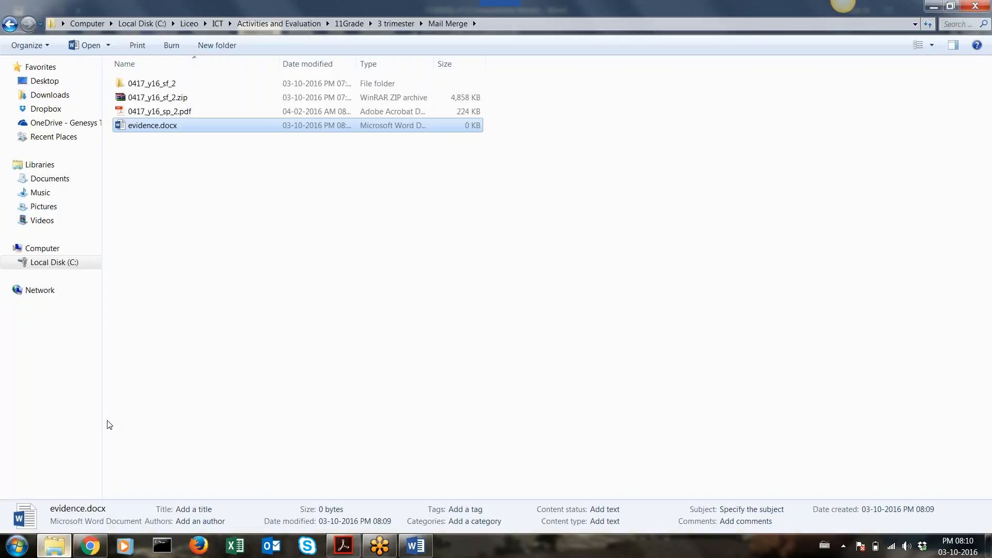
Paste the filter-settings screenshot into evidence.docx, then close it, saving the changes
{"action": "double_click", "coordinate": [175, 127]}
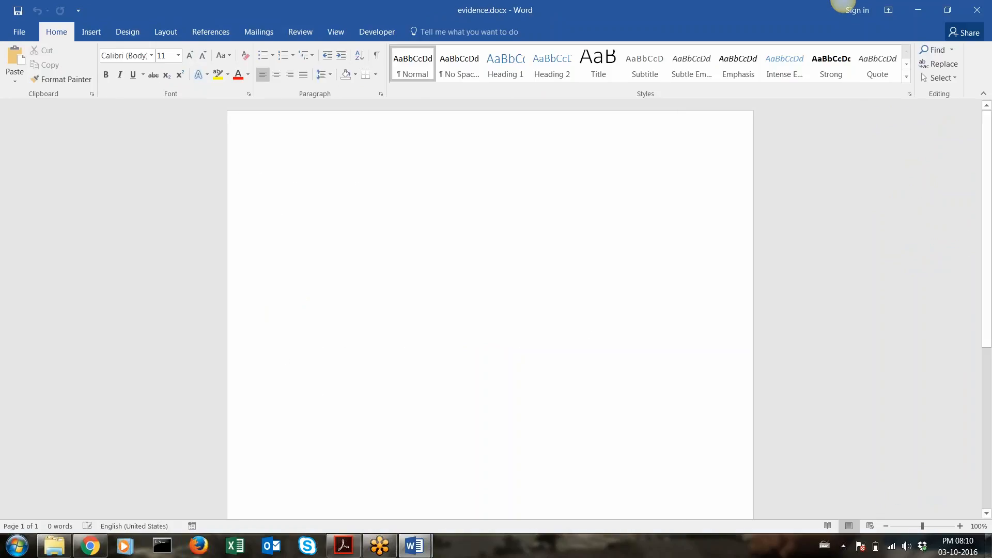
{"action": "key", "text": "ctrl+v"}
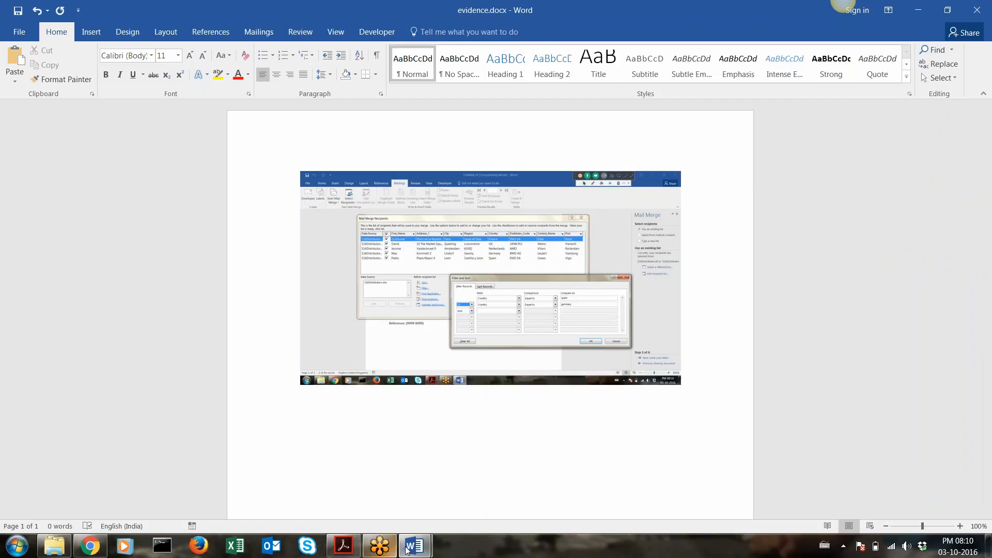
{"action": "left_click", "coordinate": [988, 4]}
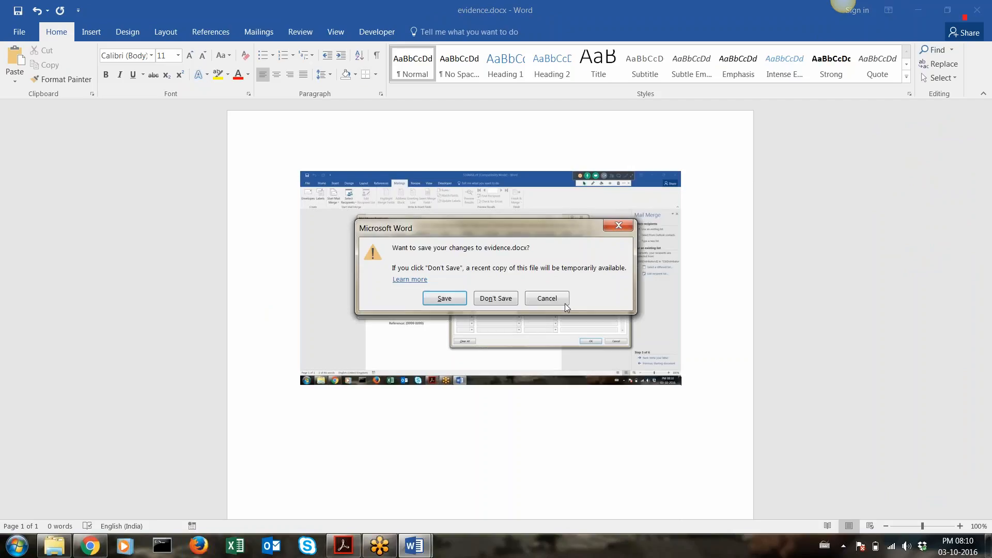
{"action": "left_click", "coordinate": [449, 297]}
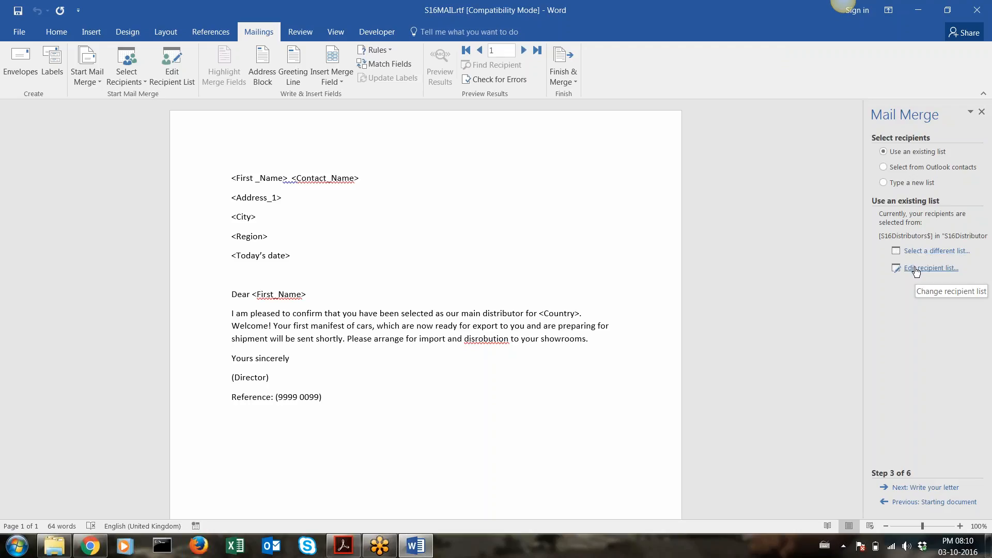
{"action": "left_click", "coordinate": [916, 268]}
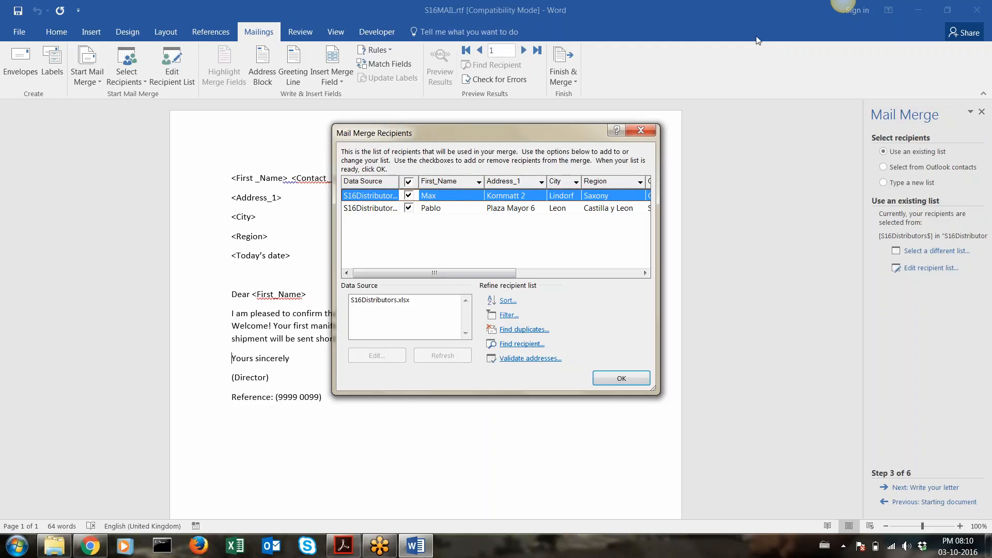
{"action": "key", "text": "ctrl+2"}
{"action": "mouse_move", "coordinate": [898, 257]}
{"action": "left_mouse_down"}
{"action": "mouse_move", "coordinate": [887, 284]}
{"action": "mouse_move", "coordinate": [928, 292]}
{"action": "mouse_move", "coordinate": [971, 264]}
{"action": "mouse_move", "coordinate": [899, 257]}
{"action": "left_mouse_up"}
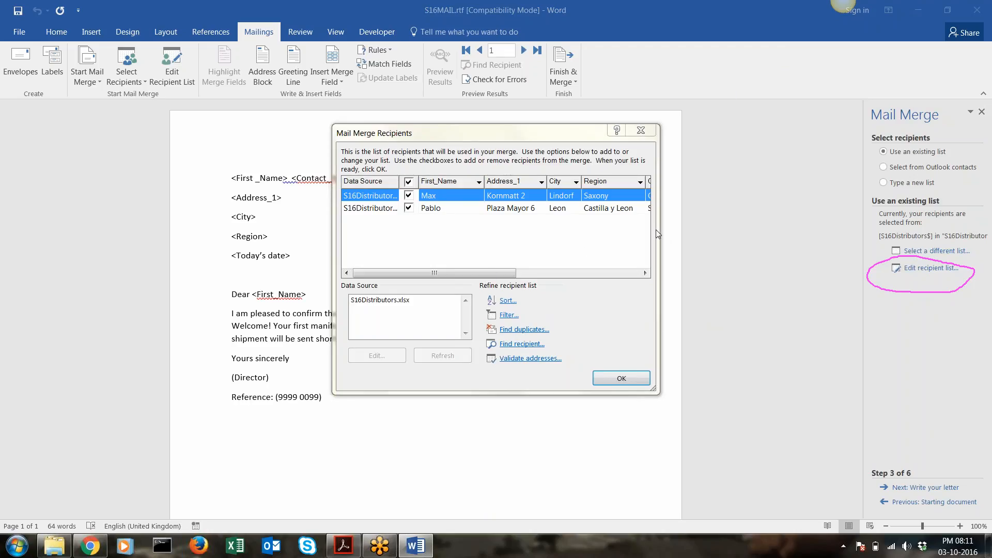
{"action": "left_click_drag", "start_coordinate": [656, 229], "coordinate": [814, 229]}
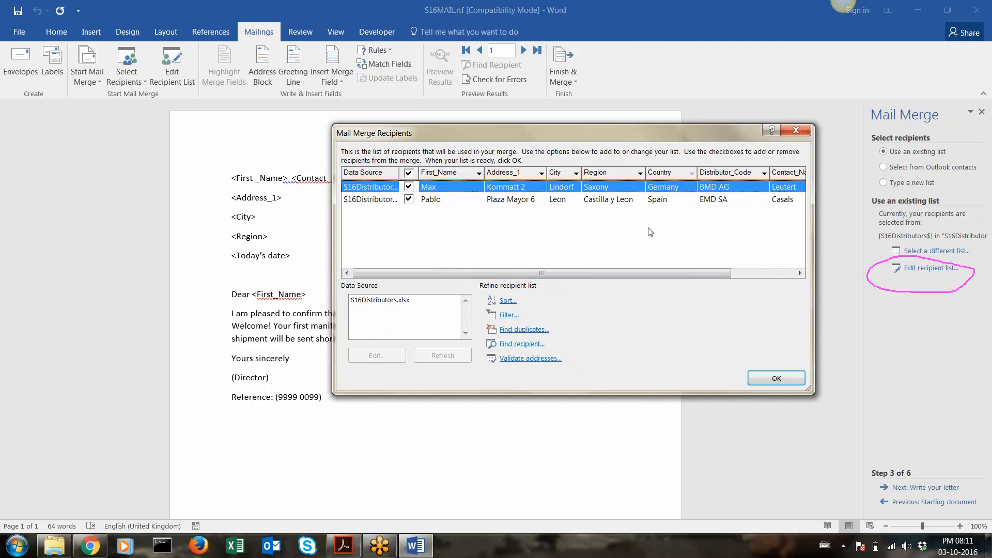
{"action": "left_click", "coordinate": [767, 376]}
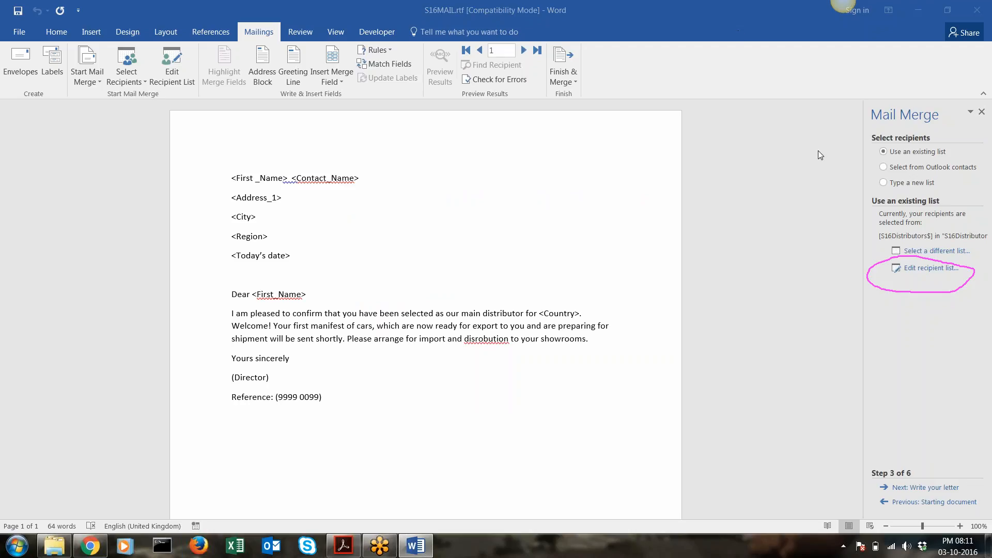
{"action": "mouse_move", "coordinate": [899, 467]}
{"action": "left_mouse_down"}
{"action": "mouse_move", "coordinate": [864, 478]}
{"action": "mouse_move", "coordinate": [917, 505]}
{"action": "mouse_move", "coordinate": [968, 489]}
{"action": "mouse_move", "coordinate": [895, 468]}
{"action": "left_mouse_up"}
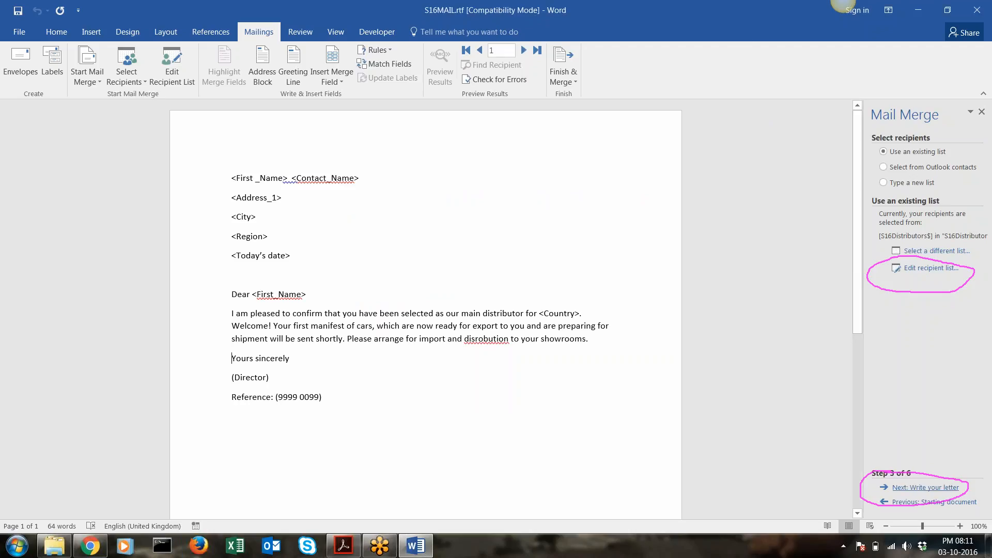
Advance the wizard to step 4, Write your letter, and select the <First_Name> placeholder
{"action": "left_click", "coordinate": [909, 487]}
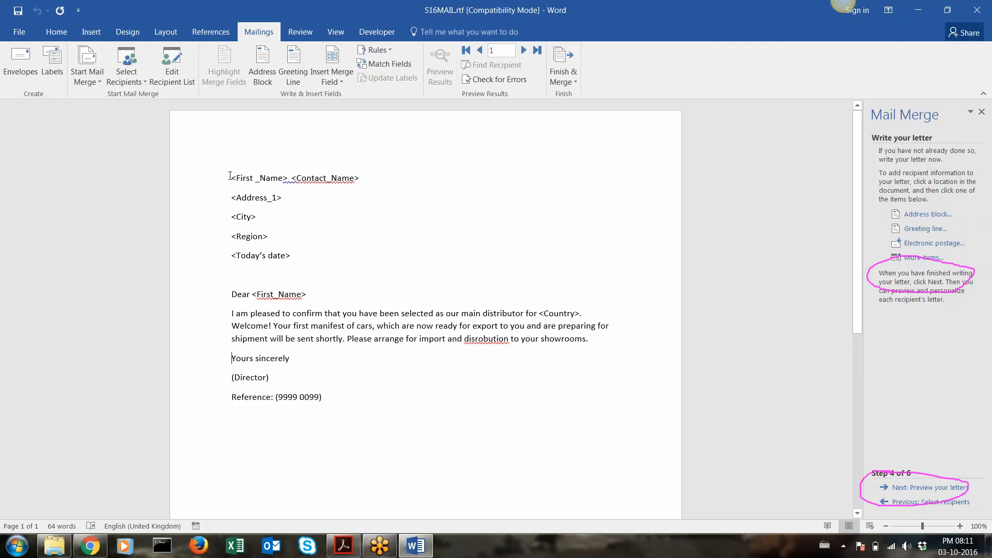
{"action": "left_click_drag", "start_coordinate": [231, 178], "coordinate": [287, 178]}
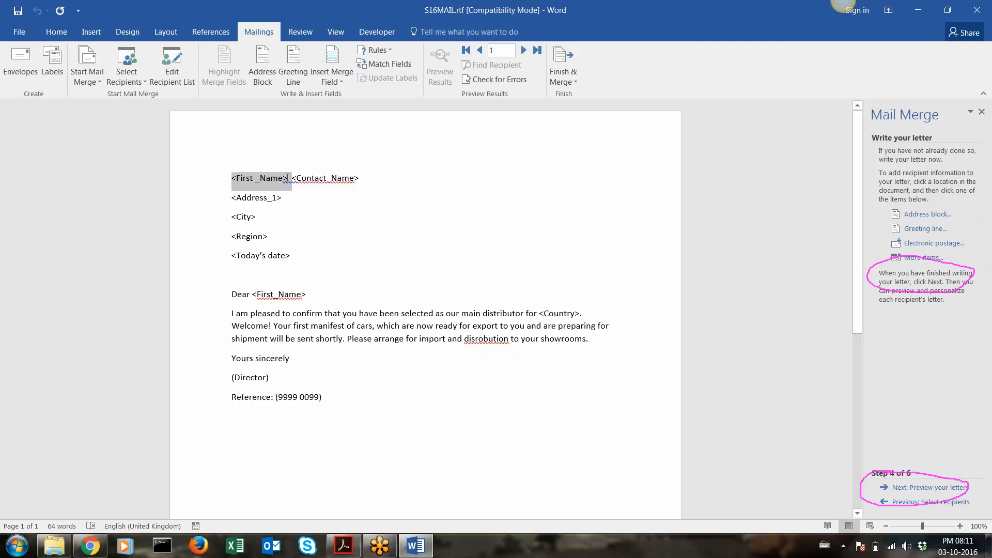
{"action": "left_click_drag", "start_coordinate": [288, 177], "coordinate": [286, 177]}
{"action": "left_click_drag", "start_coordinate": [287, 178], "coordinate": [287, 178]}
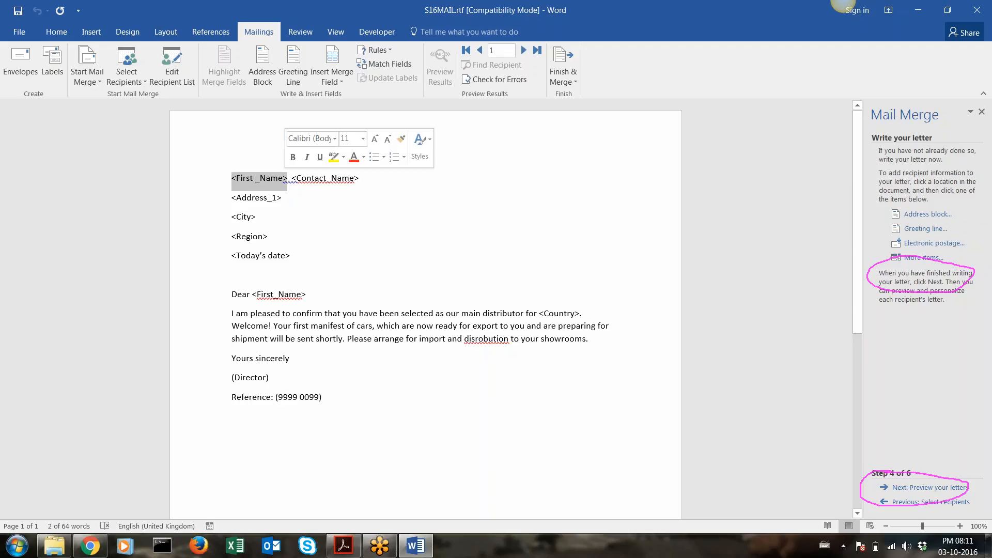
{"action": "left_click", "coordinate": [288, 179]}
{"action": "left_click_drag", "start_coordinate": [290, 179], "coordinate": [232, 175]}
{"action": "left_click", "coordinate": [317, 213]}
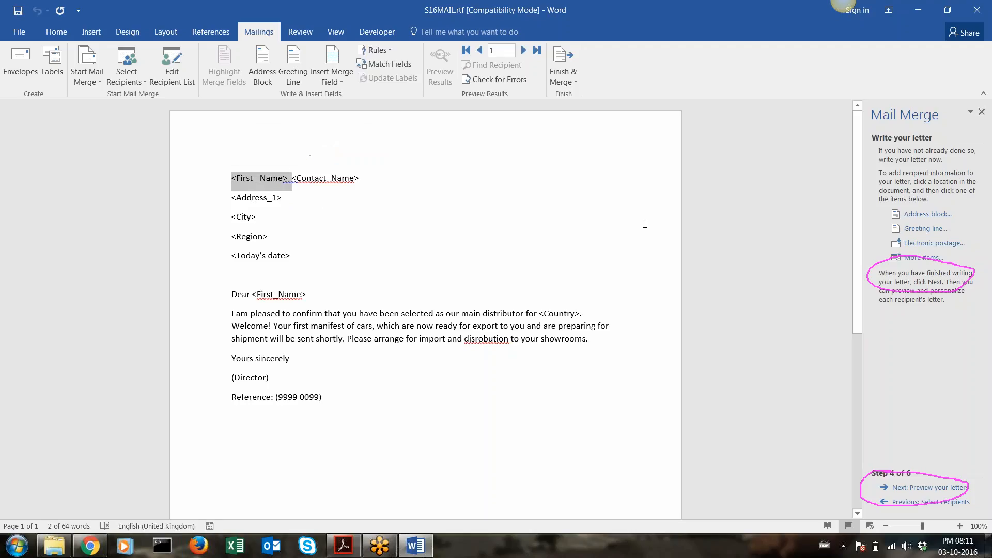
{"action": "left_click", "coordinate": [822, 30]}
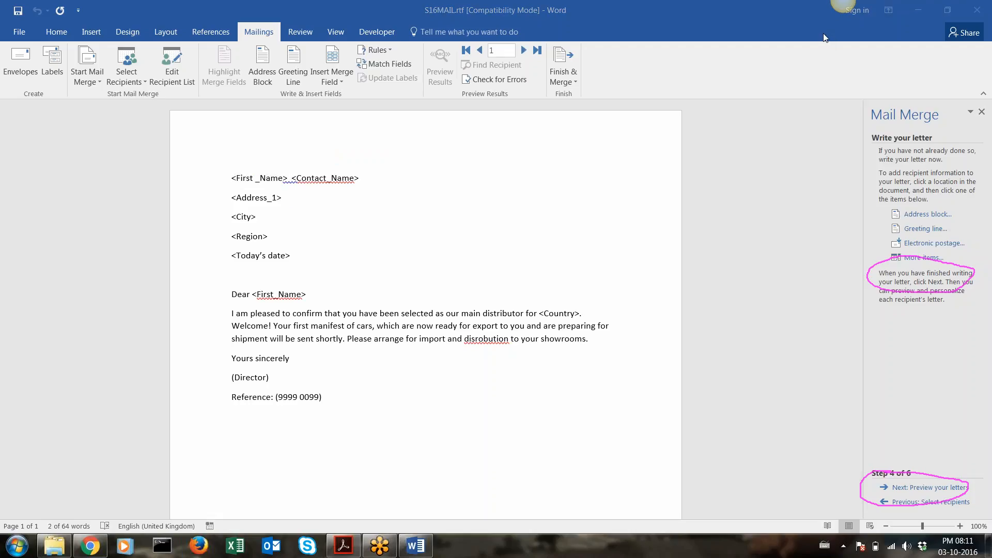
{"action": "left_click", "coordinate": [825, 36]}
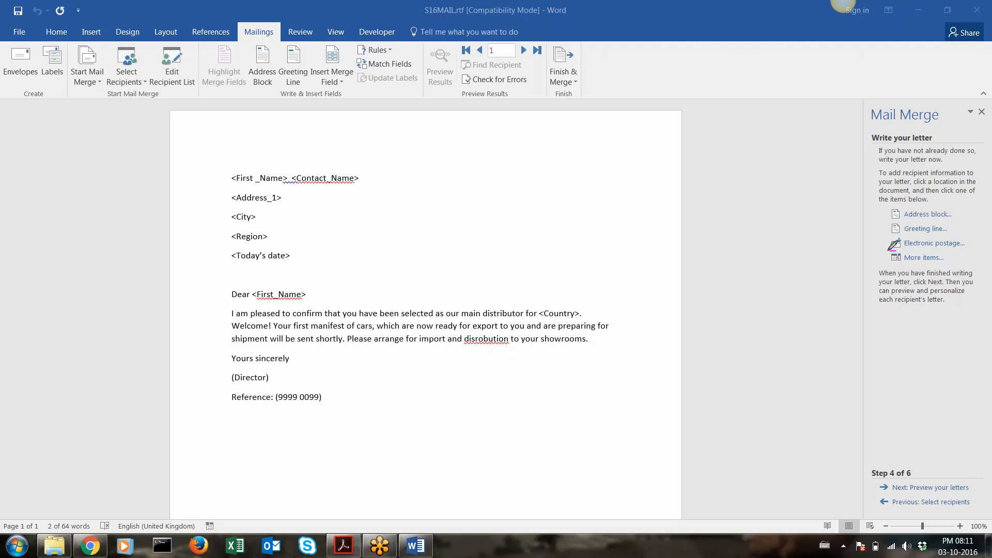
{"action": "mouse_move", "coordinate": [892, 252]}
{"action": "left_mouse_down"}
{"action": "mouse_move", "coordinate": [879, 258]}
{"action": "mouse_move", "coordinate": [955, 257]}
{"action": "mouse_move", "coordinate": [909, 249]}
{"action": "left_mouse_up"}
{"action": "left_click", "coordinate": [288, 180]}
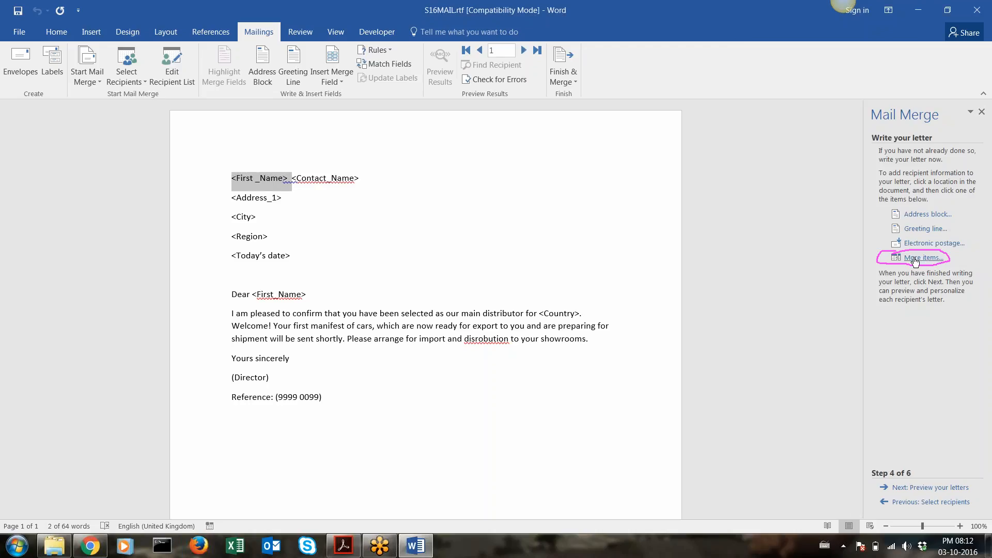
Replace the <First_Name> placeholder with a «First_Name» merge field
{"action": "left_click", "coordinate": [915, 258]}
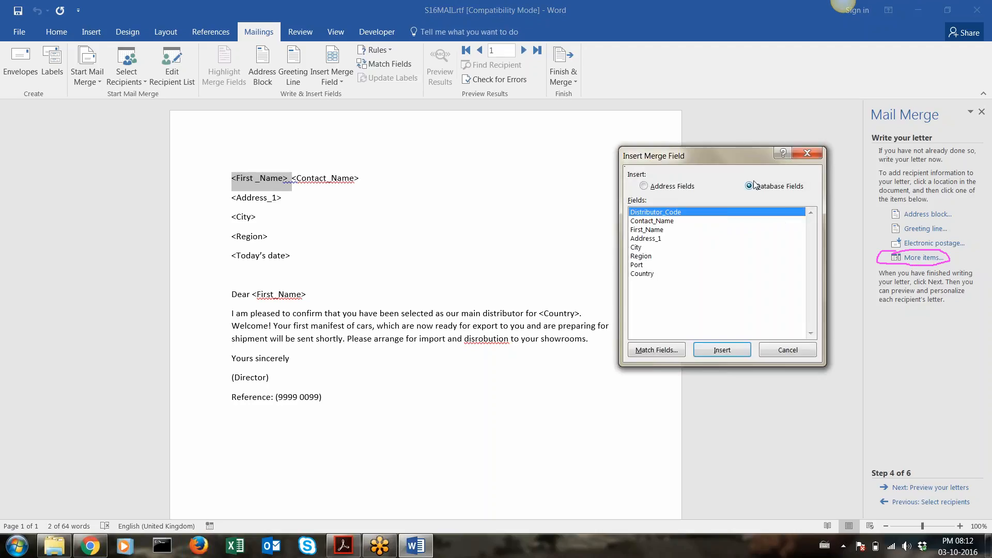
{"action": "left_click_drag", "start_coordinate": [751, 164], "coordinate": [782, 112]}
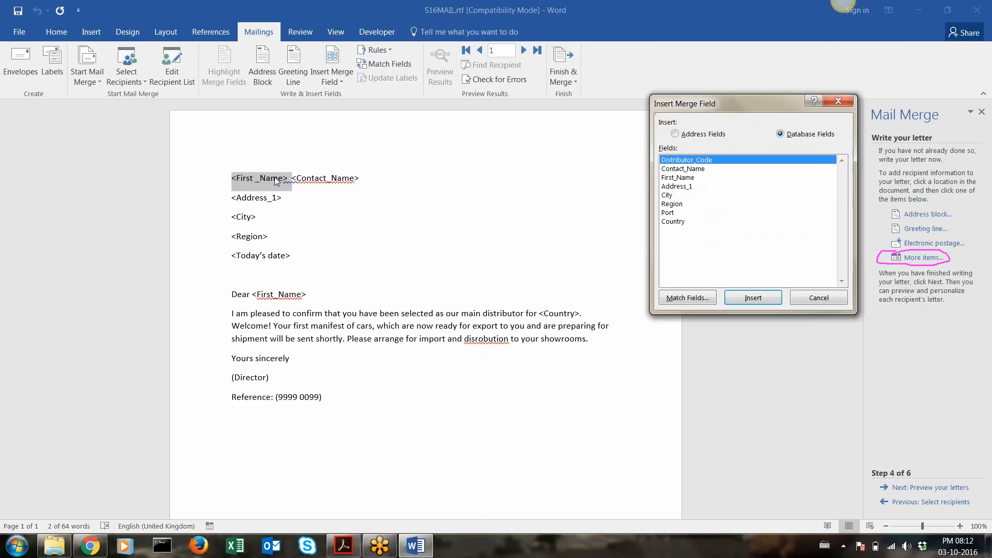
{"action": "left_click", "coordinate": [679, 178]}
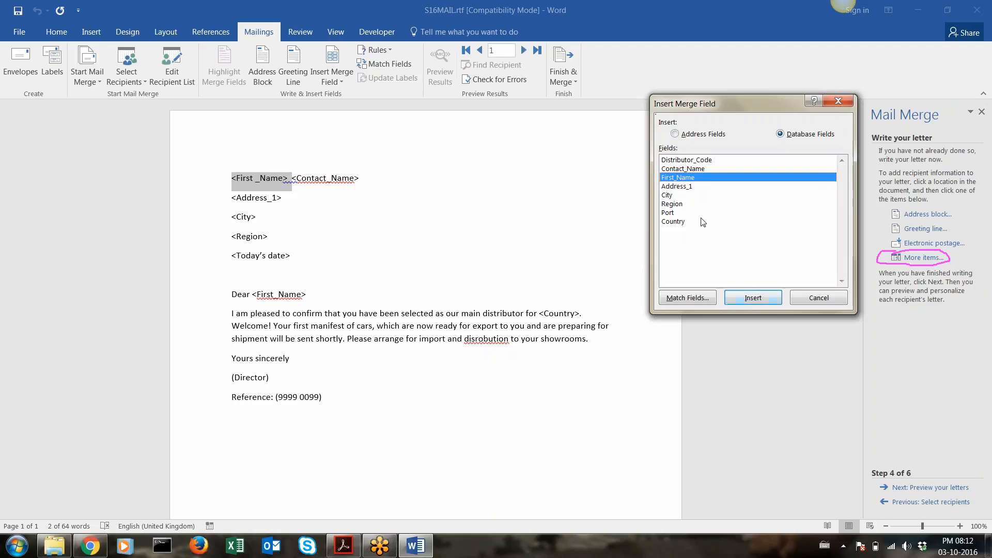
{"action": "left_click", "coordinate": [753, 298]}
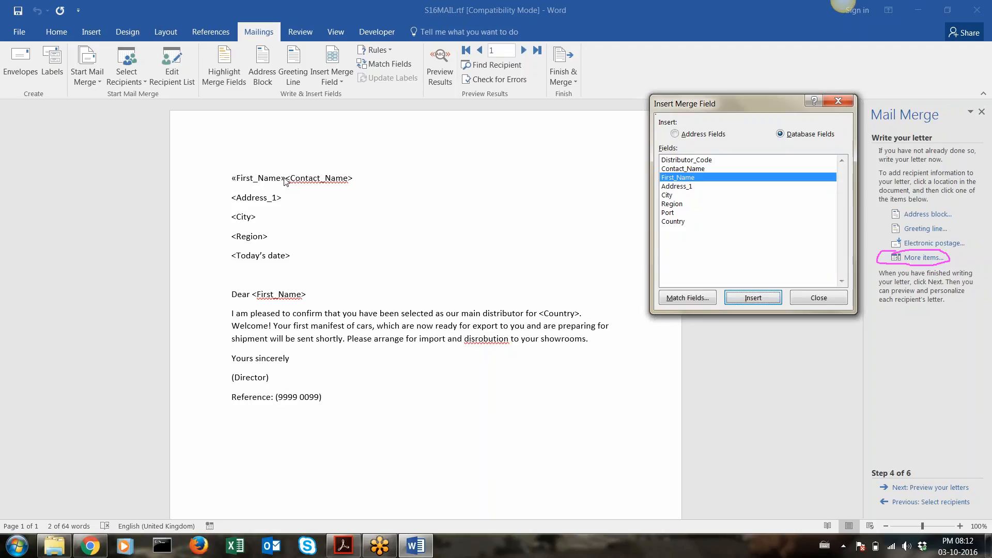
{"action": "left_click", "coordinate": [803, 300]}
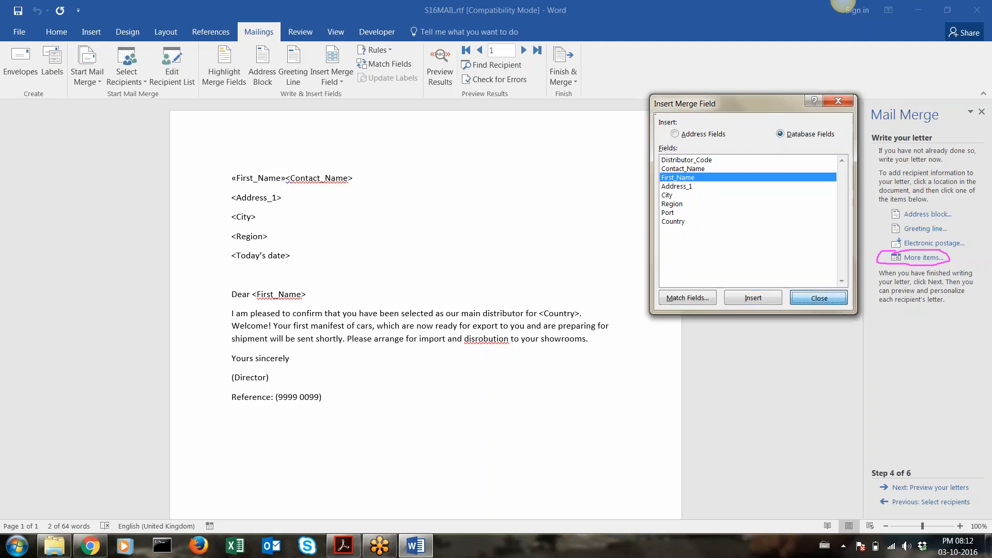
Add a space and replace the Contact_Name placeholder with a «Contact_Name» merge field
{"action": "left_click", "coordinate": [286, 177]}
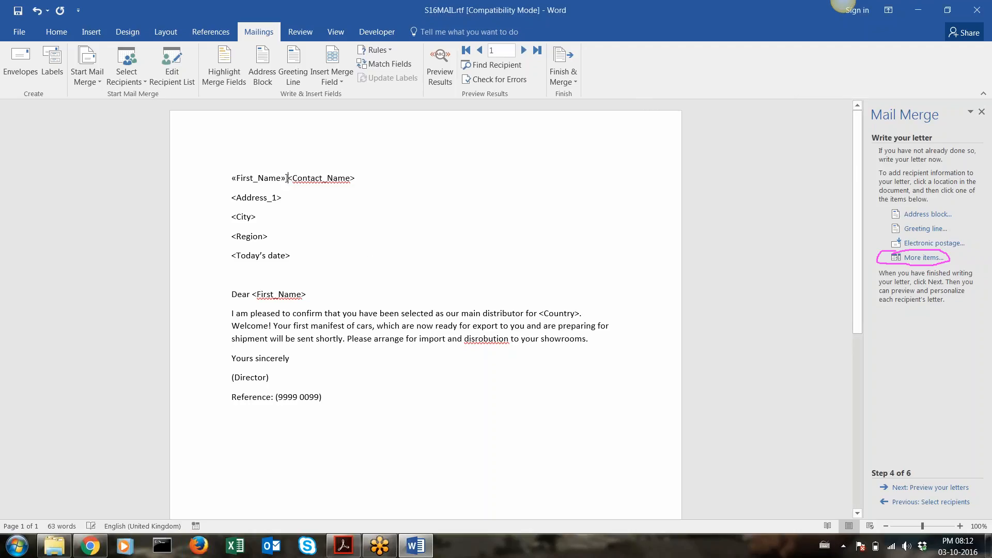
{"action": "left_click_drag", "start_coordinate": [289, 178], "coordinate": [357, 180]}
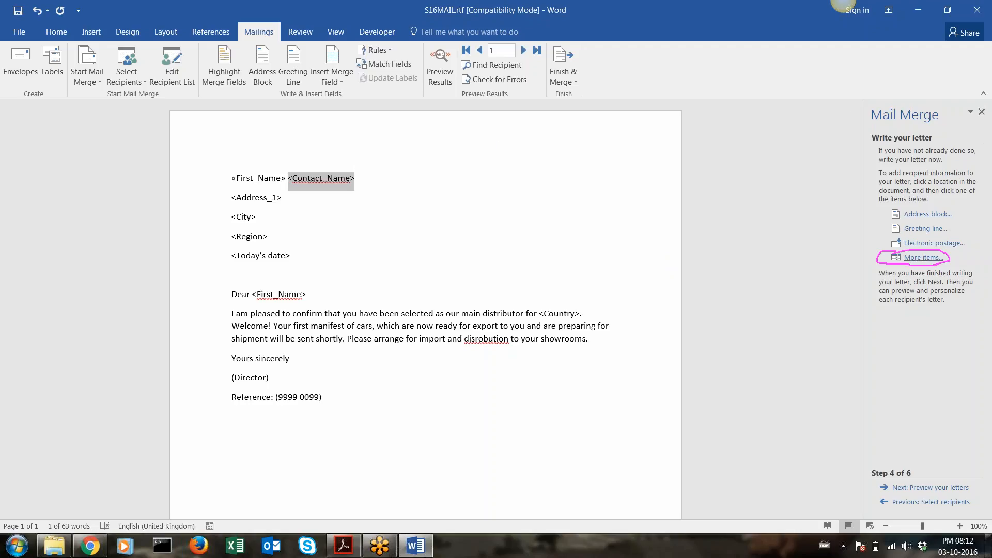
{"action": "left_click", "coordinate": [923, 257]}
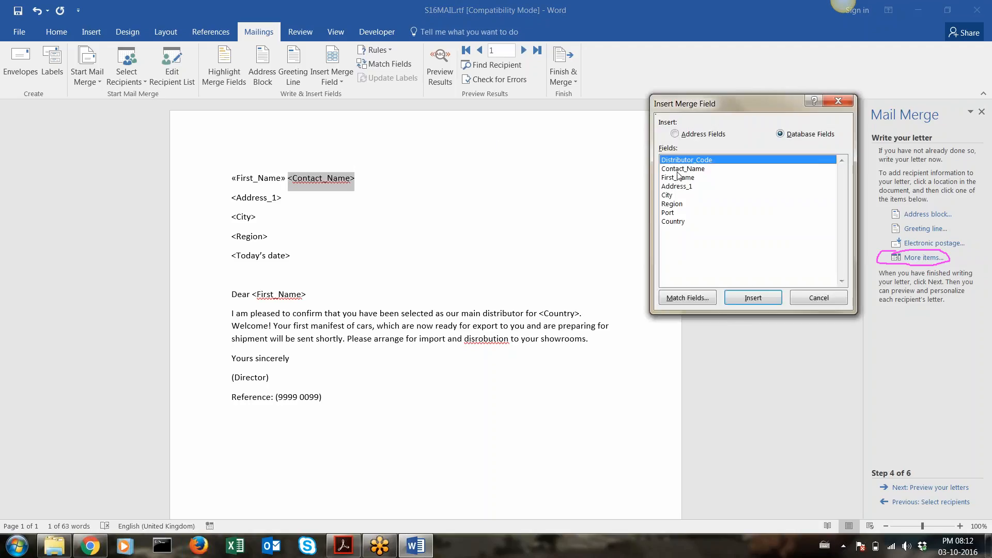
{"action": "left_click", "coordinate": [678, 169]}
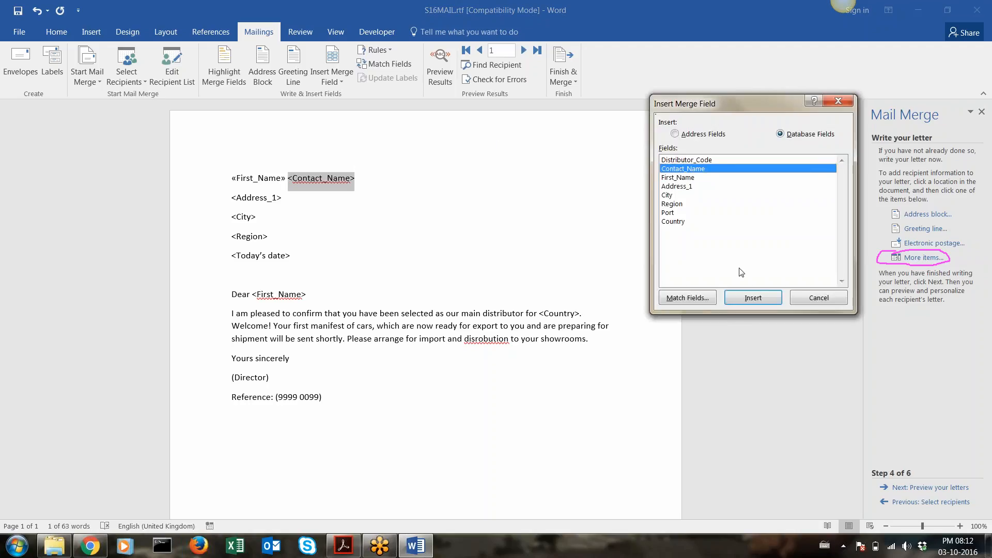
{"action": "left_click", "coordinate": [753, 298]}
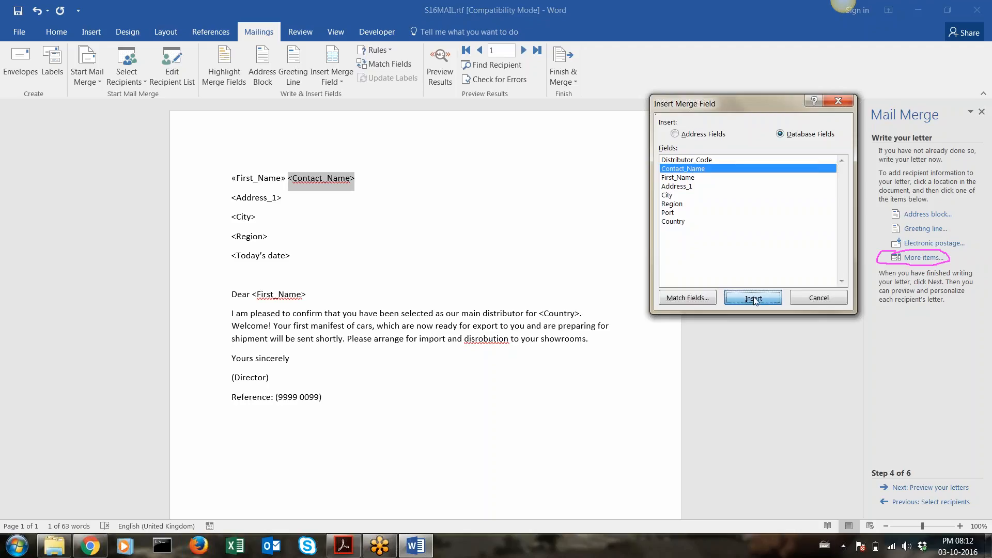
{"action": "left_click", "coordinate": [811, 300]}
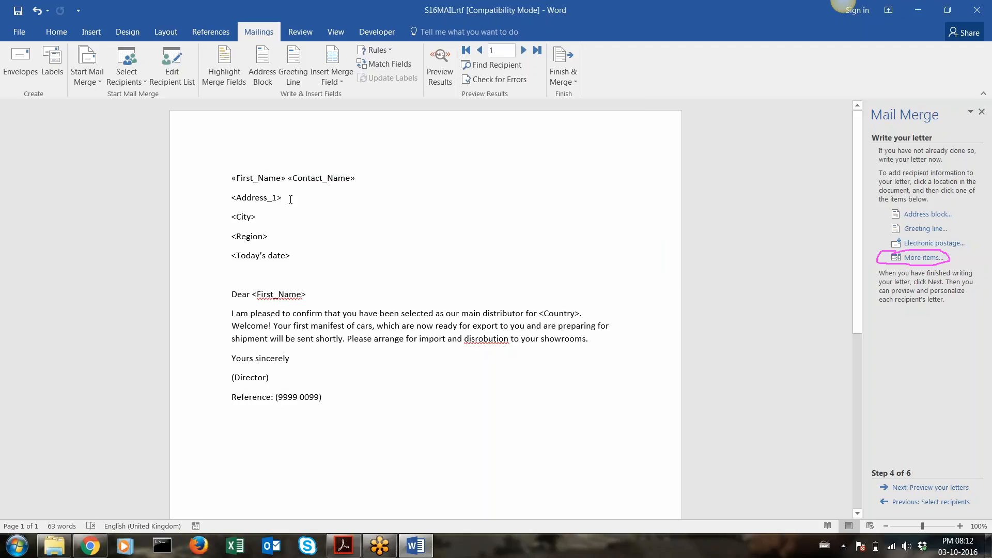
{"action": "left_click_drag", "start_coordinate": [285, 198], "coordinate": [234, 197]}
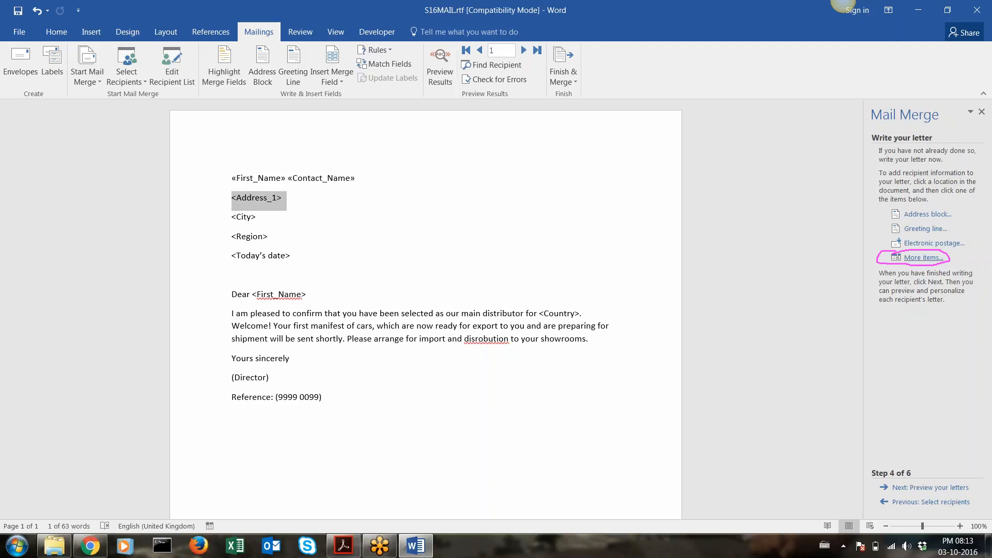
Replace the <Address_1> placeholder with an «Address_1» merge field
{"action": "left_click", "coordinate": [923, 257]}
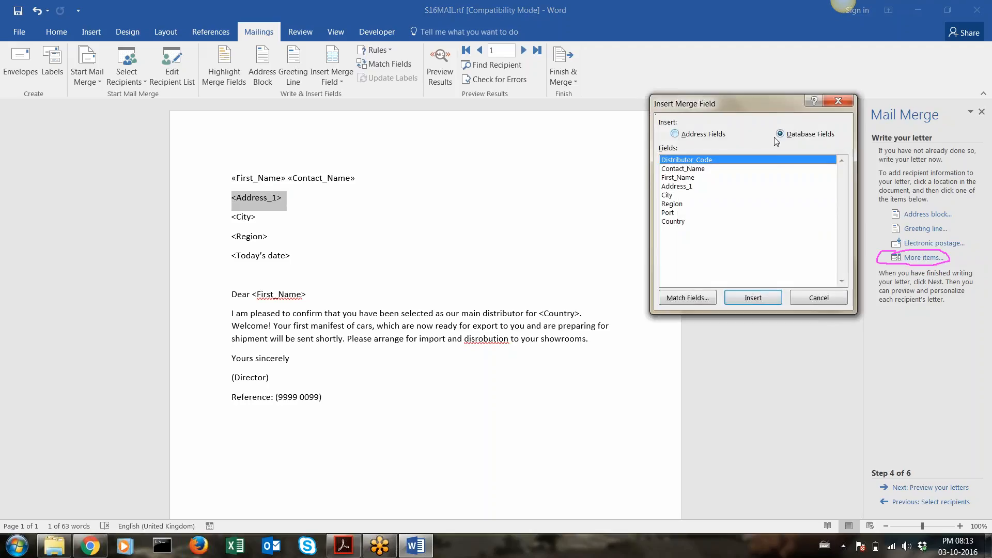
{"action": "left_click", "coordinate": [681, 136]}
{"action": "left_click", "coordinate": [805, 136]}
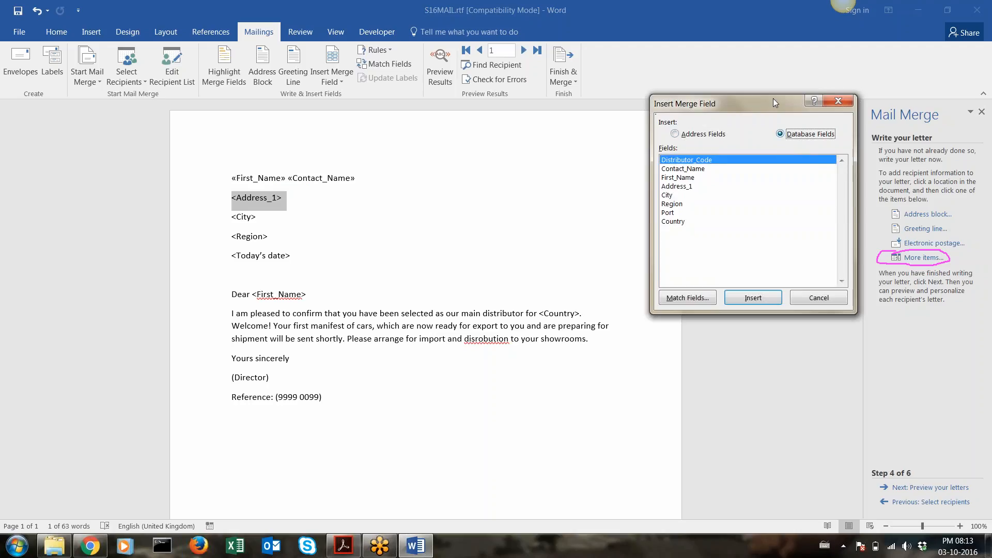
{"action": "key", "text": "ctrl+2"}
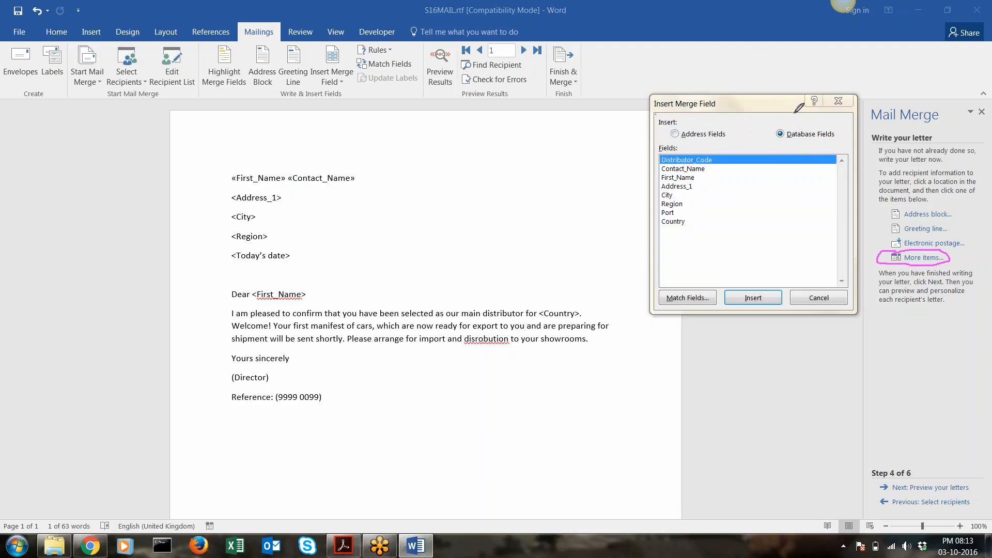
{"action": "mouse_move", "coordinate": [793, 113]}
{"action": "left_mouse_down"}
{"action": "mouse_move", "coordinate": [770, 140]}
{"action": "mouse_move", "coordinate": [840, 132]}
{"action": "mouse_move", "coordinate": [783, 114]}
{"action": "left_mouse_up"}
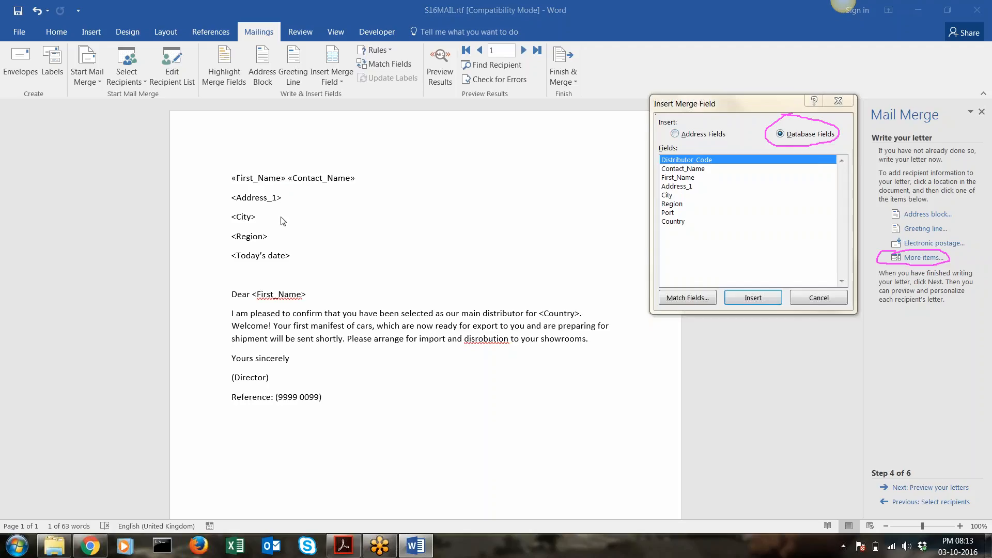
{"action": "left_click", "coordinate": [284, 201]}
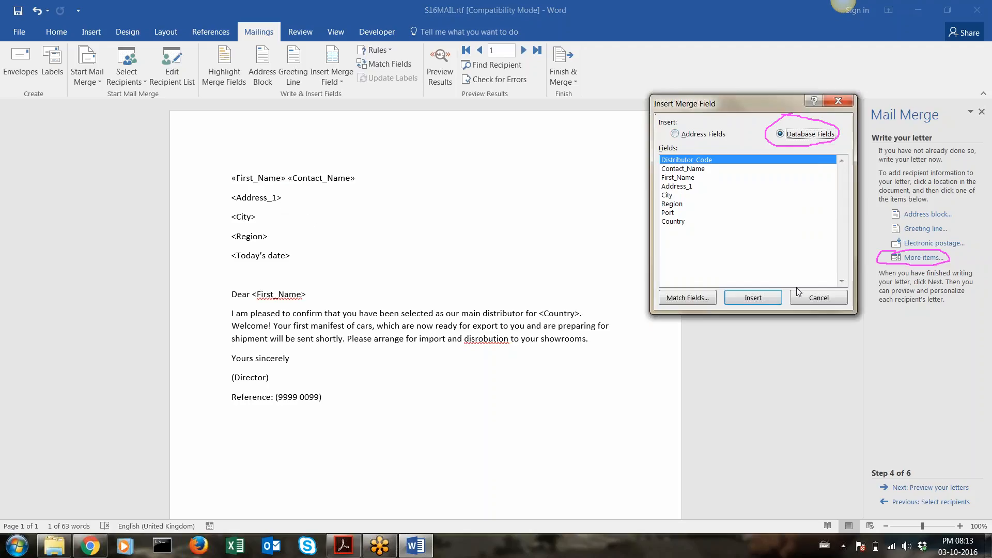
{"action": "left_click", "coordinate": [807, 295]}
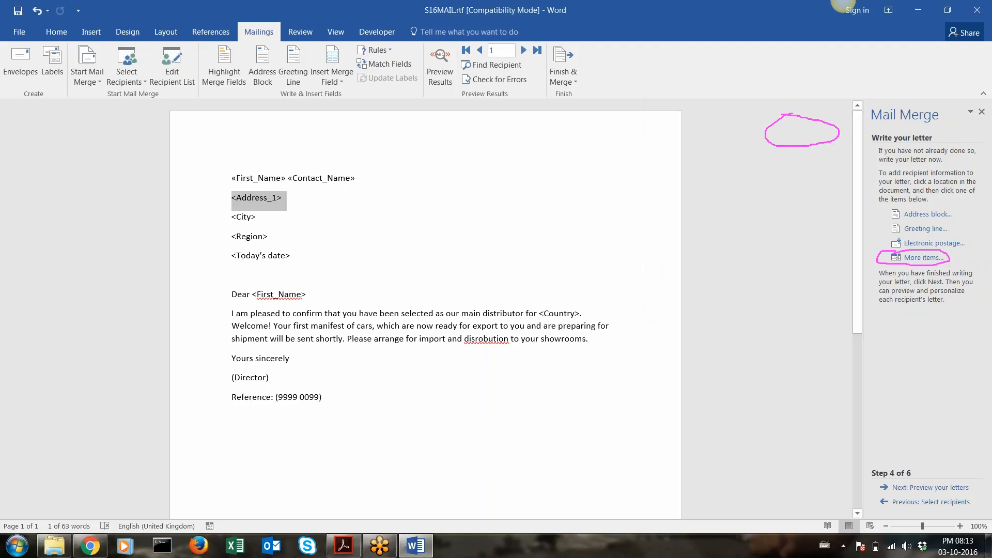
{"action": "left_click", "coordinate": [910, 258]}
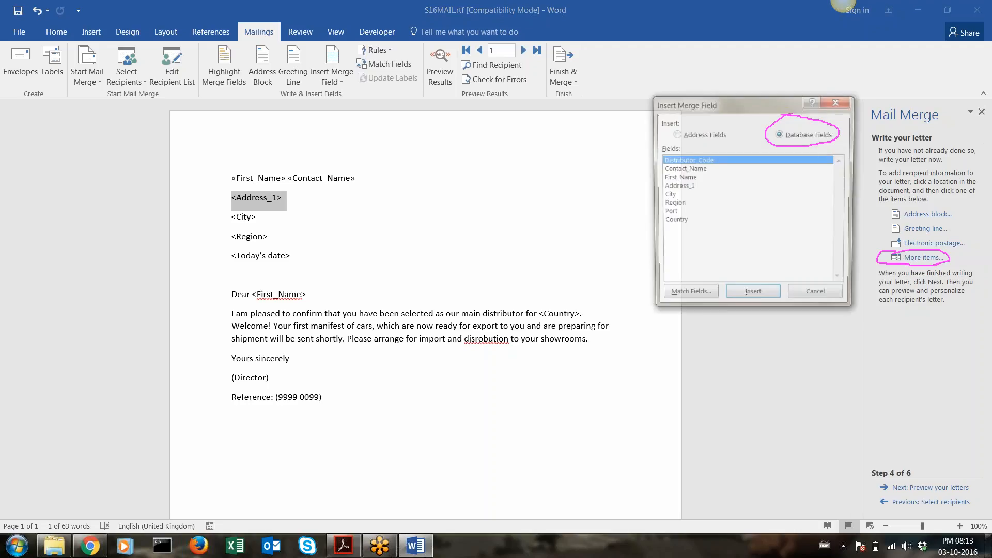
{"action": "left_click", "coordinate": [681, 187]}
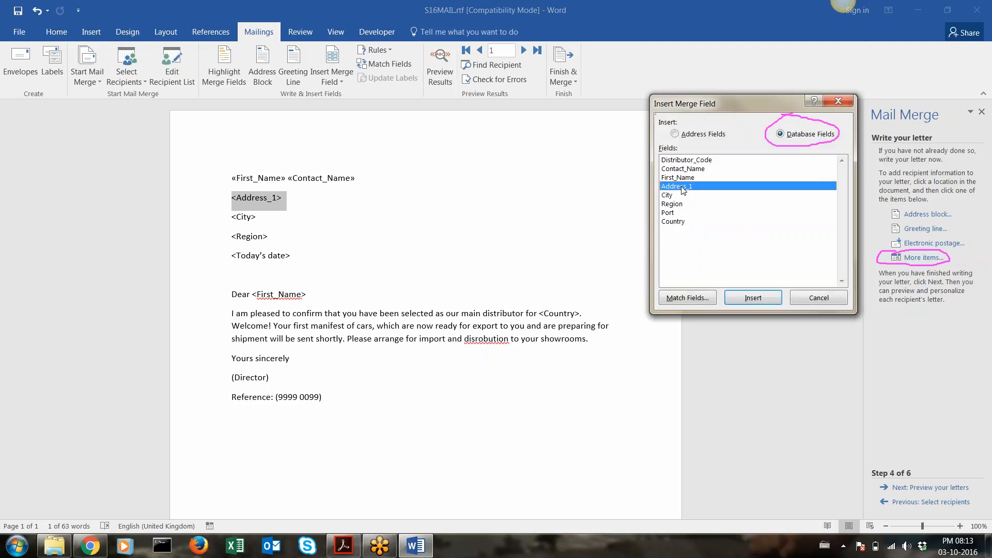
{"action": "left_click", "coordinate": [752, 298]}
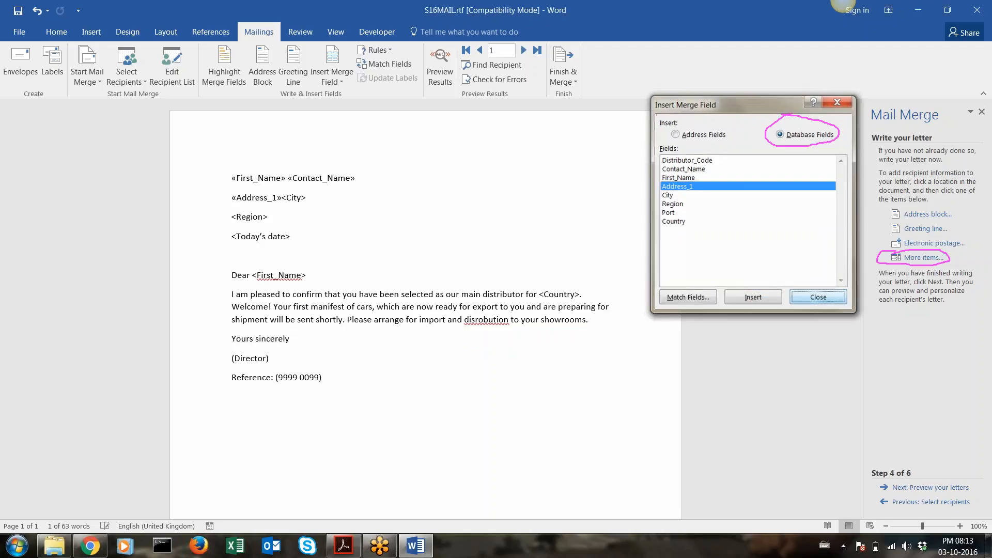
{"action": "left_click", "coordinate": [796, 298]}
On its own line, replace the <City> placeholder with a «City» merge field
{"action": "key", "text": "Return"}
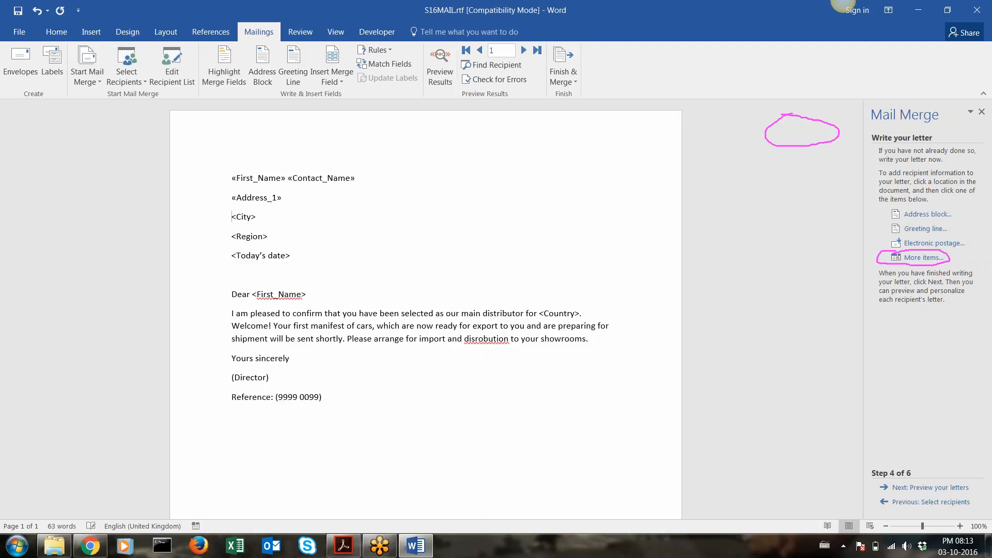
{"action": "double_click", "coordinate": [278, 220]}
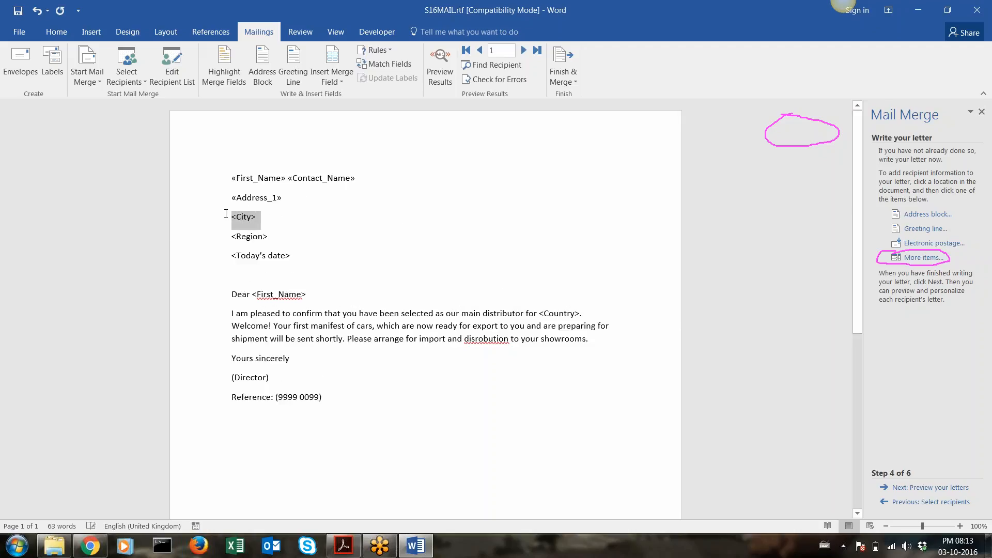
{"action": "left_click", "coordinate": [929, 258]}
{"action": "double_click", "coordinate": [670, 197]}
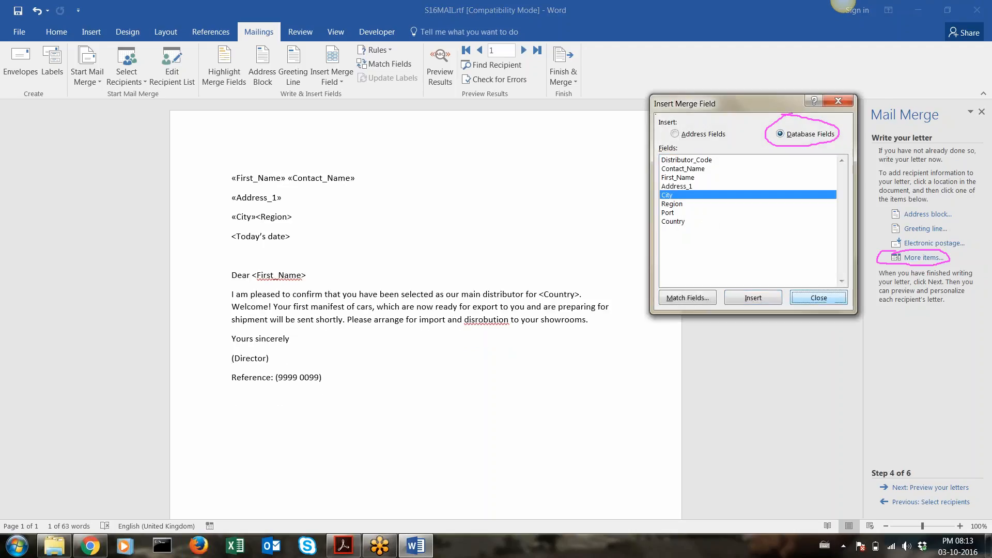
{"action": "left_click", "coordinate": [817, 298]}
Put <Region> on its own line, select it, and pick the Region field to insert
{"action": "key", "text": "Return"}
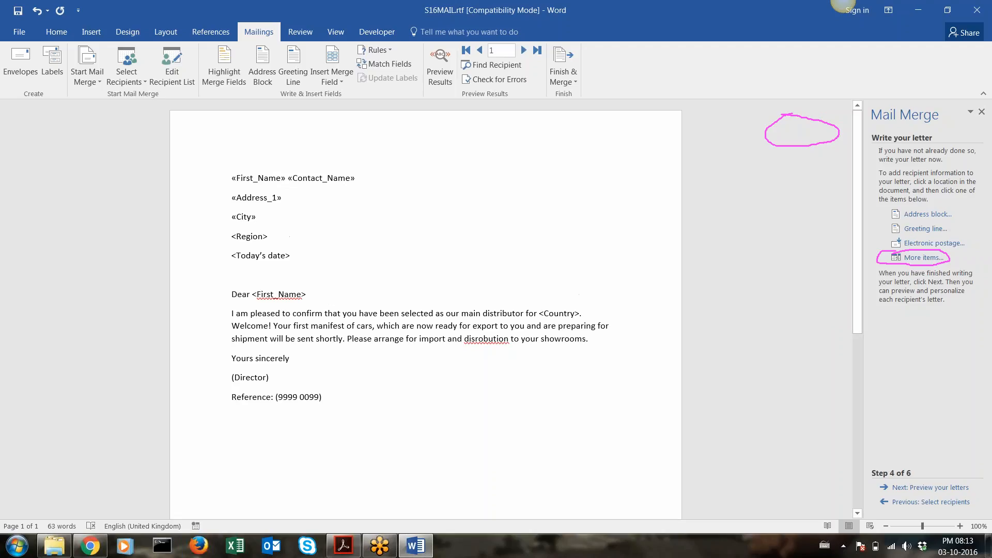
{"action": "left_click", "coordinate": [220, 232]}
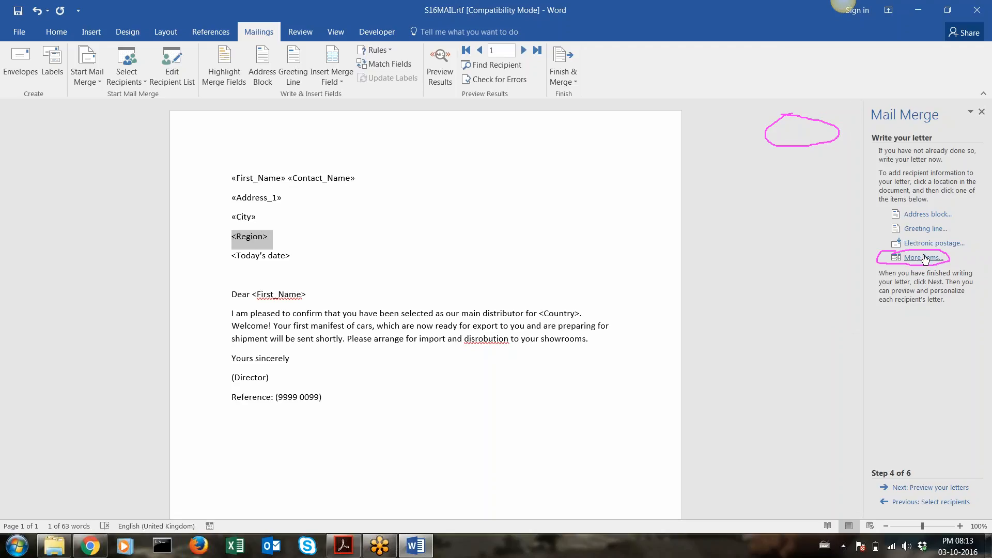
{"action": "left_click", "coordinate": [925, 258]}
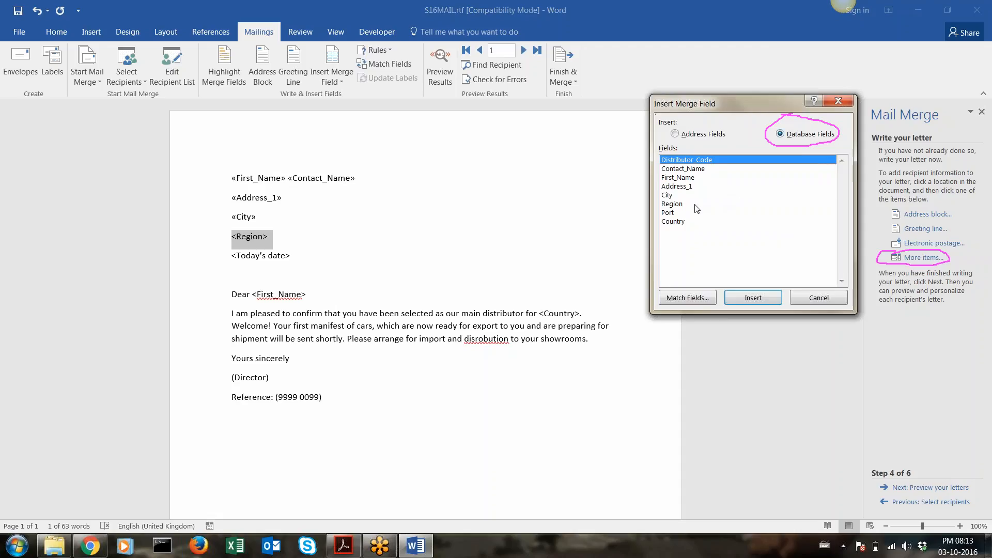
{"action": "left_click", "coordinate": [679, 204]}
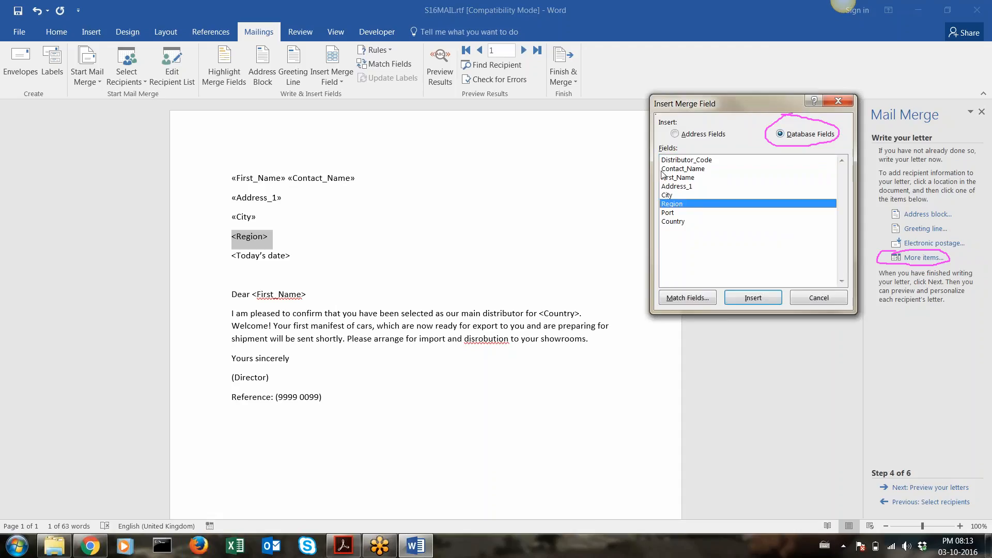
Open S16Distributors.xlsx from the 0417_y16_sf_2 > 0417_2_SourceFiles folder
{"action": "left_click", "coordinate": [54, 545]}
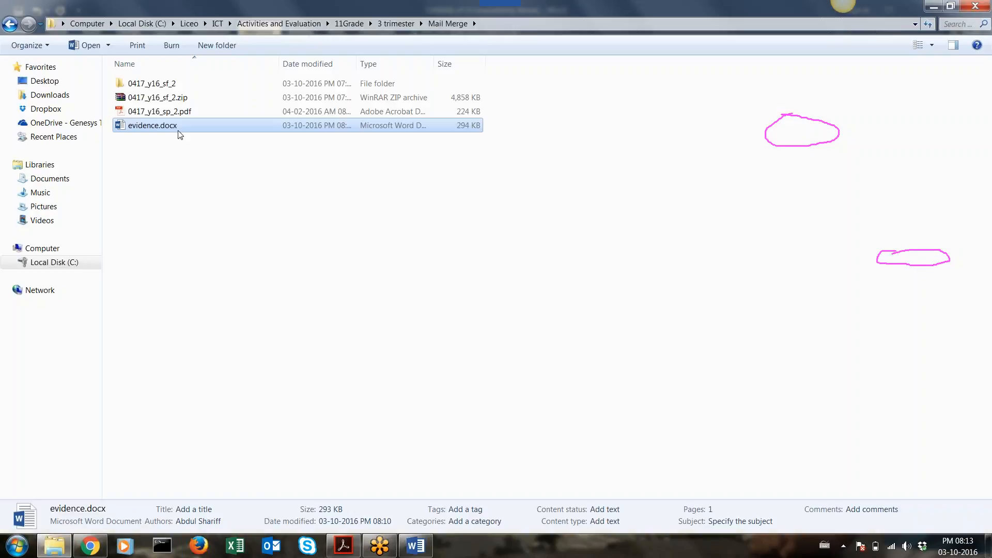
{"action": "double_click", "coordinate": [150, 83]}
{"action": "double_click", "coordinate": [150, 85]}
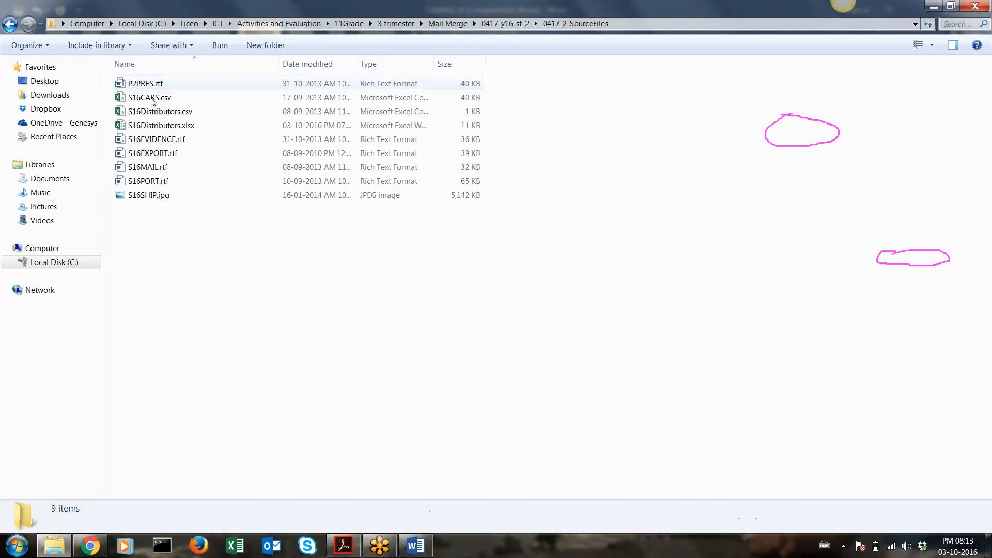
{"action": "double_click", "coordinate": [177, 126]}
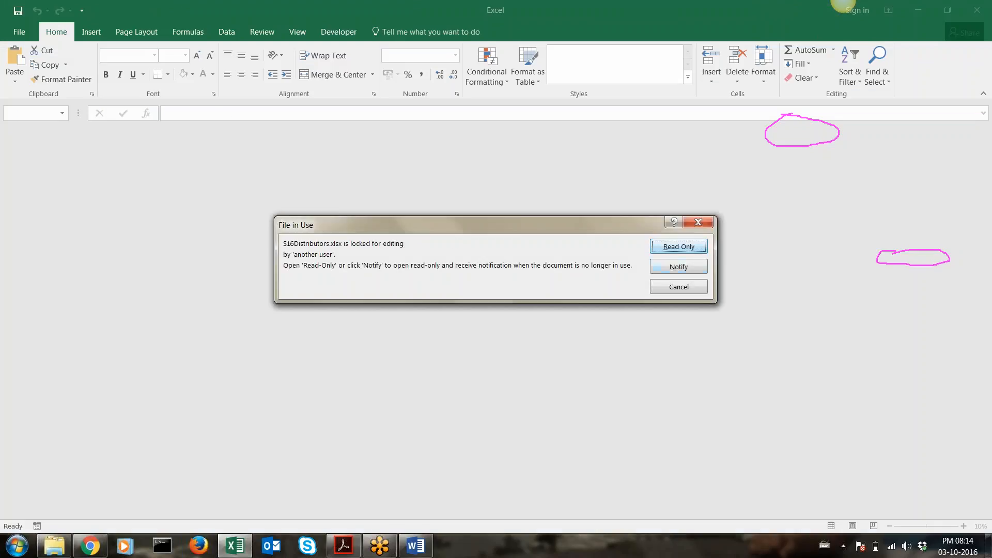
Choose to open the locked S16Distributors.xlsx workbook read-only
{"action": "left_click", "coordinate": [667, 261]}
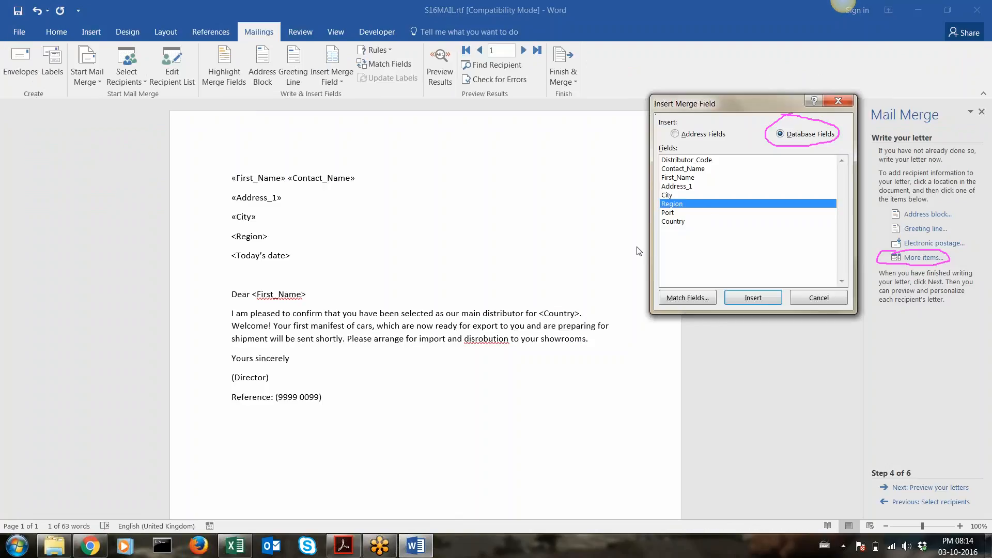
Insert the «Region» merge field and put Today's date on its own line
{"action": "left_click", "coordinate": [752, 299]}
{"action": "left_click", "coordinate": [816, 298]}
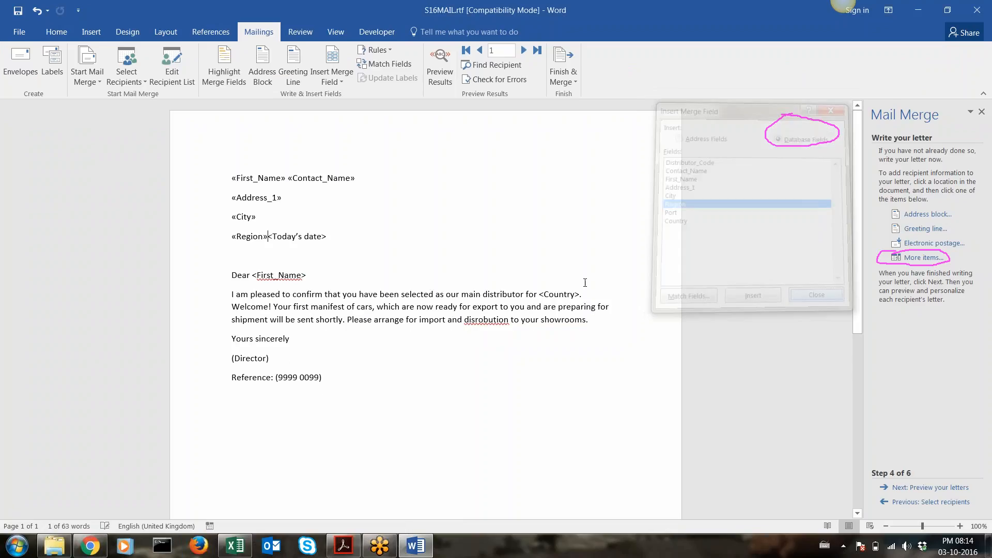
{"action": "key", "text": "Return"}
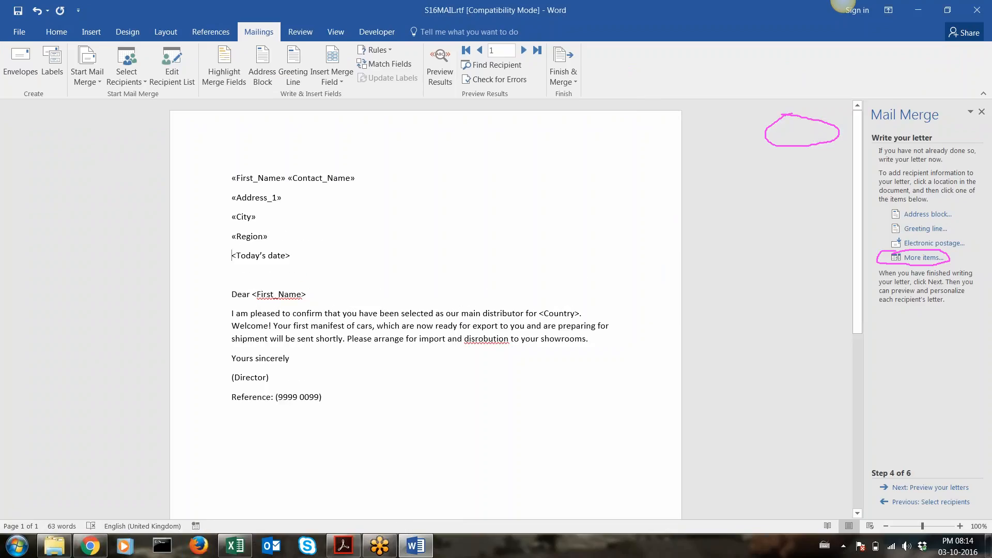
Replace <Today's date> with the date in 03/10/2016 format
{"action": "left_click_drag", "start_coordinate": [298, 256], "coordinate": [228, 256]}
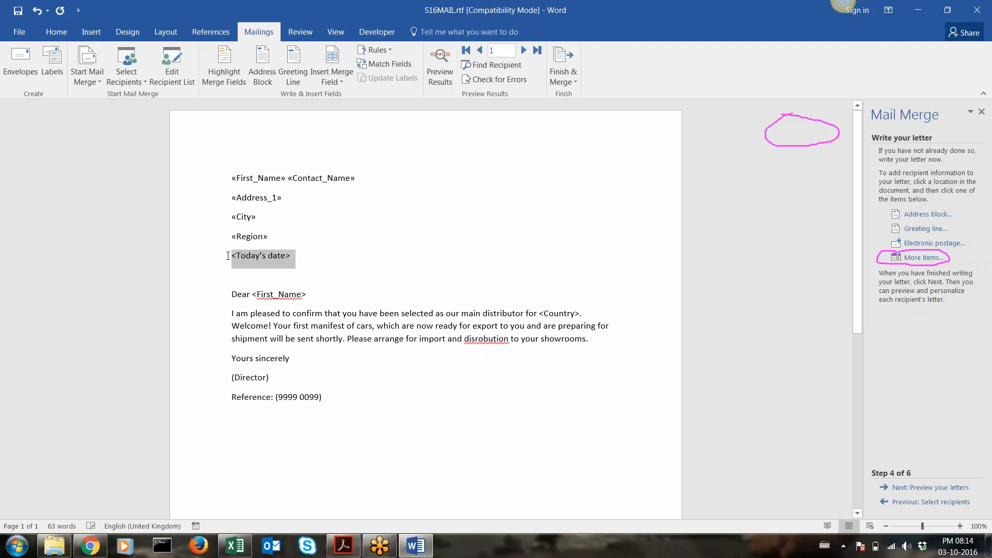
{"action": "left_click", "coordinate": [93, 32]}
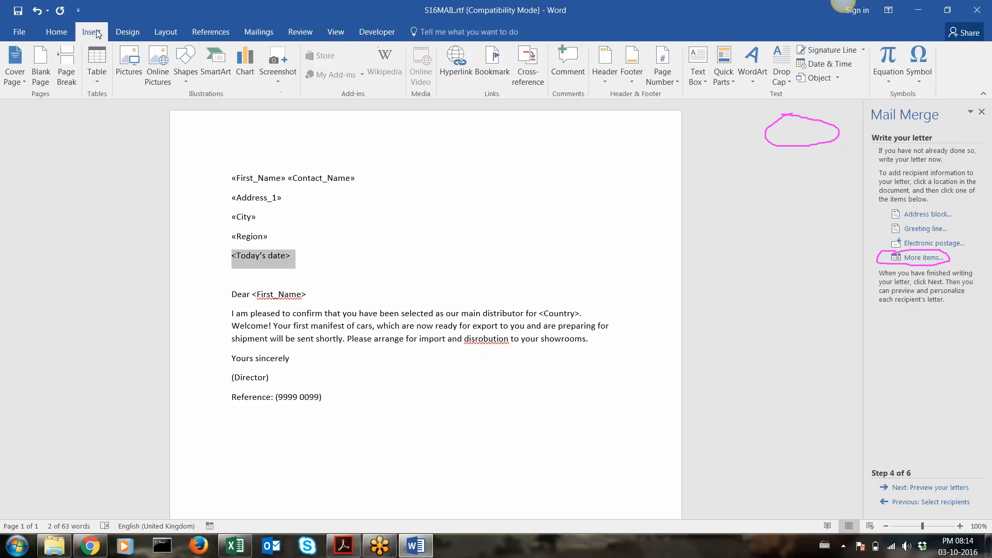
{"action": "left_click", "coordinate": [826, 64]}
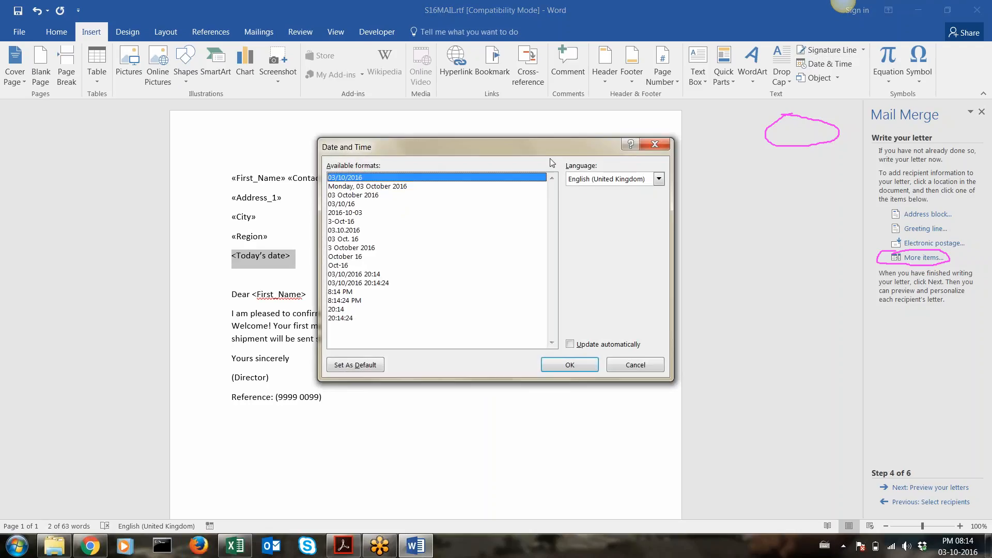
{"action": "left_click", "coordinate": [764, 39]}
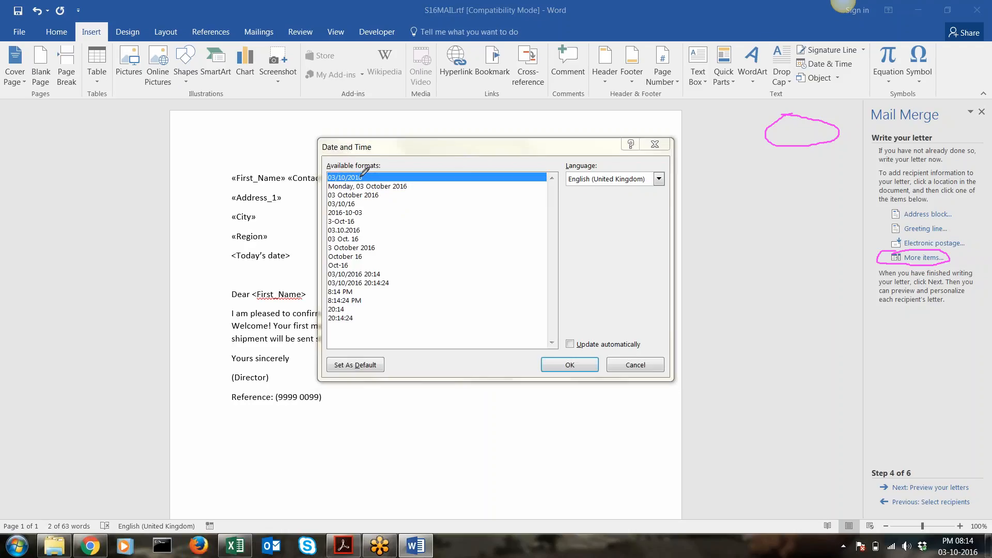
{"action": "left_click_drag", "start_coordinate": [374, 177], "coordinate": [413, 150]}
{"action": "left_click", "coordinate": [571, 365]}
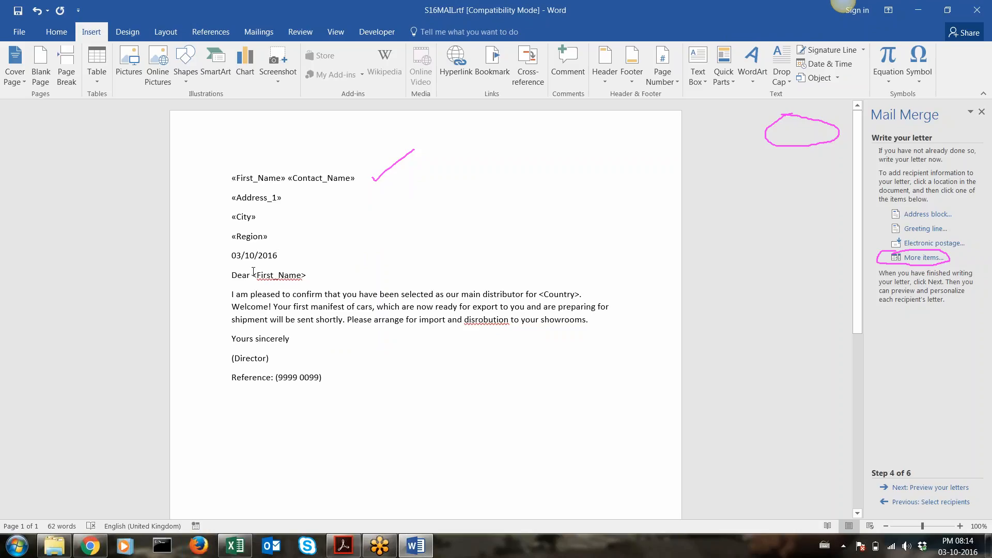
{"action": "left_click_drag", "start_coordinate": [252, 275], "coordinate": [307, 271]}
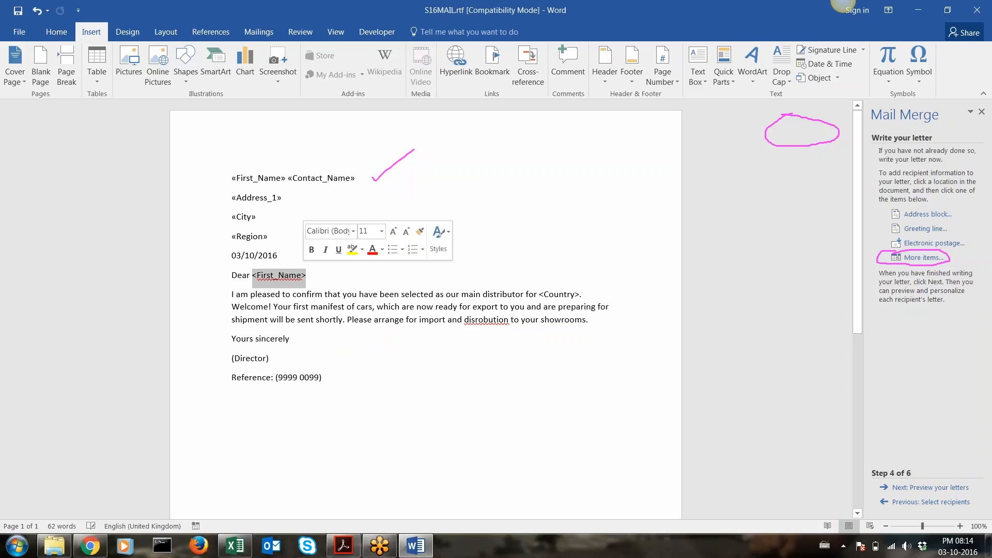
Insert the First_Name merge field after Dear in place of the <First_Name> placeholder
{"action": "left_click", "coordinate": [923, 259]}
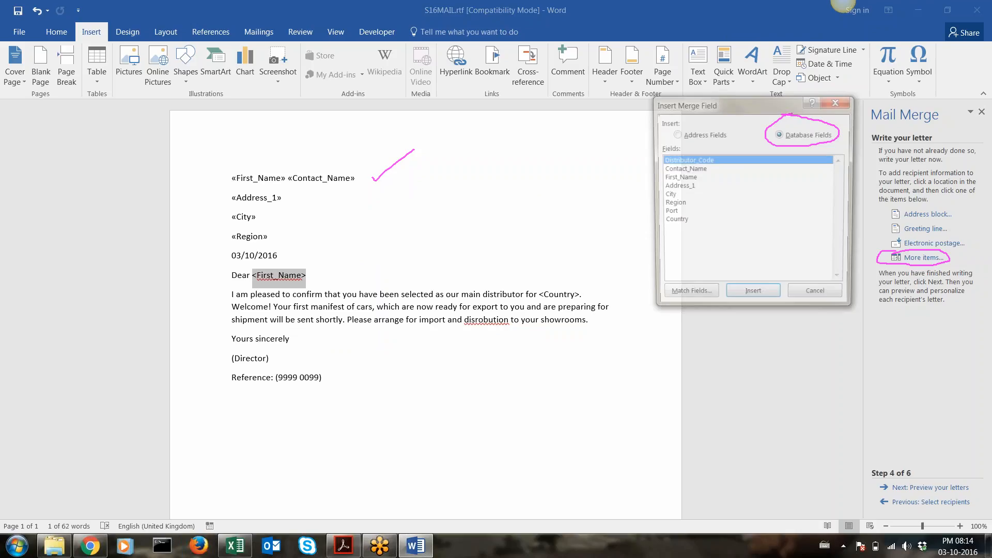
{"action": "left_click", "coordinate": [683, 178]}
{"action": "double_click", "coordinate": [684, 178]}
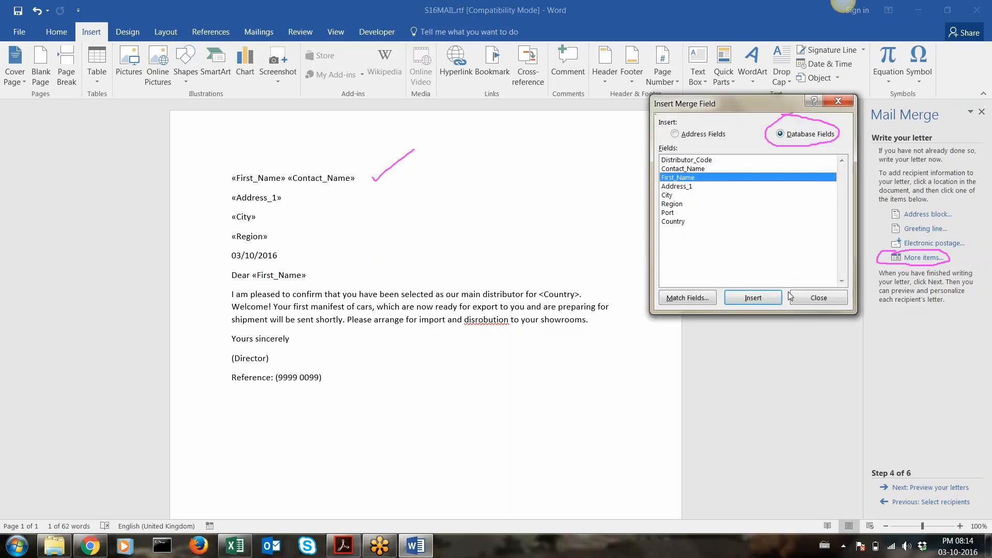
{"action": "left_click", "coordinate": [818, 298]}
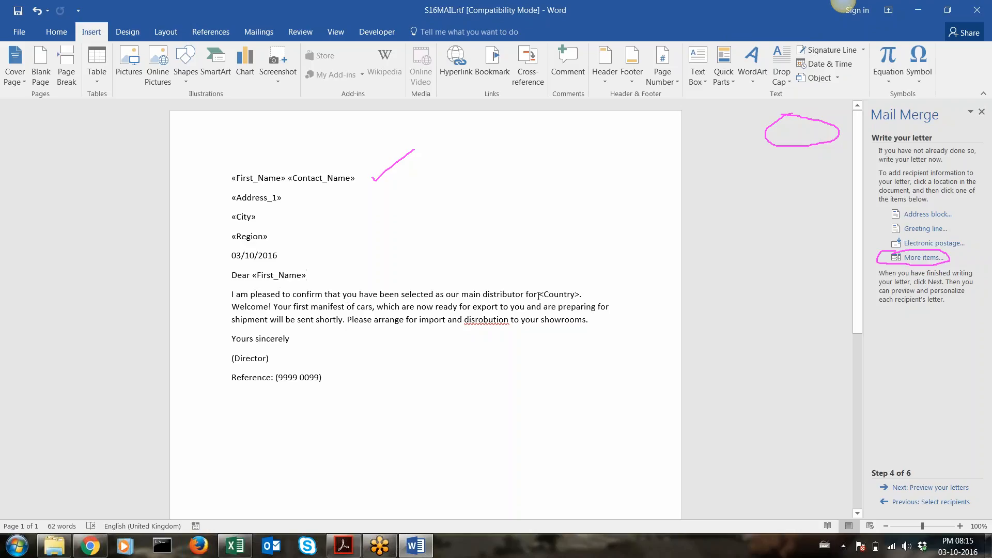
Replace the body's <Country> placeholder with the Country merge field, keeping the full stop
{"action": "mouse_move", "coordinate": [540, 295]}
{"action": "left_mouse_down"}
{"action": "mouse_move", "coordinate": [581, 295]}
{"action": "mouse_move", "coordinate": [540, 293]}
{"action": "left_mouse_up"}
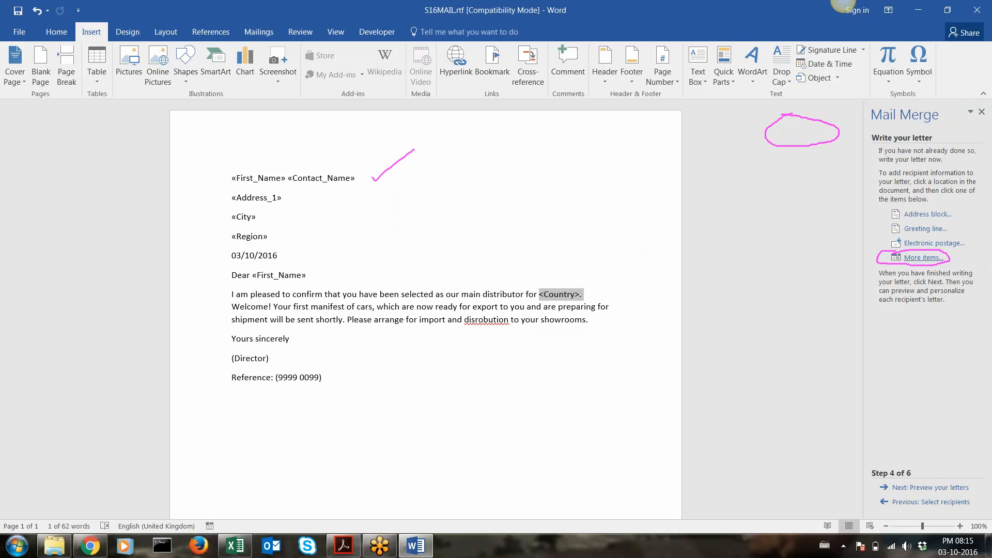
{"action": "left_click", "coordinate": [910, 258]}
{"action": "double_click", "coordinate": [673, 221]}
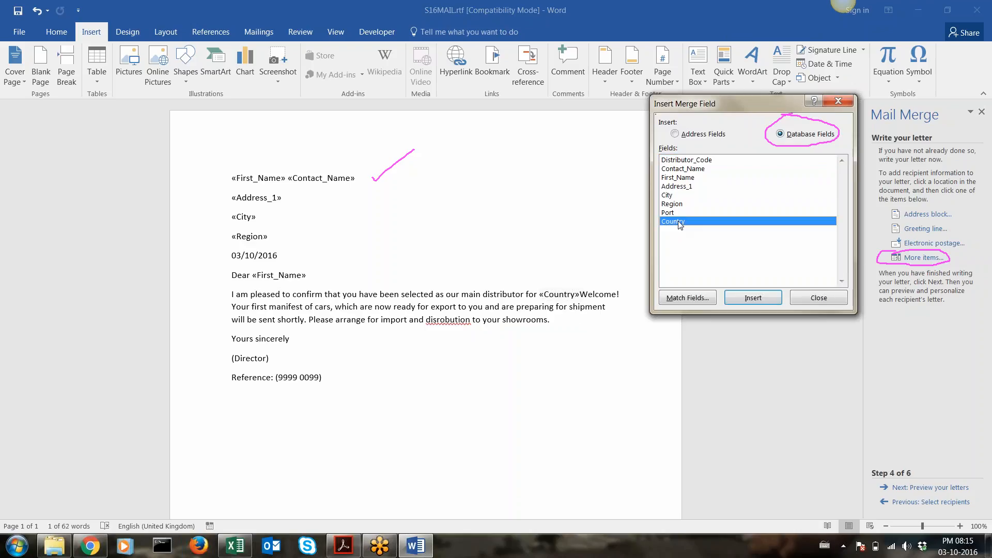
{"action": "left_click", "coordinate": [820, 297]}
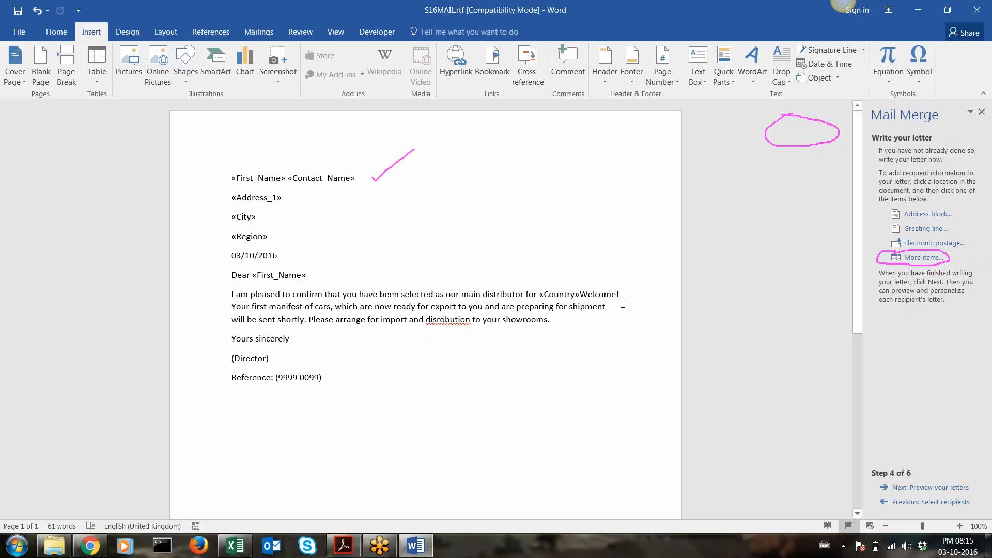
{"action": "type", "text": "."}
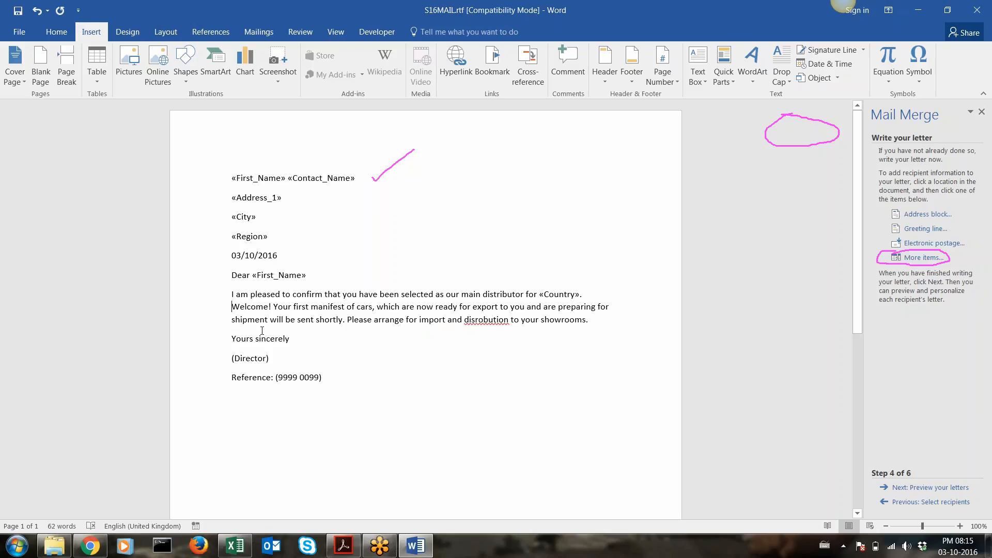
Correct the misspelling disrobution to distribution
{"action": "left_click", "coordinate": [231, 305]}
{"action": "right_click", "coordinate": [507, 321]}
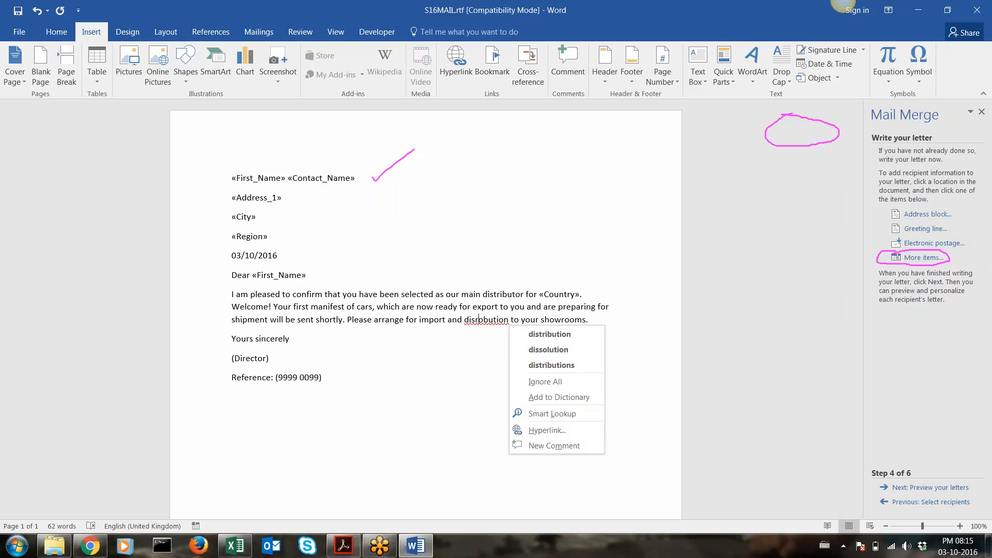
{"action": "left_click", "coordinate": [542, 335]}
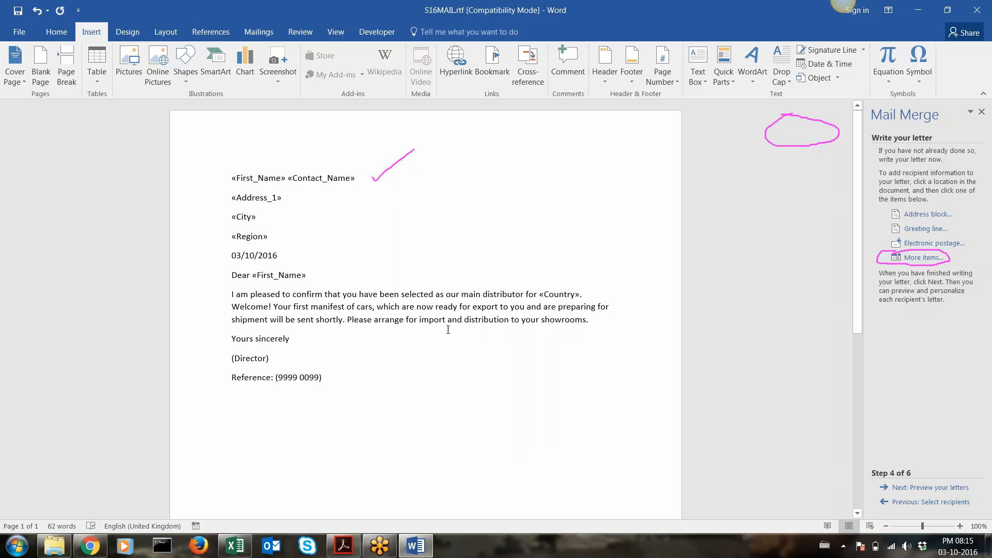
Add the signer's full name on a new line under Yours sincerely
{"action": "left_click", "coordinate": [290, 338]}
{"action": "key", "text": "Return"}
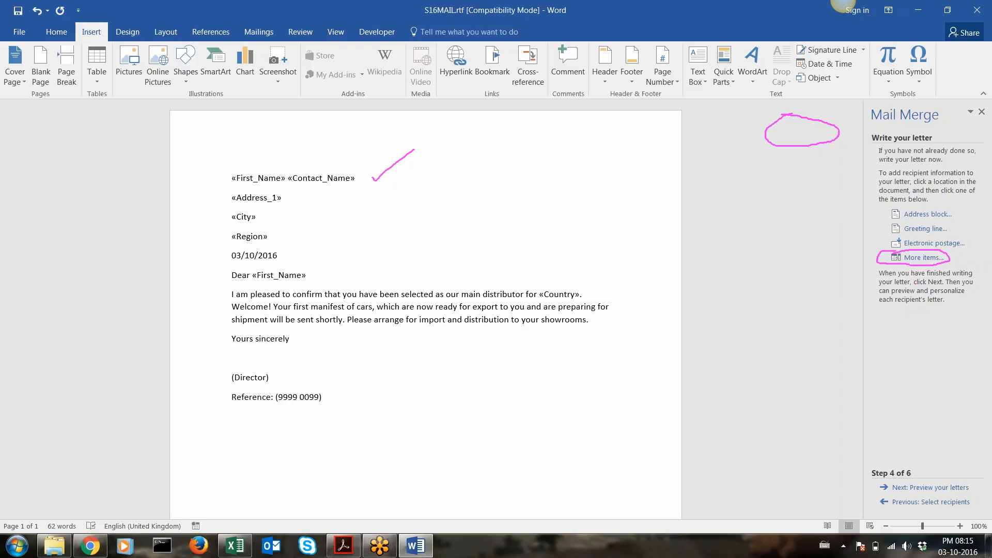
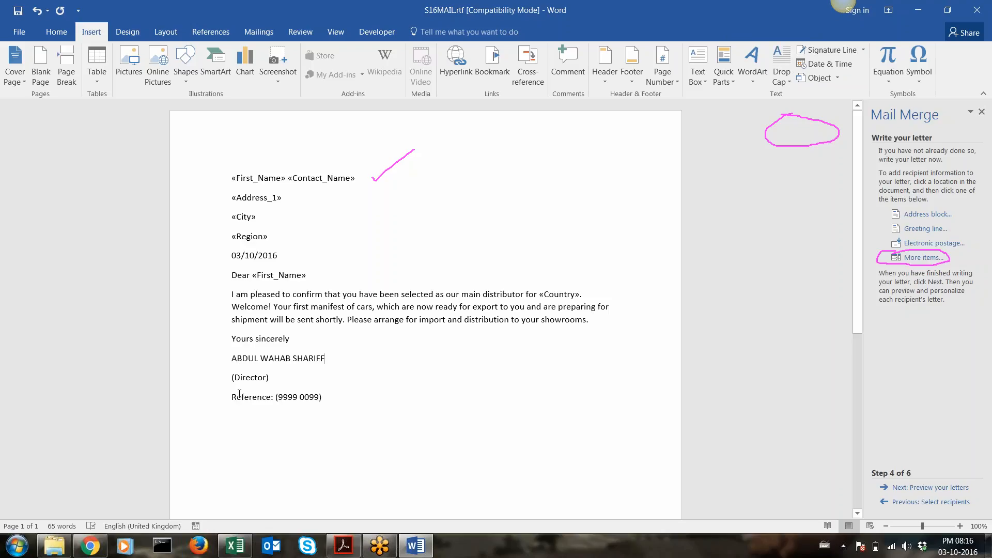
Replace the 9999 0099 reference with the centre and candidate numbers
{"action": "double_click", "coordinate": [291, 396]}
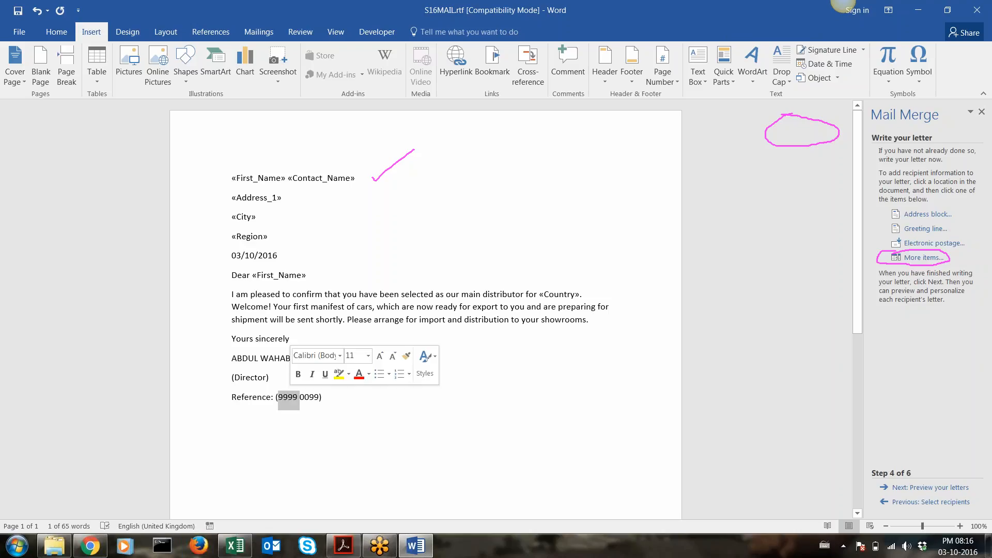
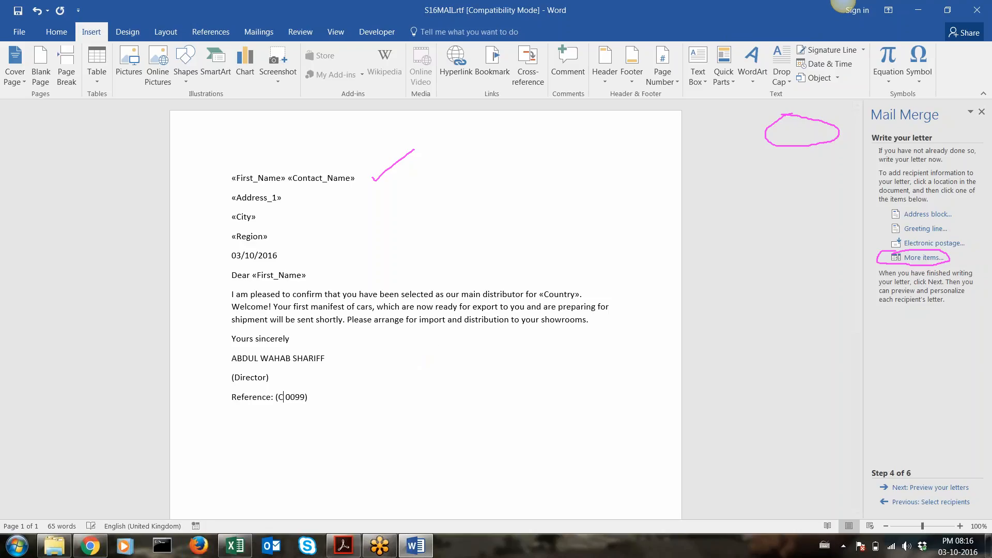
{"action": "key", "text": "Delete"}
{"action": "key", "text": "Delete"}
{"action": "key", "text": "Delete"}
{"action": "key", "text": "Delete"}
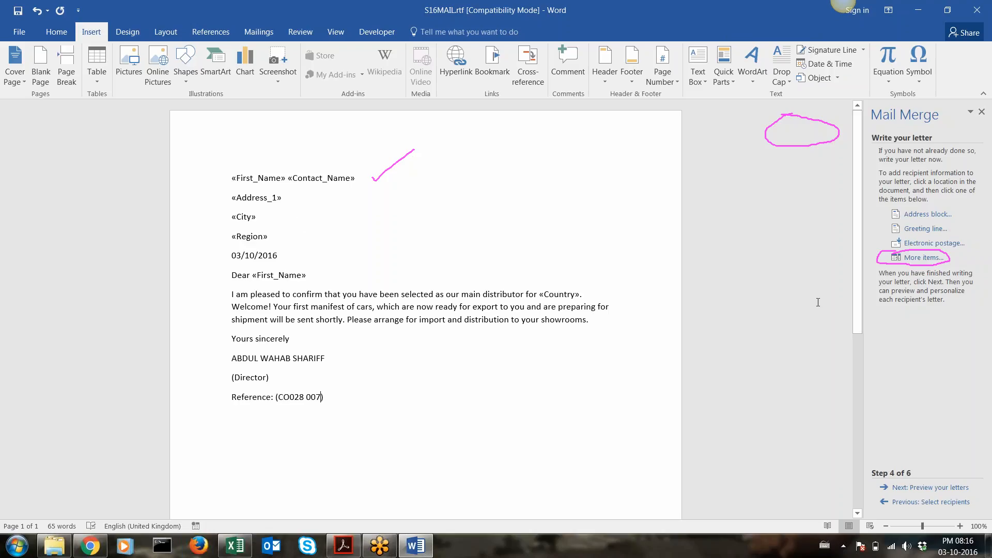
{"action": "left_click", "coordinate": [831, 34]}
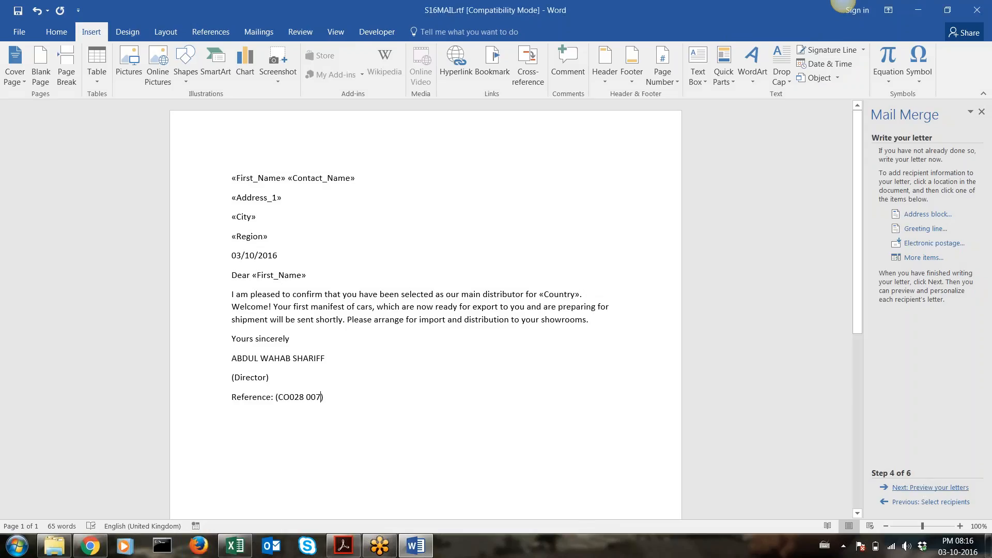
Preview the merged letter for the German recipient, then advance to recipient 2 for Spain
{"action": "left_click", "coordinate": [930, 487]}
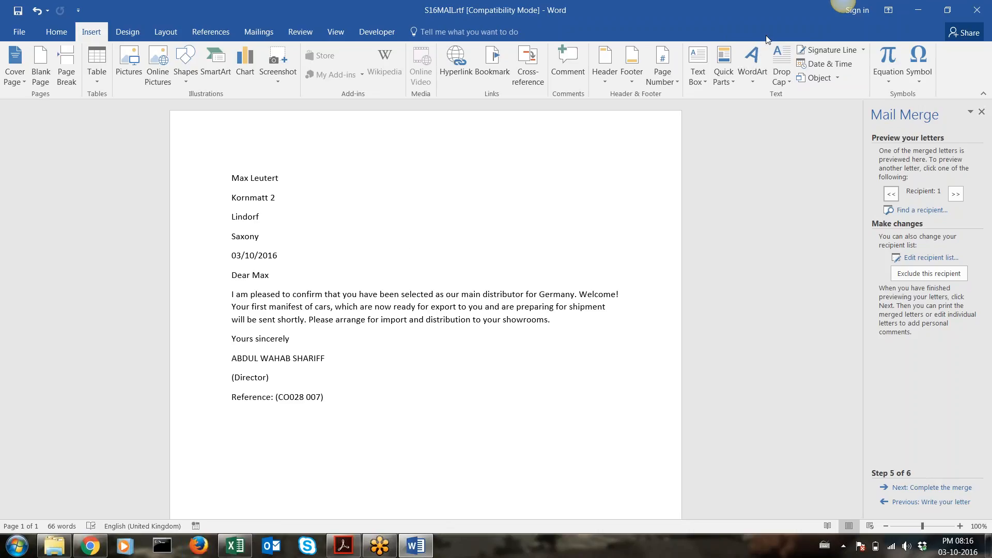
{"action": "left_click_drag", "start_coordinate": [919, 470], "coordinate": [951, 439]}
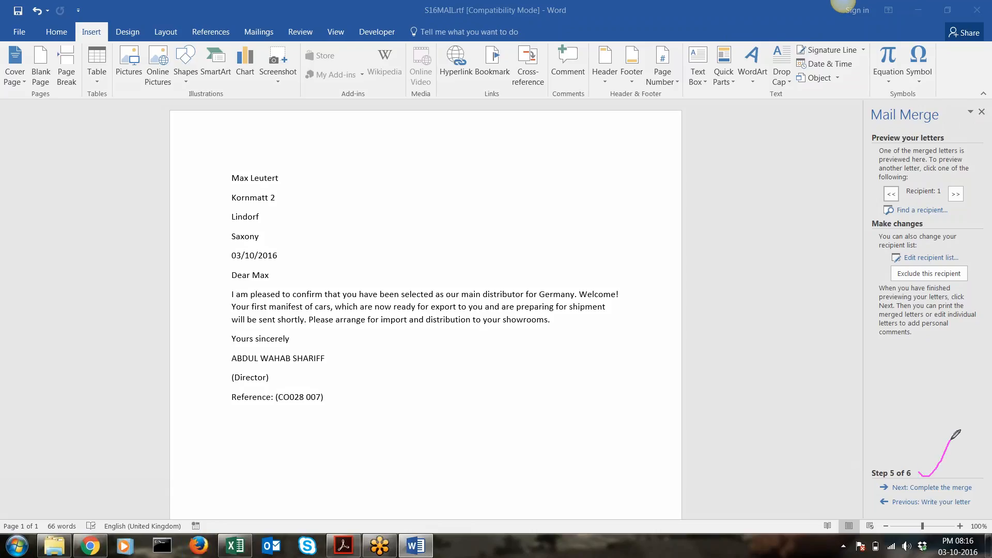
{"action": "mouse_move", "coordinate": [887, 182]}
{"action": "left_mouse_down"}
{"action": "mouse_move", "coordinate": [875, 199]}
{"action": "mouse_move", "coordinate": [890, 205]}
{"action": "mouse_move", "coordinate": [937, 205]}
{"action": "mouse_move", "coordinate": [973, 186]}
{"action": "mouse_move", "coordinate": [924, 170]}
{"action": "mouse_move", "coordinate": [881, 181]}
{"action": "left_mouse_up"}
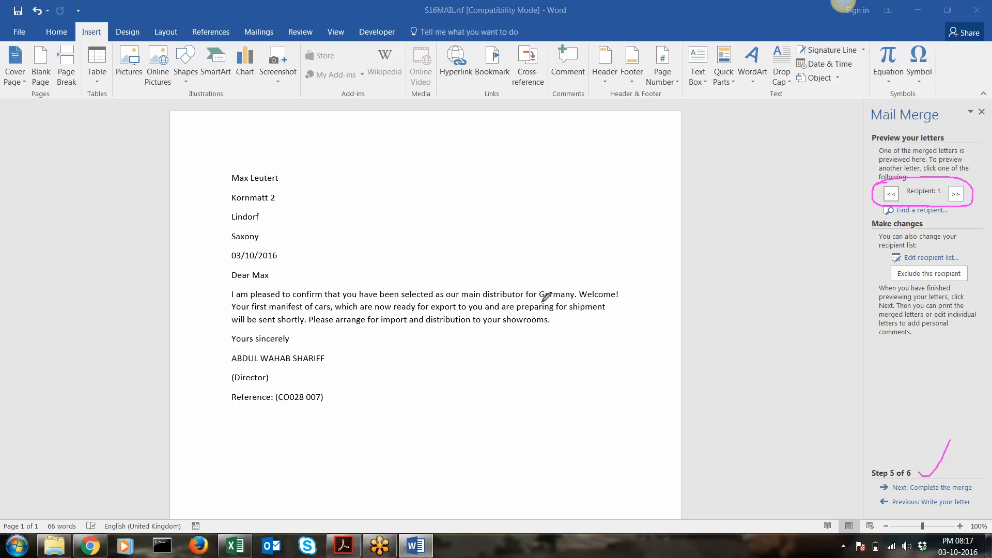
{"action": "left_click_drag", "start_coordinate": [541, 303], "coordinate": [573, 301]}
{"action": "left_click", "coordinate": [956, 195]}
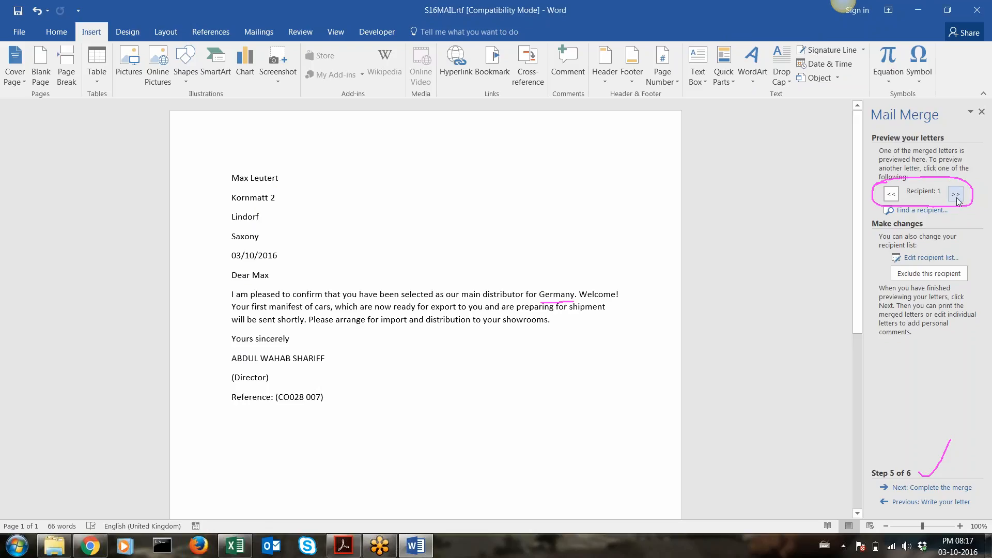
{"action": "left_click", "coordinate": [955, 198]}
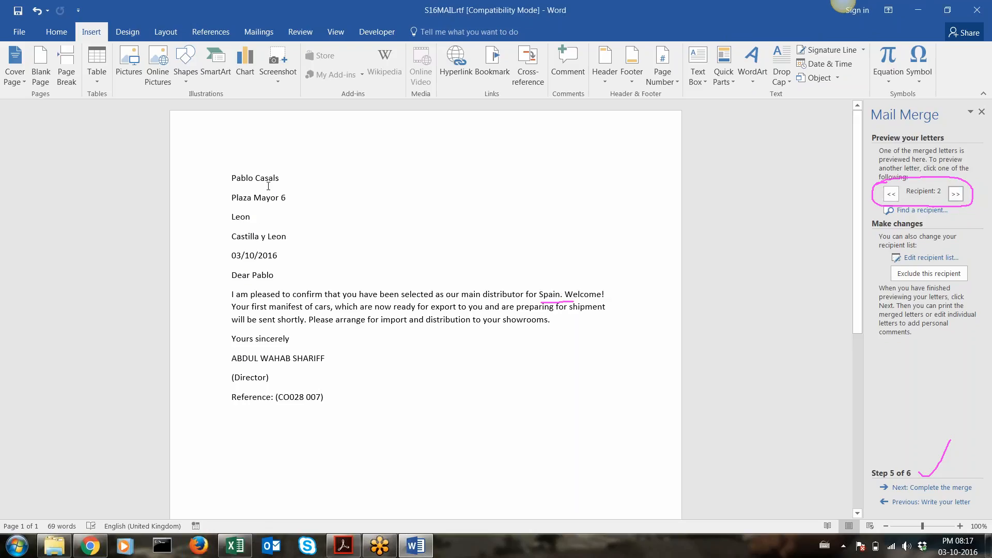
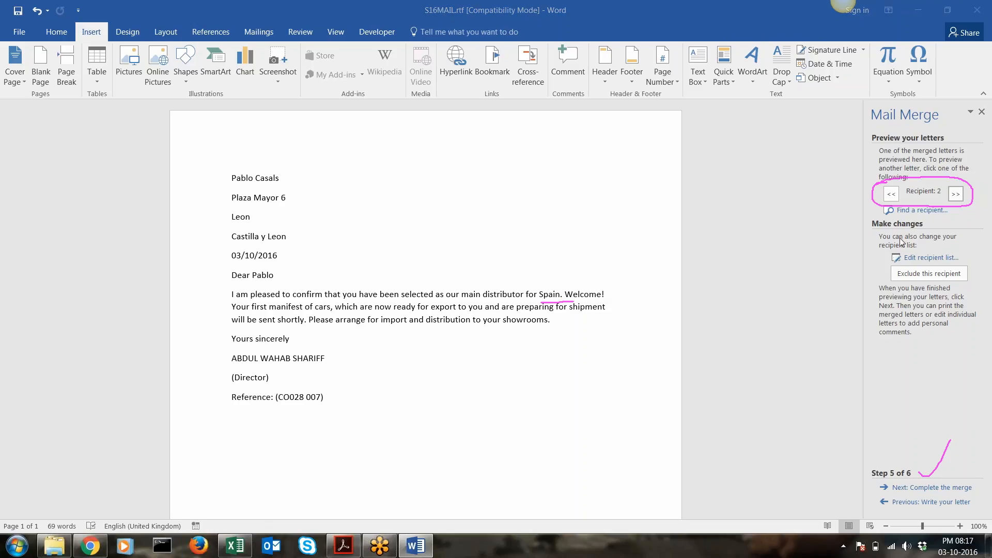
Go back to mail merge Step 4, Write your letter, so fields like «Country» reappear
{"action": "left_click", "coordinate": [920, 502]}
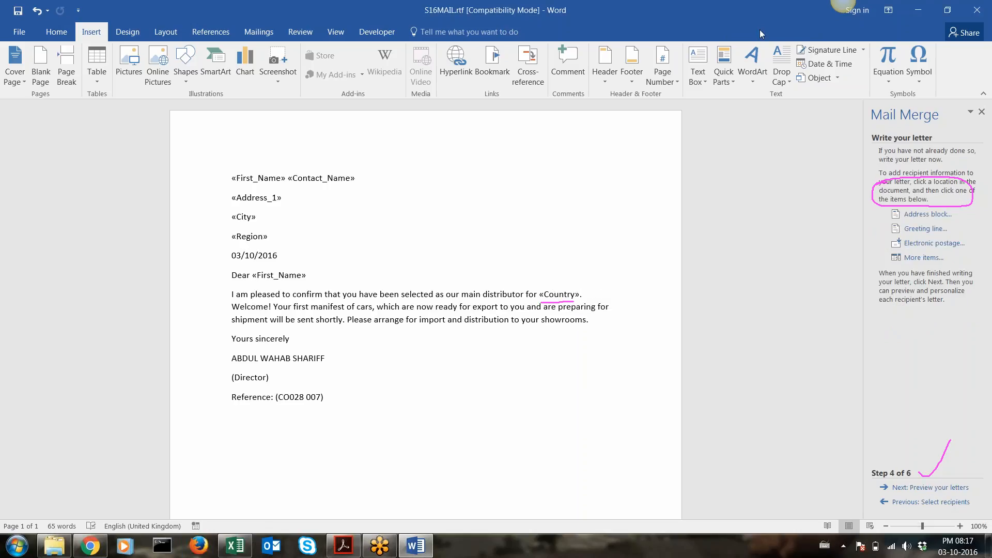
{"action": "mouse_move", "coordinate": [881, 444]}
{"action": "left_mouse_down"}
{"action": "mouse_move", "coordinate": [868, 472]}
{"action": "mouse_move", "coordinate": [918, 453]}
{"action": "mouse_move", "coordinate": [884, 446]}
{"action": "left_mouse_up"}
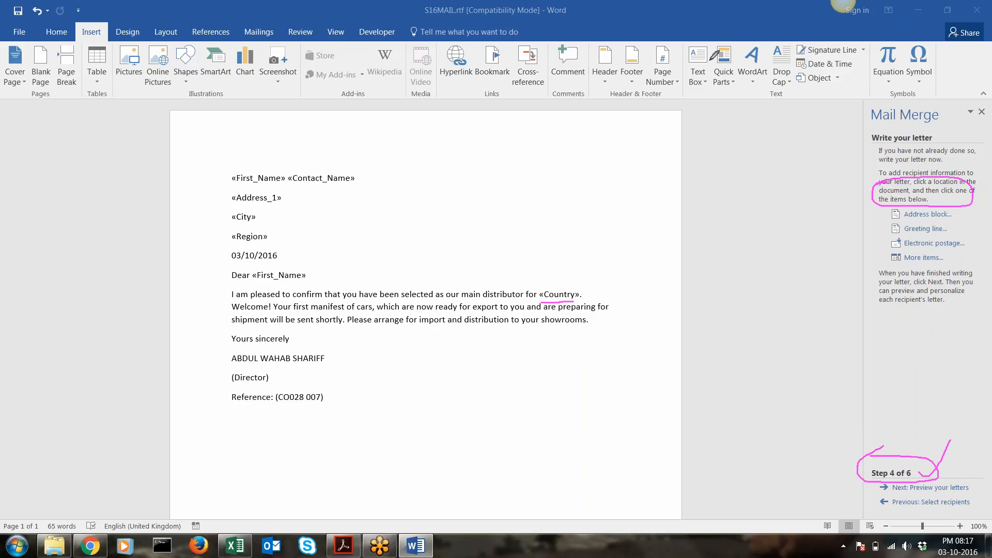
{"action": "left_click", "coordinate": [828, 30]}
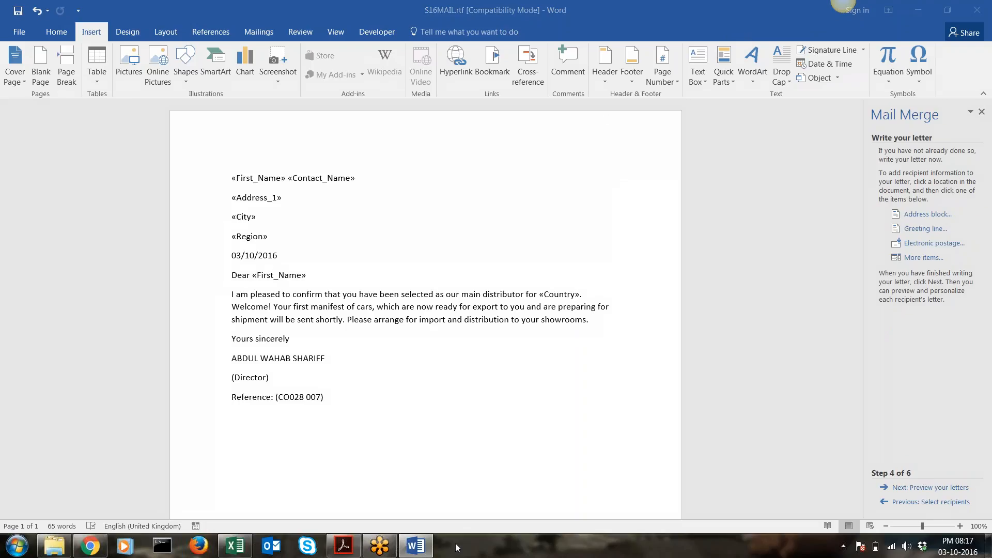
{"action": "left_click", "coordinate": [358, 551]}
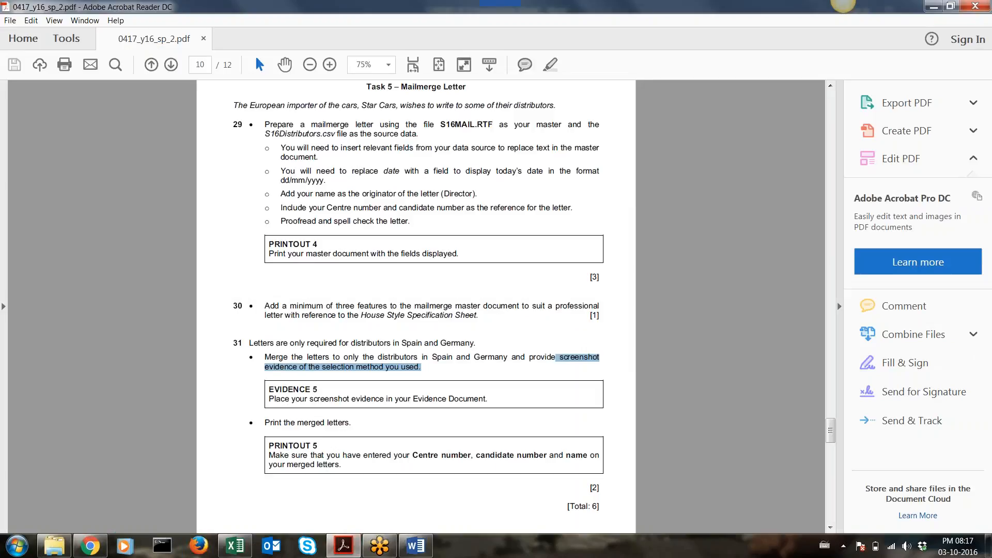
{"action": "left_click_drag", "start_coordinate": [829, 430], "coordinate": [829, 142]}
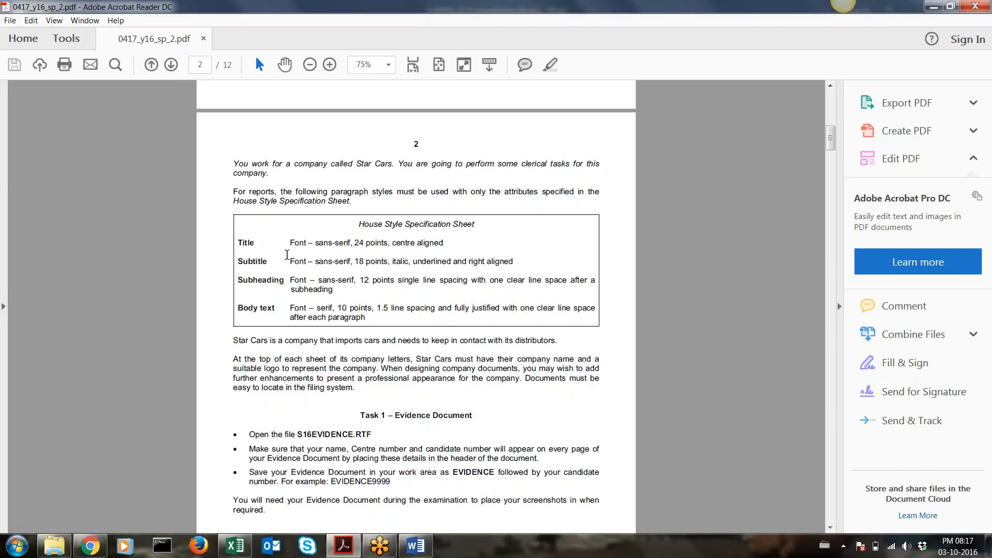
{"action": "key", "text": "alt+Tab"}
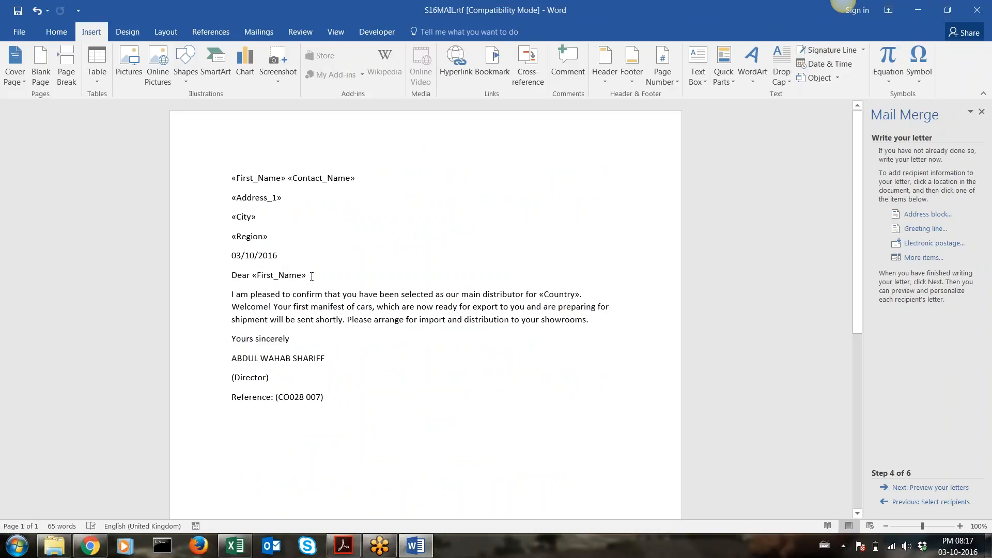
Select the Dear «First_Name» greeting and set it in Arial per the style sheet's Subheading rule
{"action": "left_click_drag", "start_coordinate": [312, 276], "coordinate": [224, 274]}
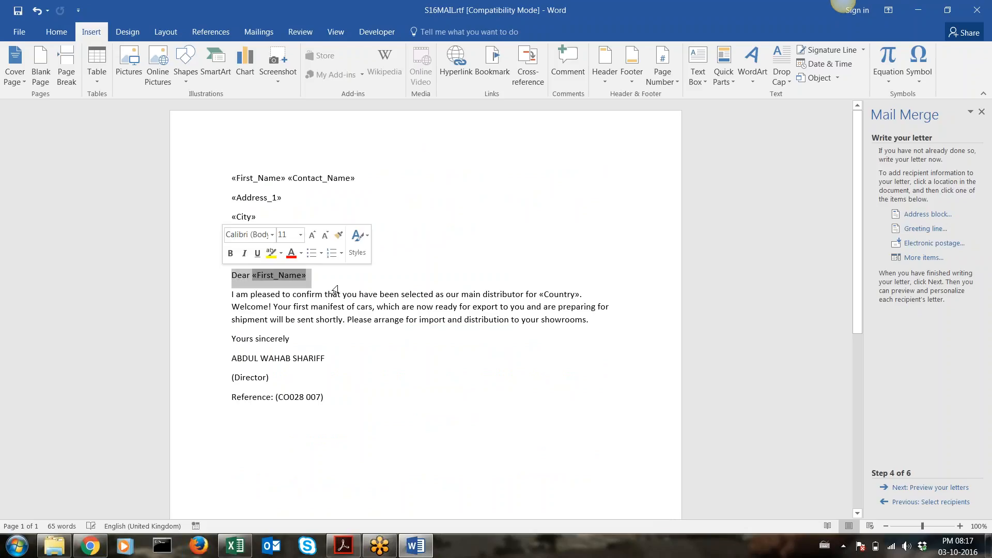
{"action": "key", "text": "alt+Tab"}
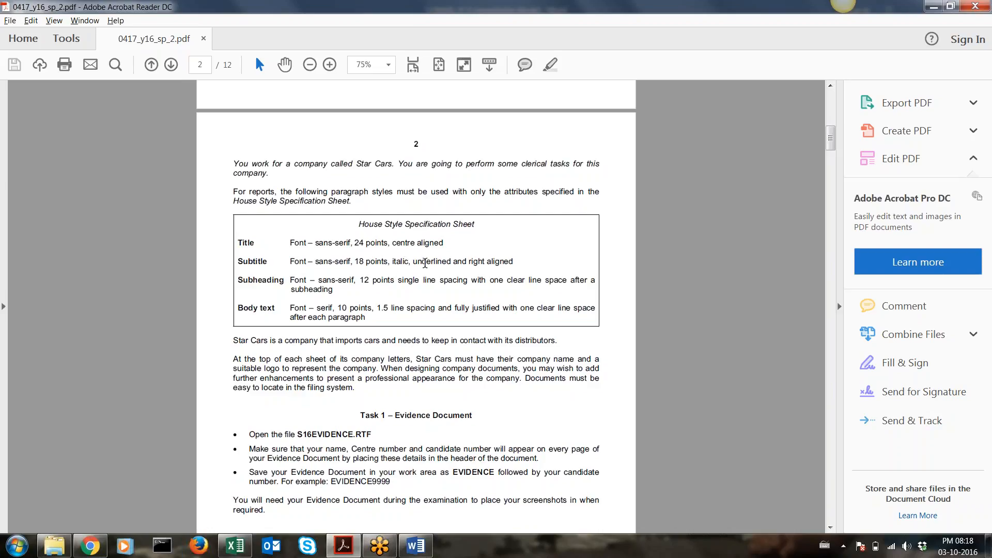
{"action": "key", "text": "alt+Tab"}
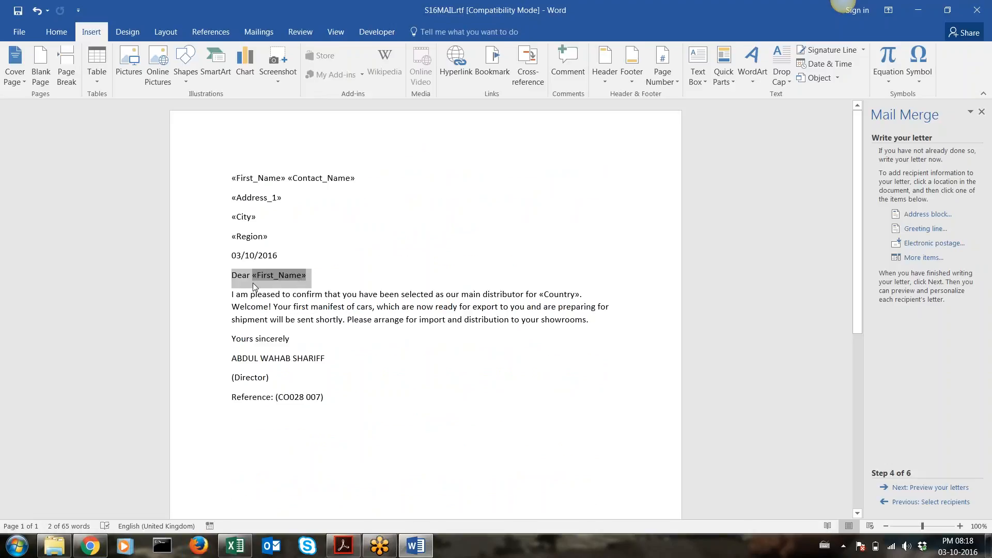
{"action": "key", "text": "alt+Tab"}
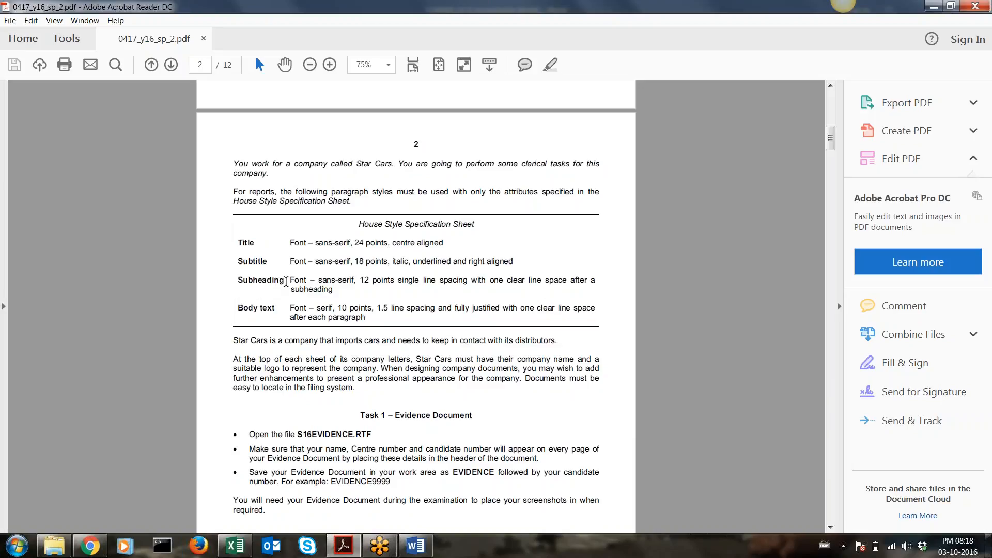
{"action": "left_click_drag", "start_coordinate": [291, 279], "coordinate": [293, 280]}
{"action": "key", "text": "alt+Tab"}
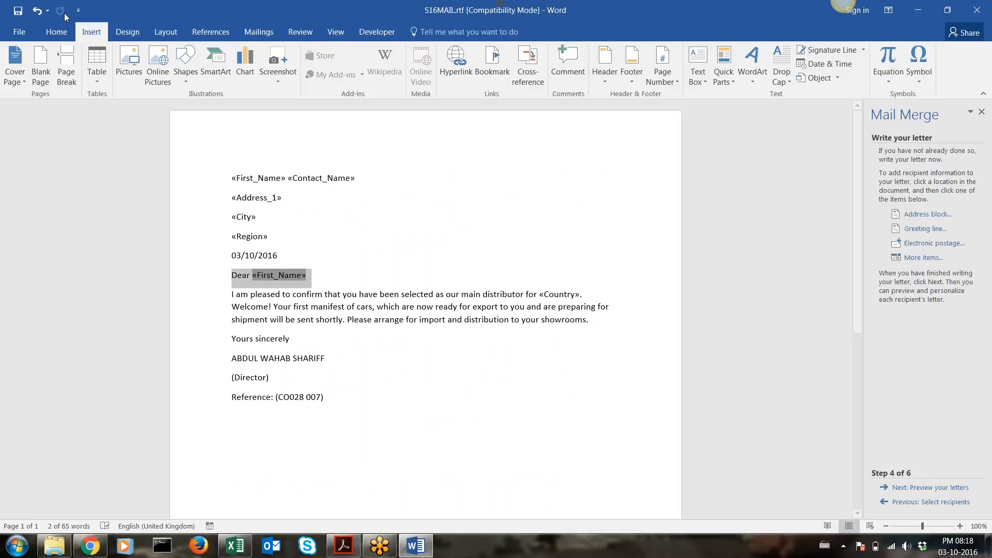
{"action": "left_click", "coordinate": [56, 32]}
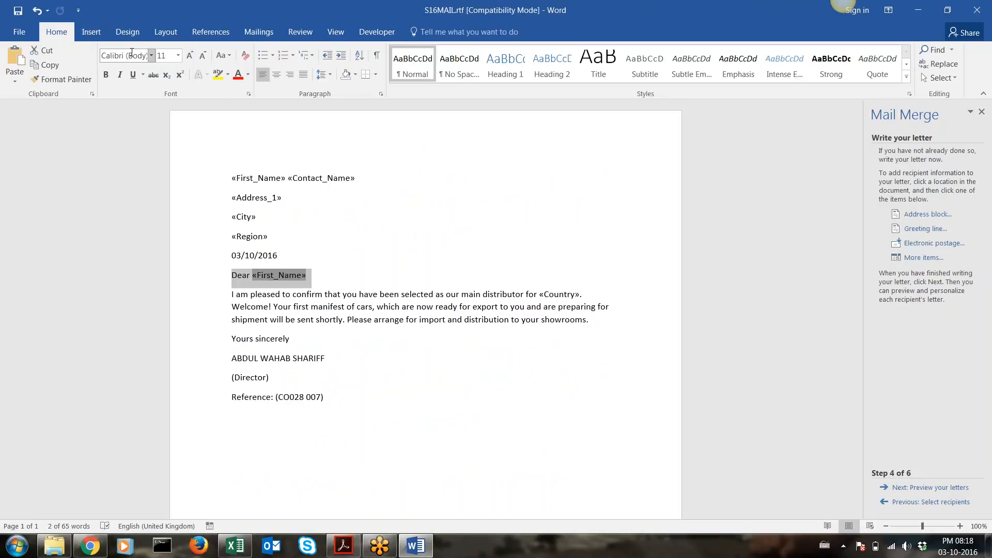
{"action": "left_click", "coordinate": [151, 56]}
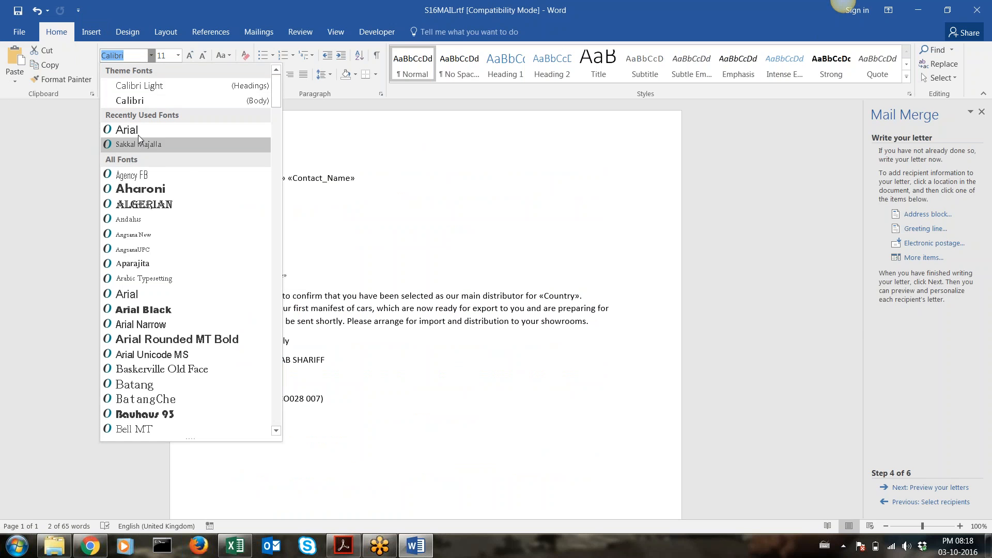
{"action": "key", "text": "alt+Tab"}
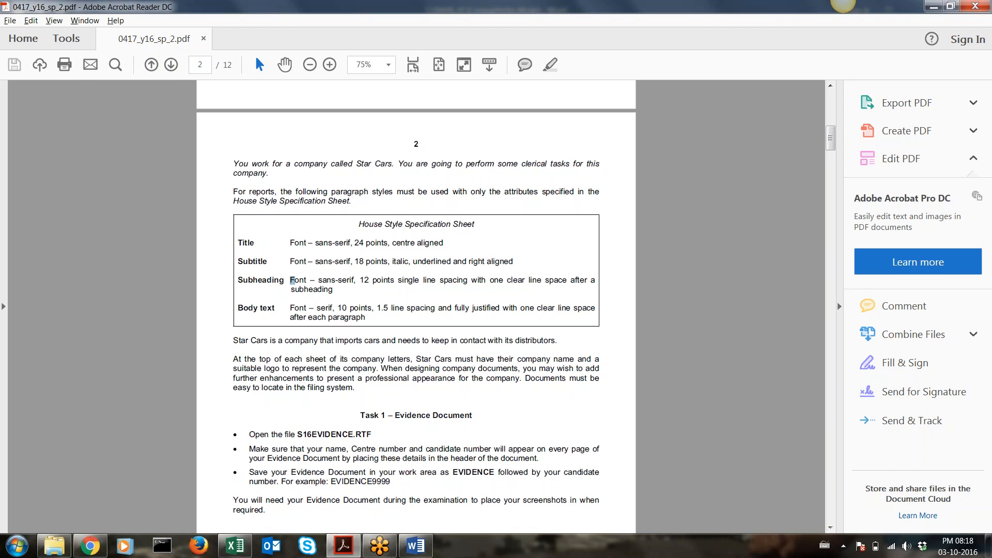
{"action": "key", "text": "alt+Tab"}
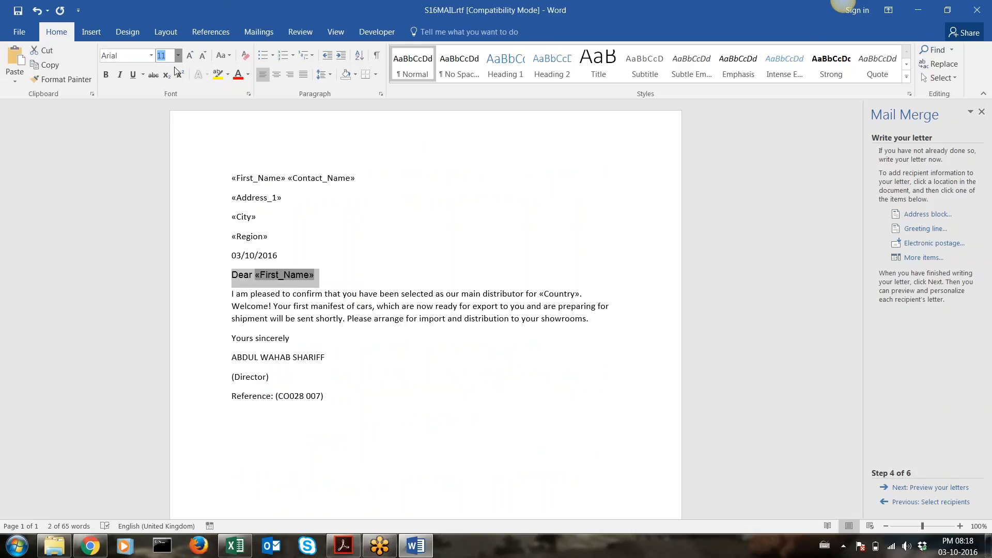
Give the greeting line 12 point size and single (1.0) line spacing
{"action": "left_click", "coordinate": [177, 55]}
{"action": "left_click", "coordinate": [163, 119]}
{"action": "key", "text": "alt+Tab"}
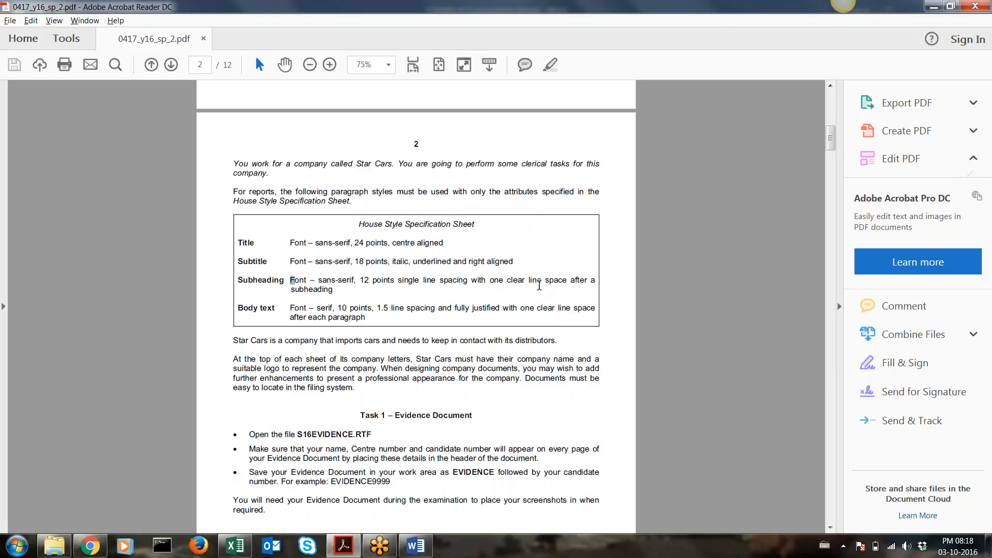
{"action": "key", "text": "alt+Tab"}
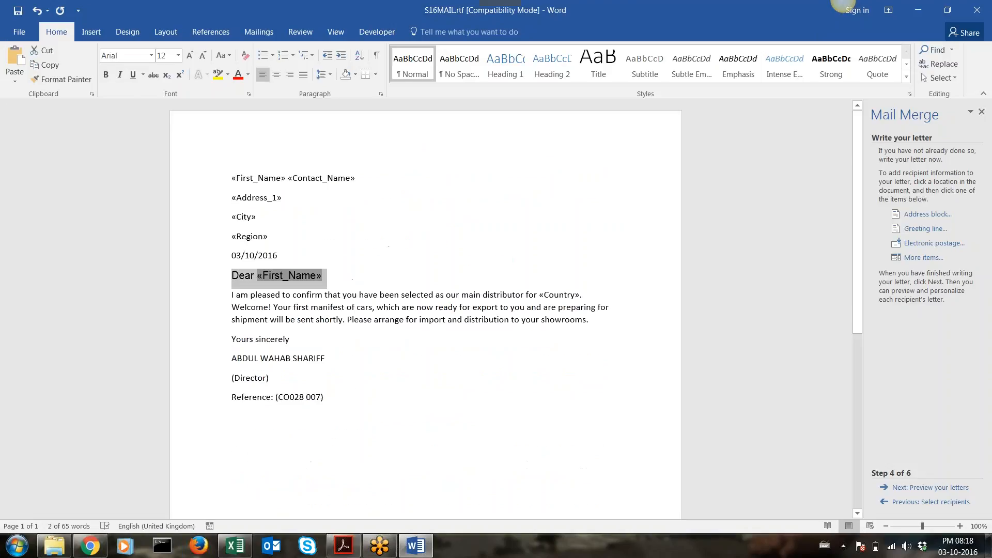
{"action": "left_click", "coordinate": [329, 75]}
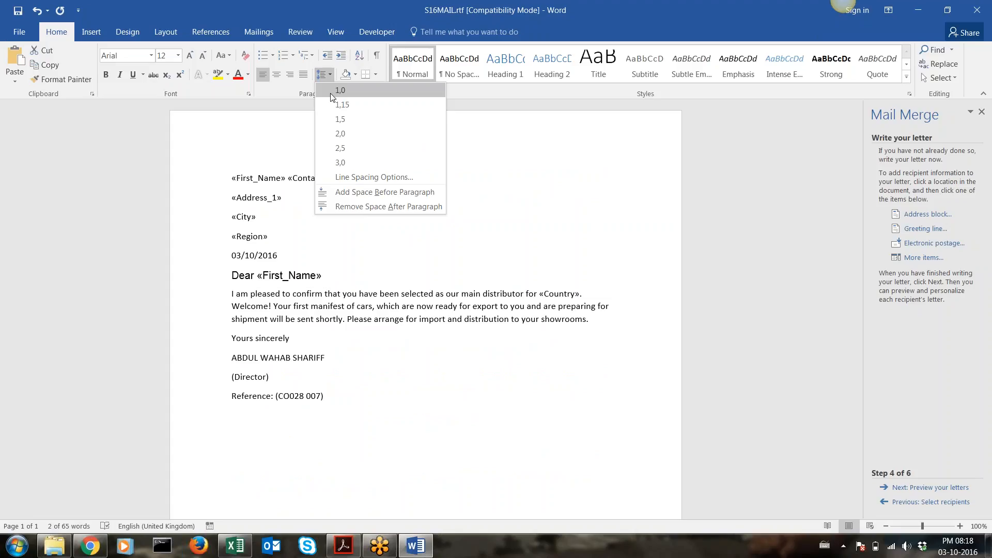
{"action": "left_click", "coordinate": [330, 97]}
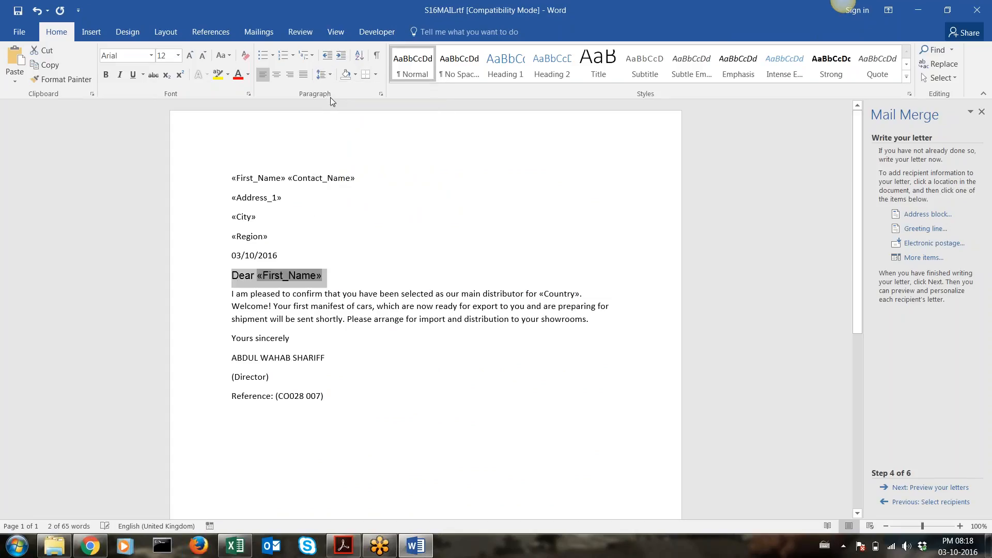
{"action": "key", "text": "alt+Tab"}
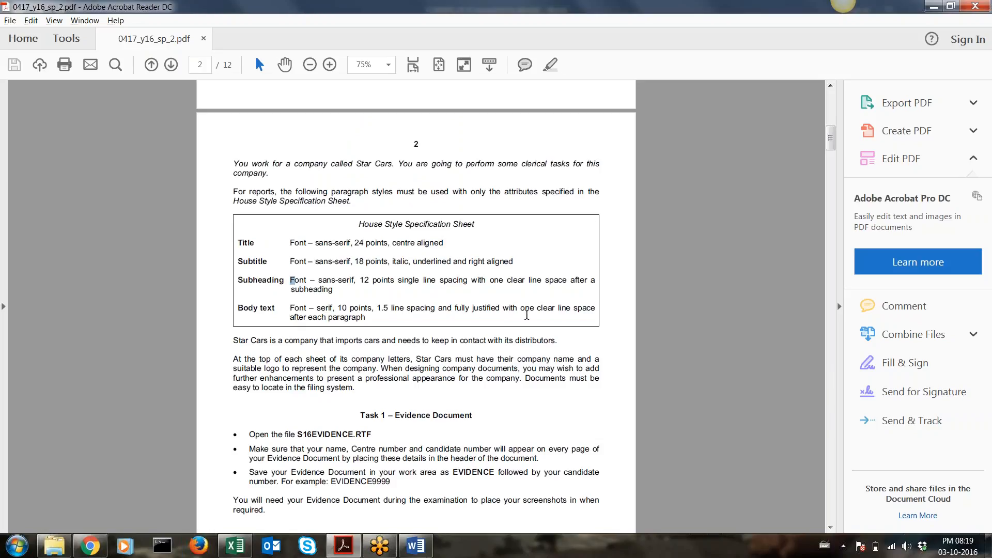
{"action": "key", "text": "alt+Tab"}
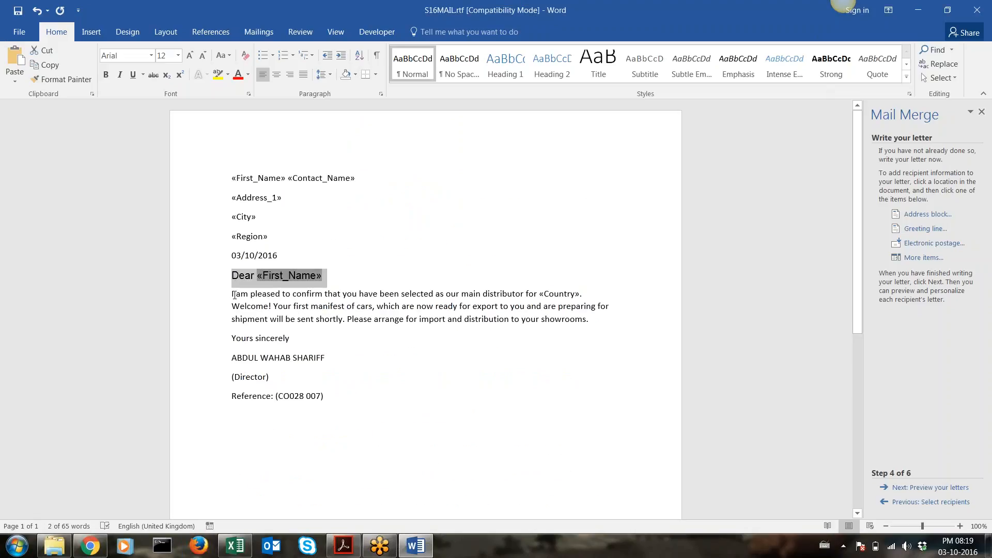
Set the body paragraph in Arial 10 pt with 1.5 line spacing and full justification
{"action": "left_click_drag", "start_coordinate": [233, 293], "coordinate": [595, 323]}
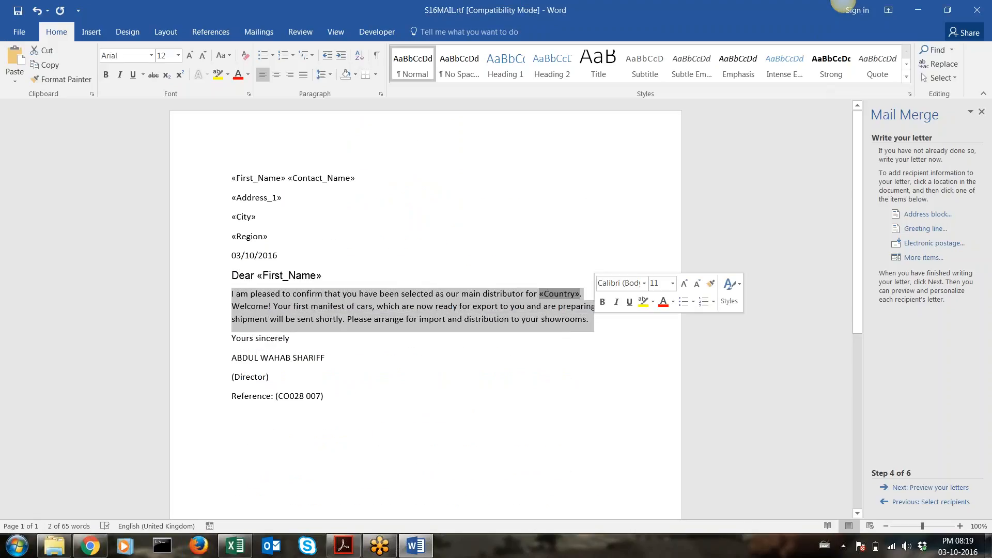
{"action": "left_click", "coordinate": [151, 55]}
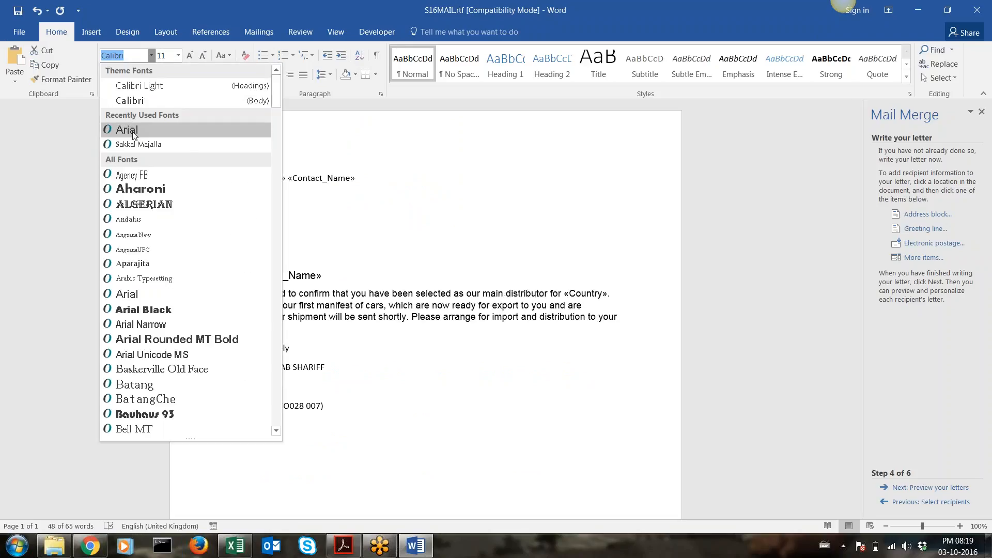
{"action": "left_click", "coordinate": [127, 130]}
{"action": "left_click", "coordinate": [177, 55]}
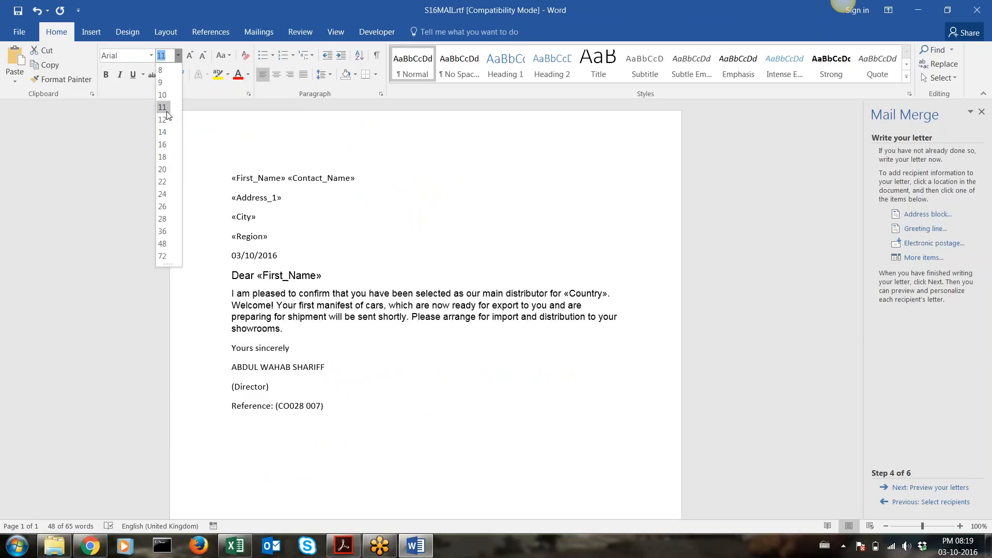
{"action": "left_click", "coordinate": [167, 94]}
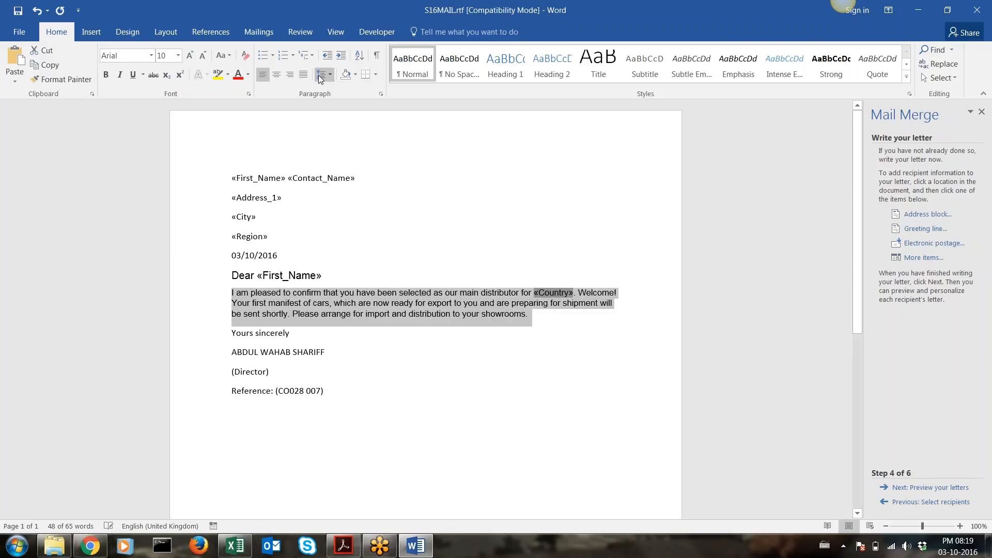
{"action": "left_click", "coordinate": [320, 75]}
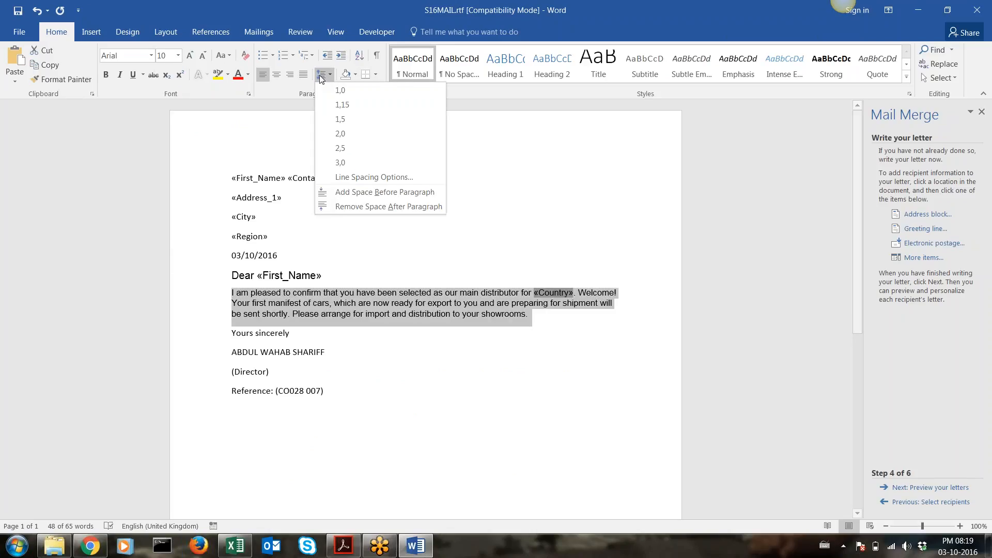
{"action": "left_click", "coordinate": [336, 119]}
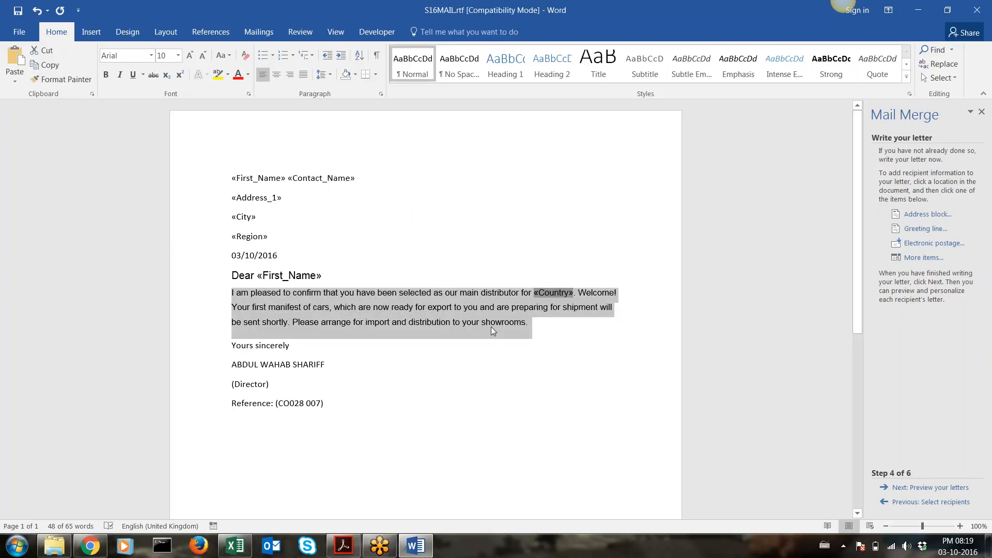
{"action": "left_click", "coordinate": [305, 73]}
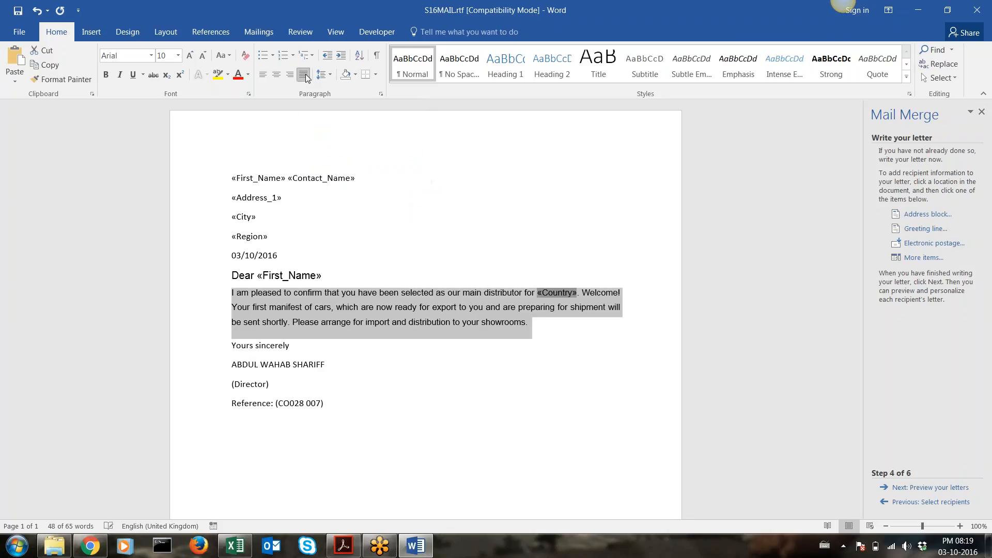
{"action": "key", "text": "alt+Tab"}
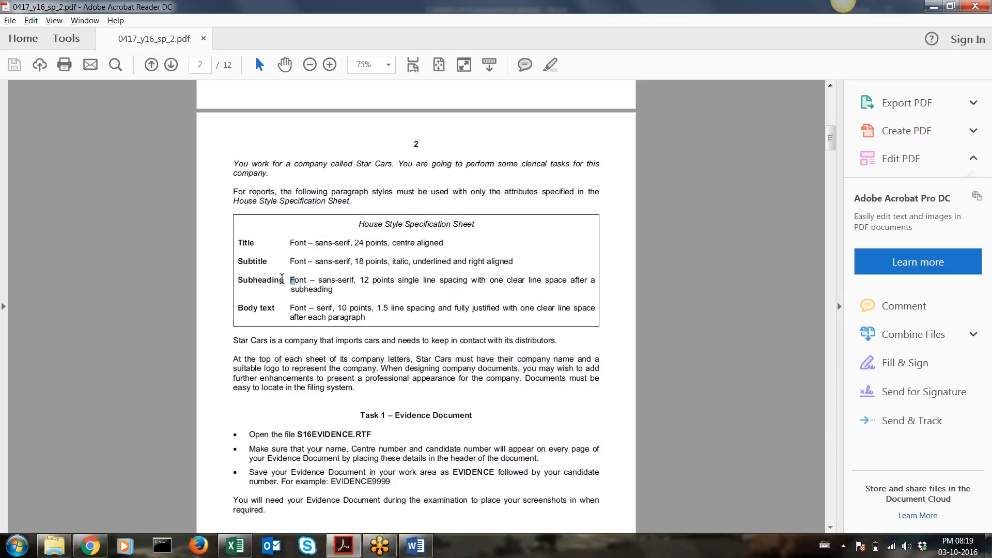
Copy the greeting's Arial 12 formatting onto the four closing lines with Format Painter
{"action": "key", "text": "alt+Tab"}
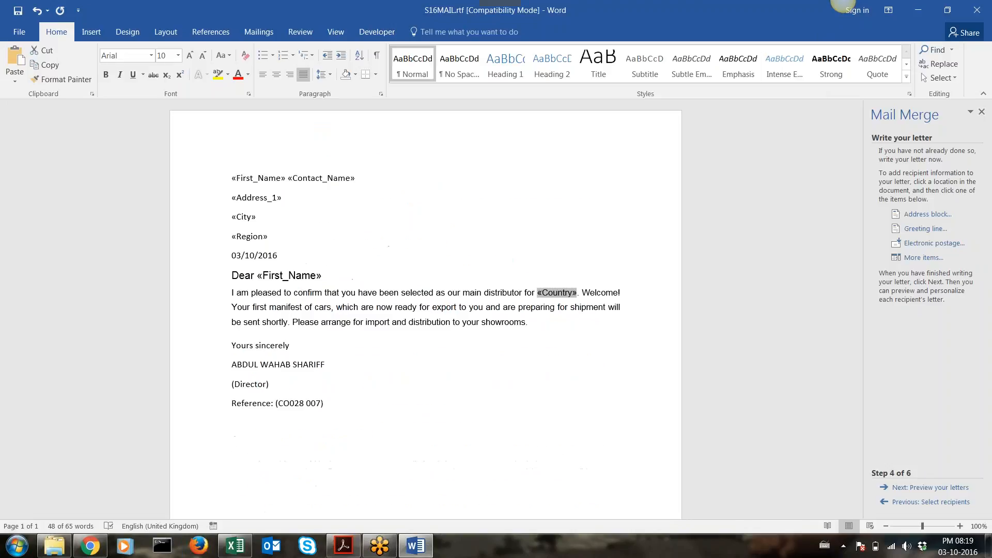
{"action": "left_click_drag", "start_coordinate": [232, 345], "coordinate": [327, 406]}
{"action": "left_click_drag", "start_coordinate": [337, 281], "coordinate": [227, 274]}
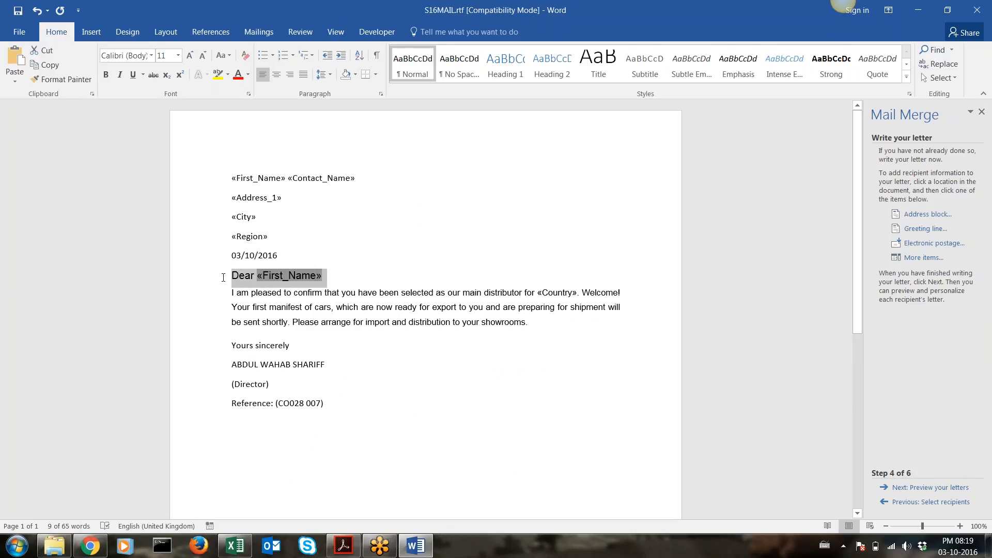
{"action": "left_click", "coordinate": [62, 77]}
{"action": "mouse_move", "coordinate": [227, 343]}
{"action": "left_mouse_down"}
{"action": "mouse_move", "coordinate": [259, 408]}
{"action": "mouse_move", "coordinate": [336, 408]}
{"action": "left_mouse_up"}
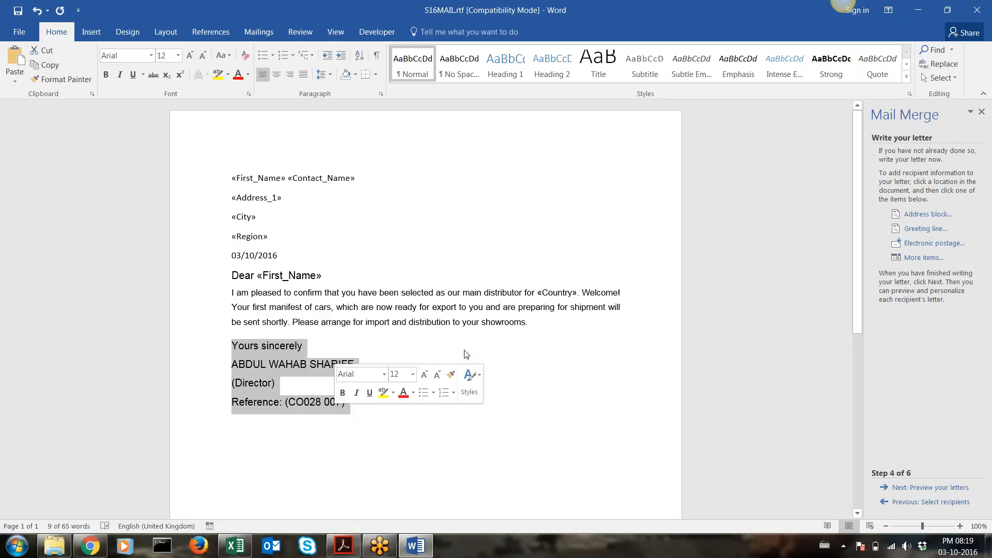
Check the greeting, body and closing lines against the style sheet's Subheading and Body text rules
{"action": "left_click_drag", "start_coordinate": [323, 278], "coordinate": [233, 255]}
{"action": "left_click_drag", "start_coordinate": [232, 292], "coordinate": [572, 332]}
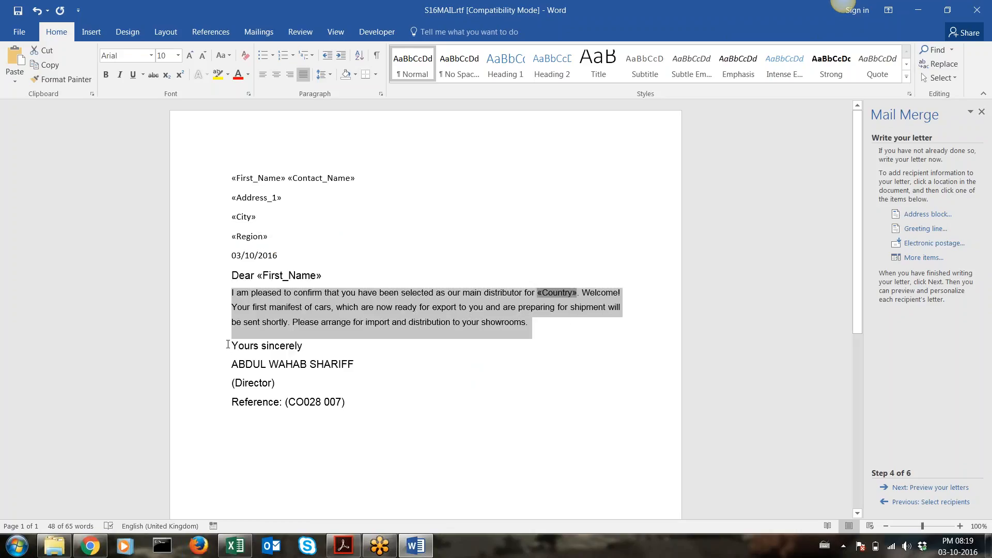
{"action": "left_click_drag", "start_coordinate": [228, 344], "coordinate": [350, 402]}
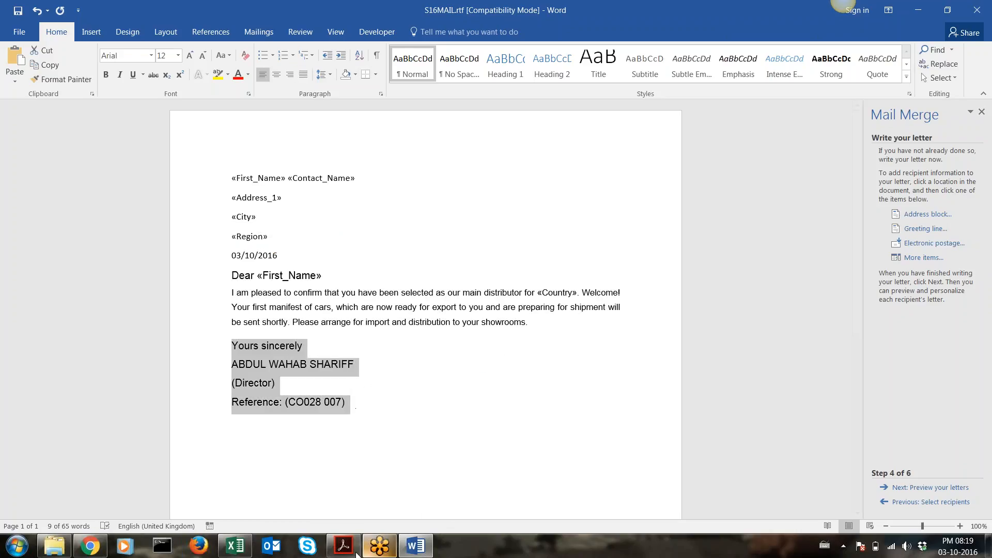
{"action": "left_click", "coordinate": [356, 551]}
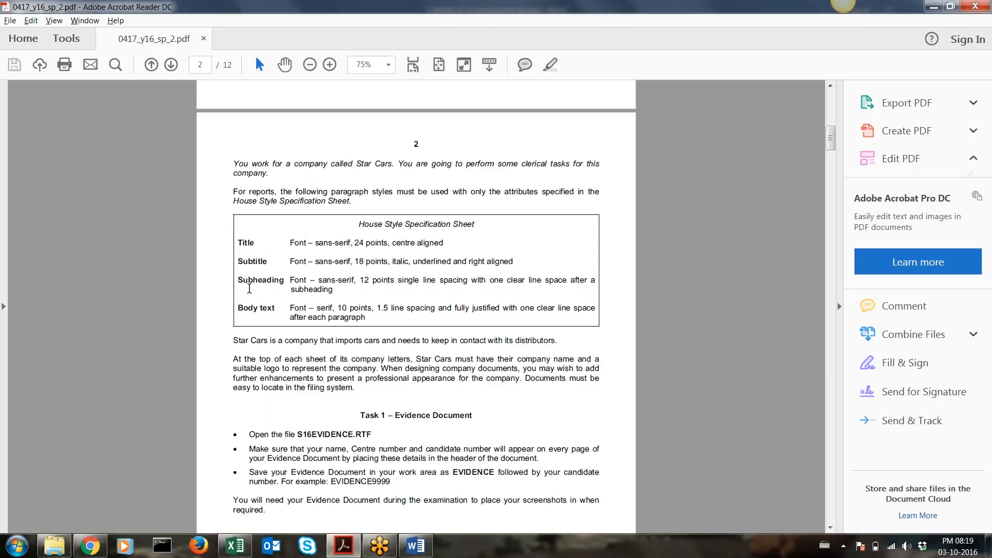
{"action": "left_click_drag", "start_coordinate": [249, 288], "coordinate": [353, 383]}
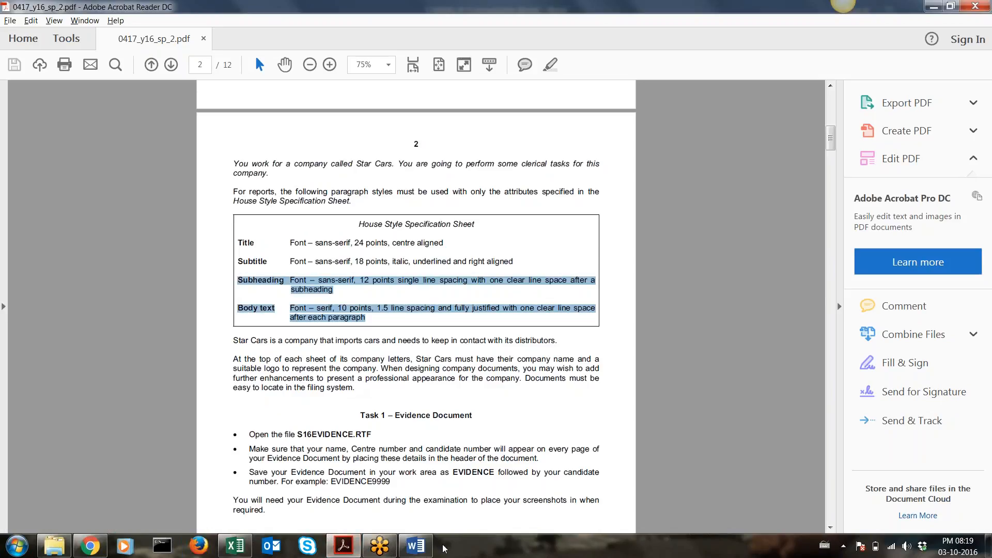
{"action": "left_click", "coordinate": [415, 546]}
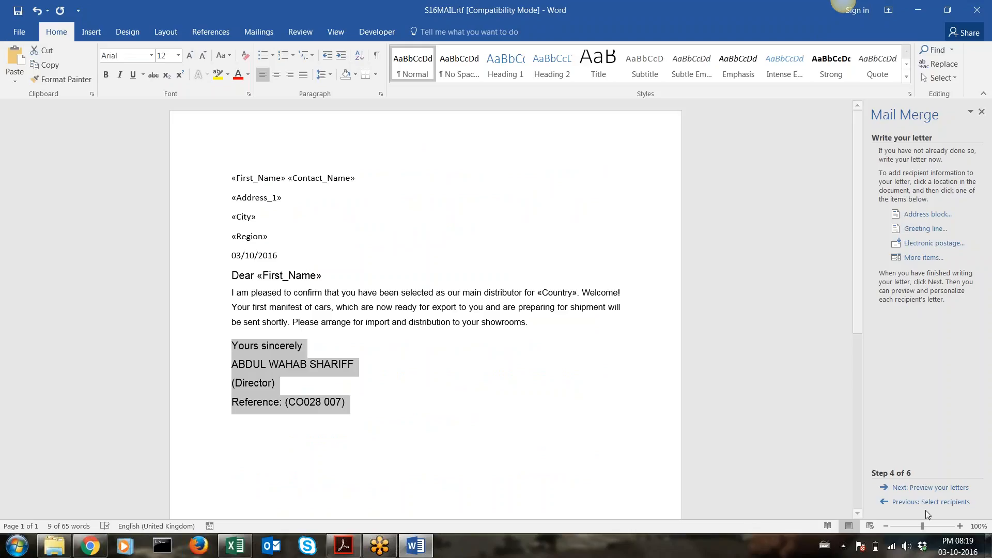
Preview the merged letters, stepping between the Germany and Spain recipients, then bring up the exam paper
{"action": "left_click", "coordinate": [912, 487]}
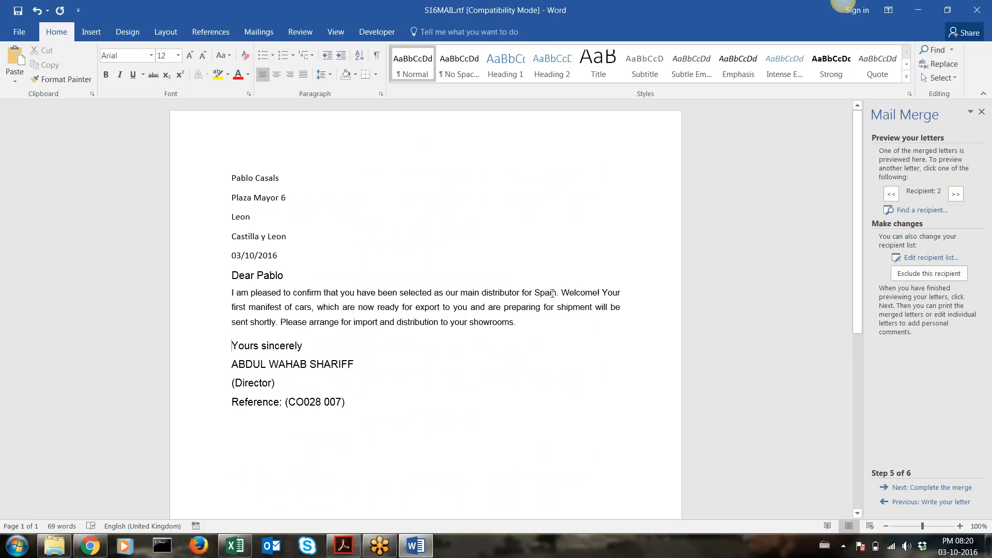
{"action": "left_click", "coordinate": [891, 194]}
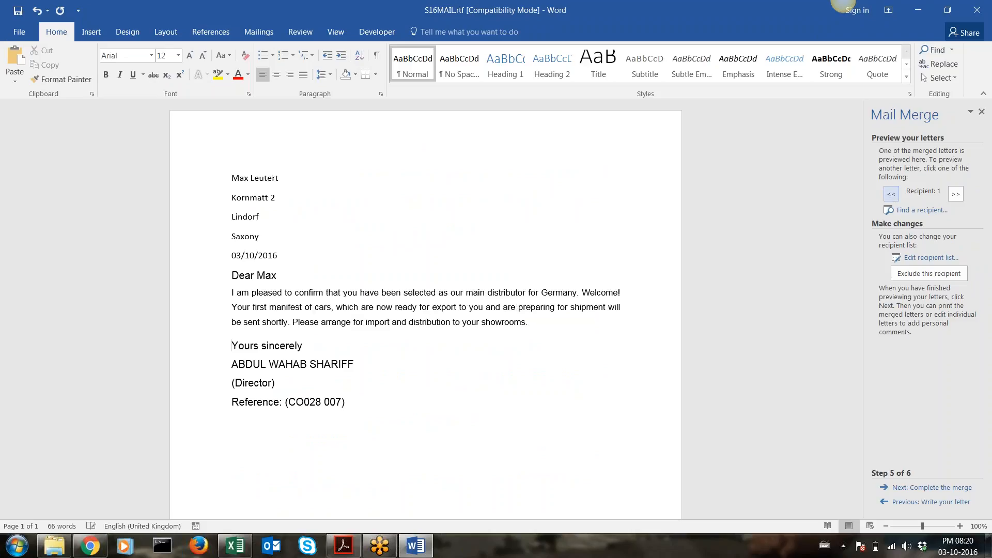
{"action": "left_click", "coordinate": [956, 194]}
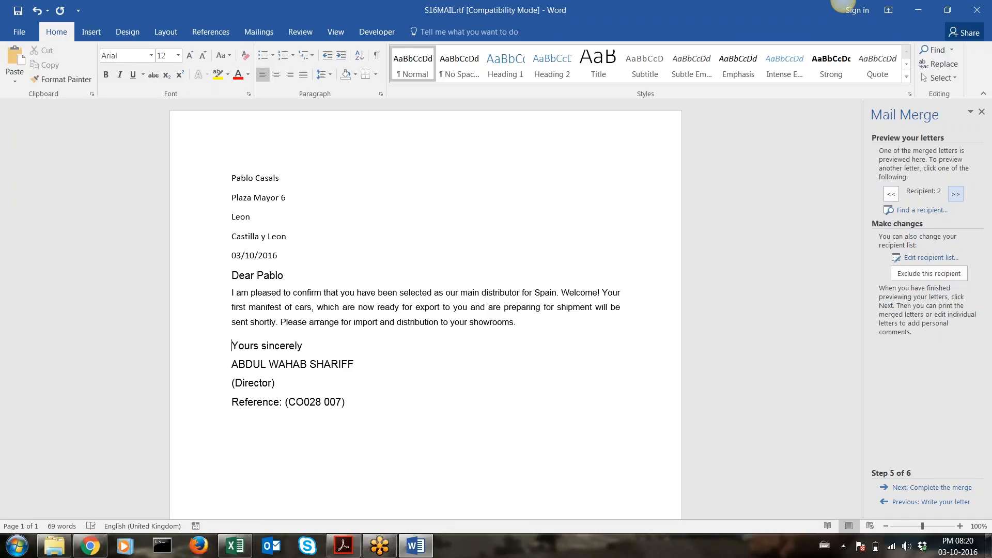
{"action": "left_click", "coordinate": [344, 547]}
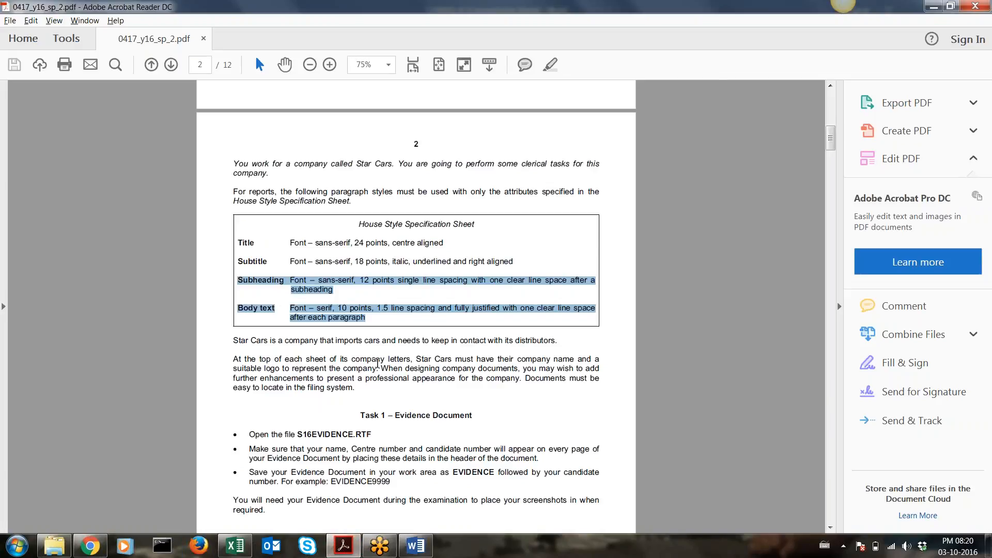
Scroll the exam paper to page 10's Task 5 Mailmerge Letter instructions, then return to Word
{"action": "left_click_drag", "start_coordinate": [830, 137], "coordinate": [826, 445]}
{"action": "left_click_drag", "start_coordinate": [823, 448], "coordinate": [823, 417]}
{"action": "scroll", "coordinate": [666, 305], "scroll_direction": "down", "scroll_amount": 7}
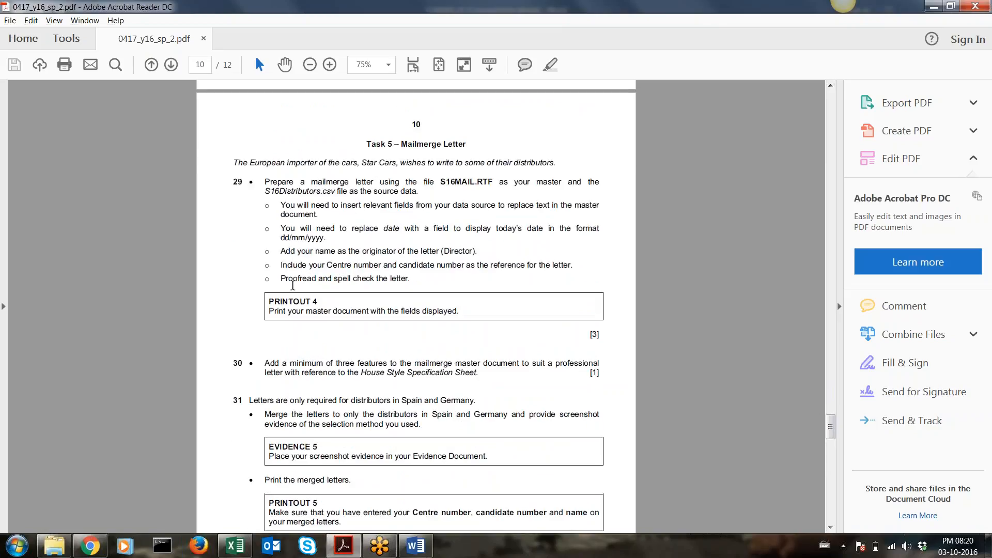
{"action": "left_click", "coordinate": [415, 545]}
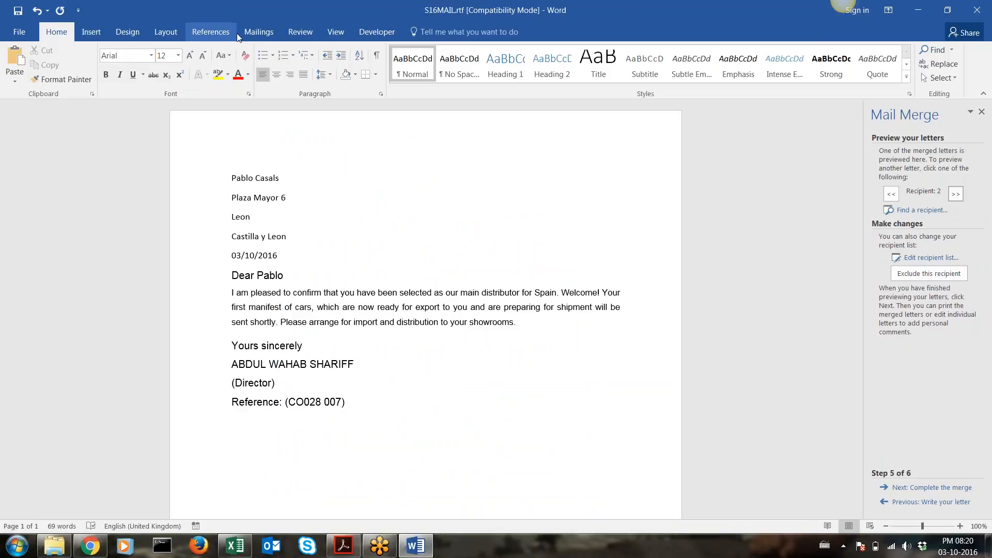
Run a spelling and grammar check from the Review tab and dismiss the completion message
{"action": "left_click", "coordinate": [314, 32]}
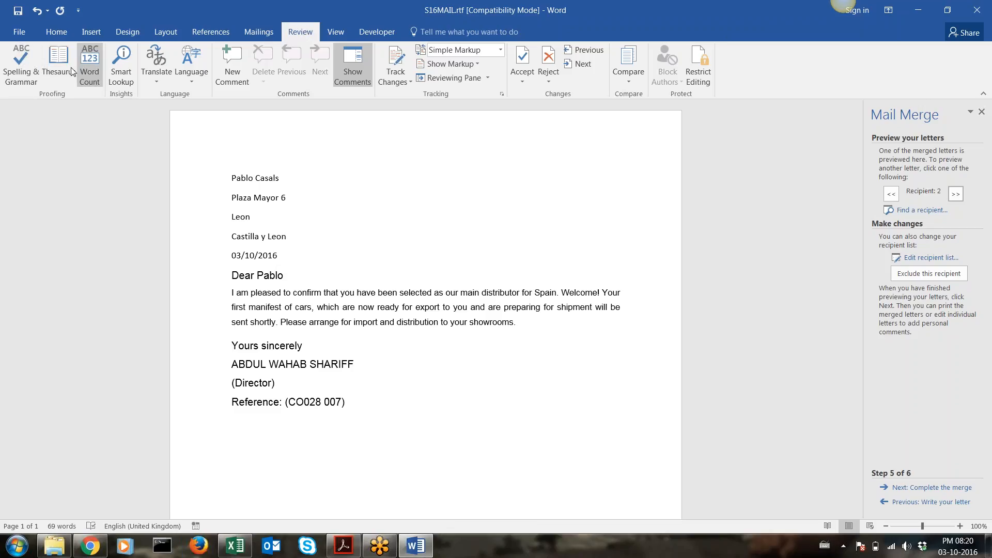
{"action": "left_click", "coordinate": [35, 72]}
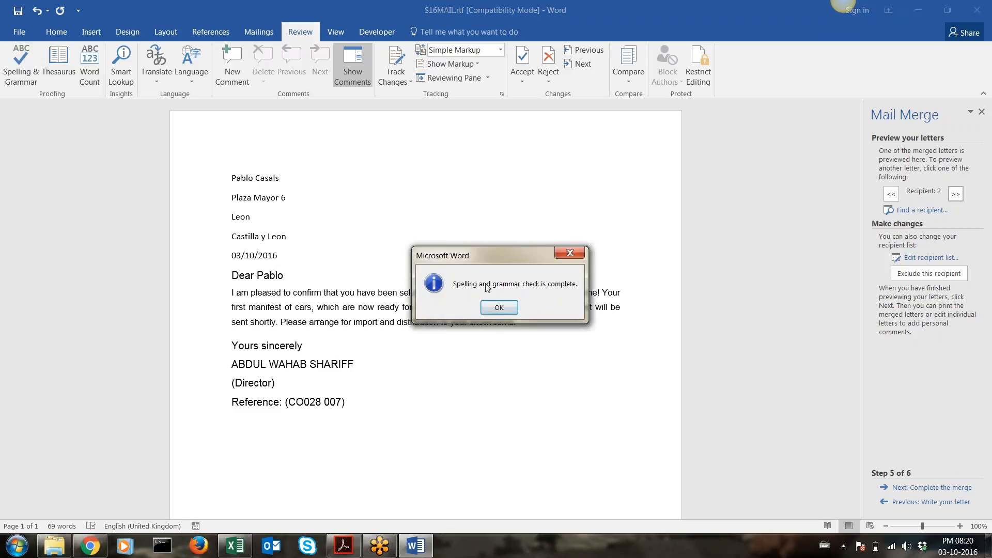
{"action": "left_click", "coordinate": [497, 309]}
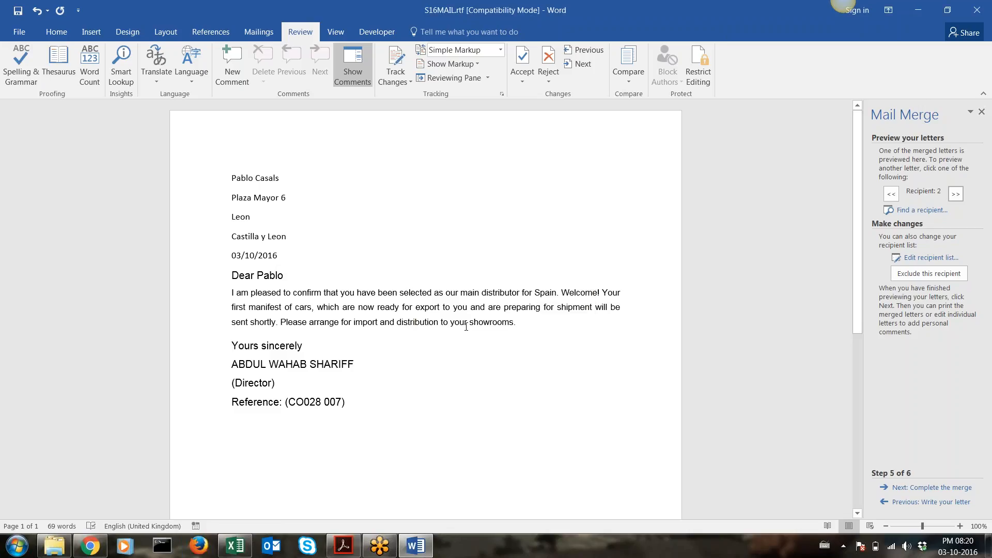
Misspell 'distribution' by deleting a letter, then re-run the check and correct it to distribution
{"action": "left_click", "coordinate": [408, 323]}
{"action": "key", "text": "BackSpace"}
{"action": "left_click", "coordinate": [382, 346]}
{"action": "left_click", "coordinate": [21, 66]}
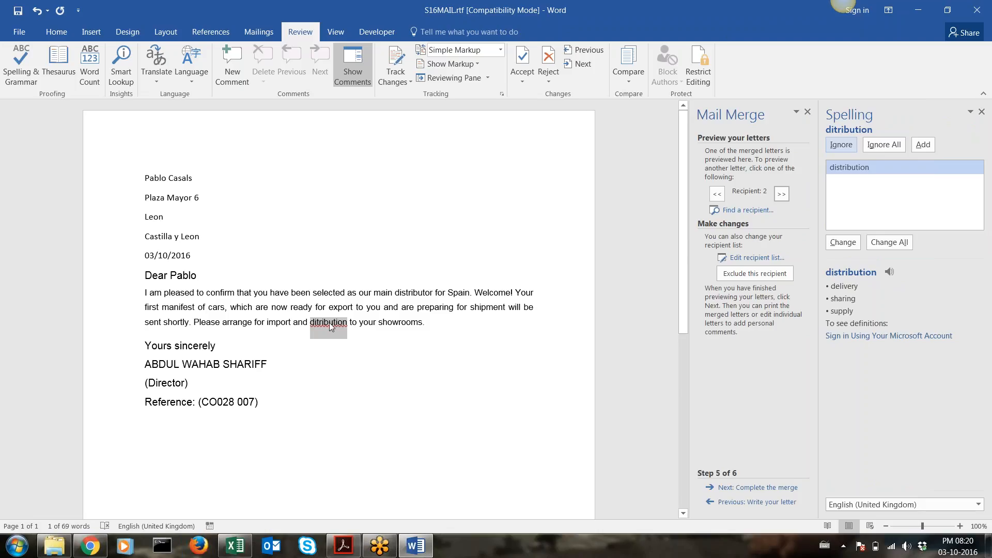
{"action": "left_click", "coordinate": [848, 171]}
{"action": "left_click", "coordinate": [842, 242]}
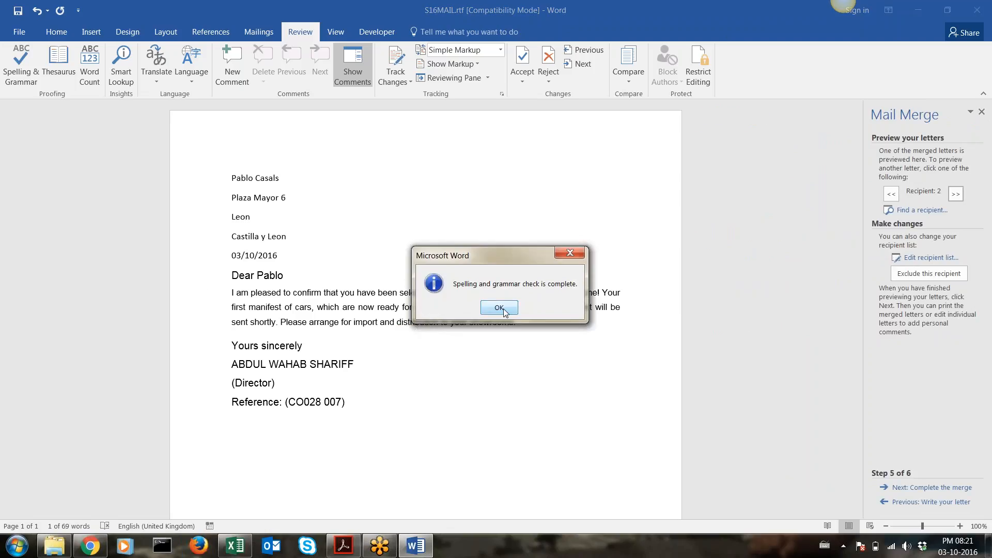
{"action": "left_click", "coordinate": [499, 308]}
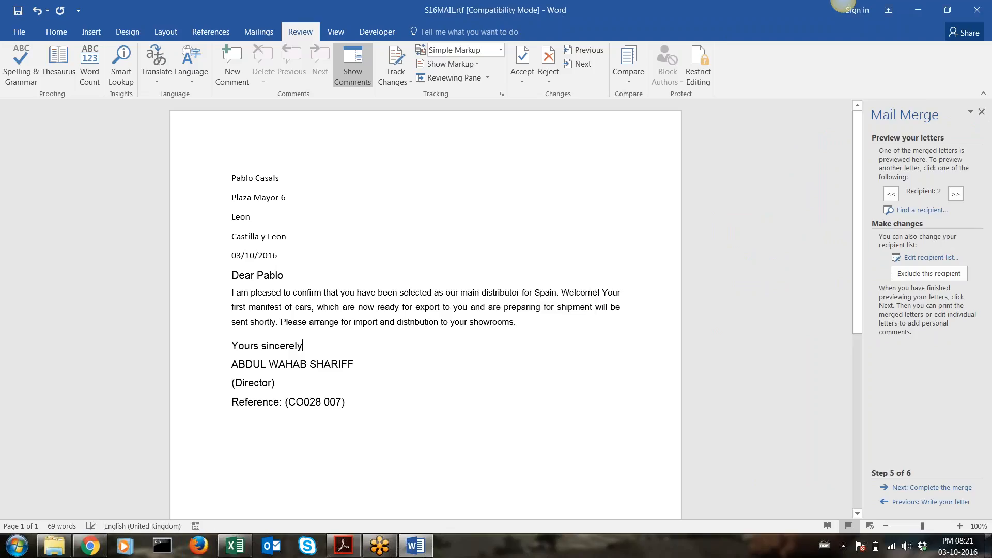
Save the letter and flip between the Germany and Spain recipient previews, ending on Germany
{"action": "left_click", "coordinate": [18, 11]}
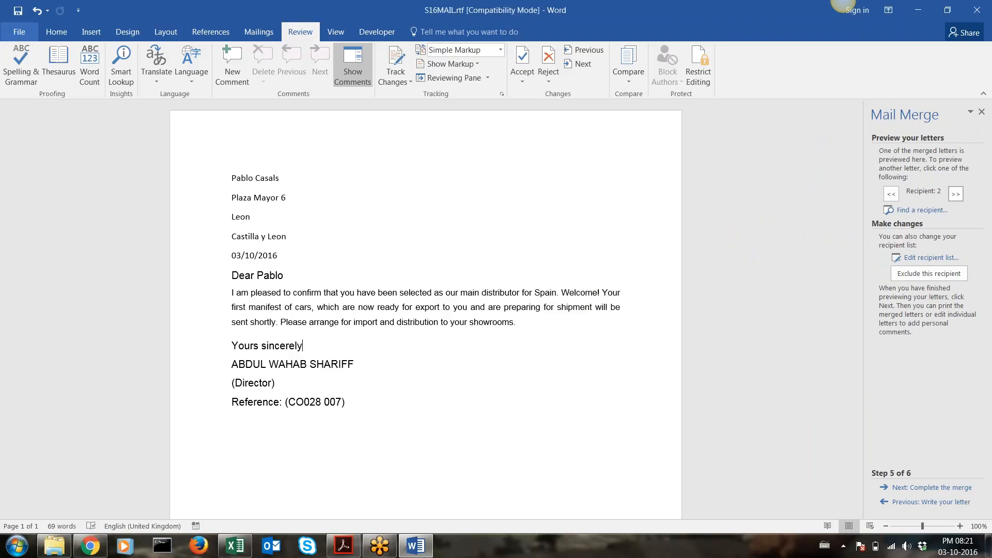
{"action": "left_click", "coordinate": [891, 194]}
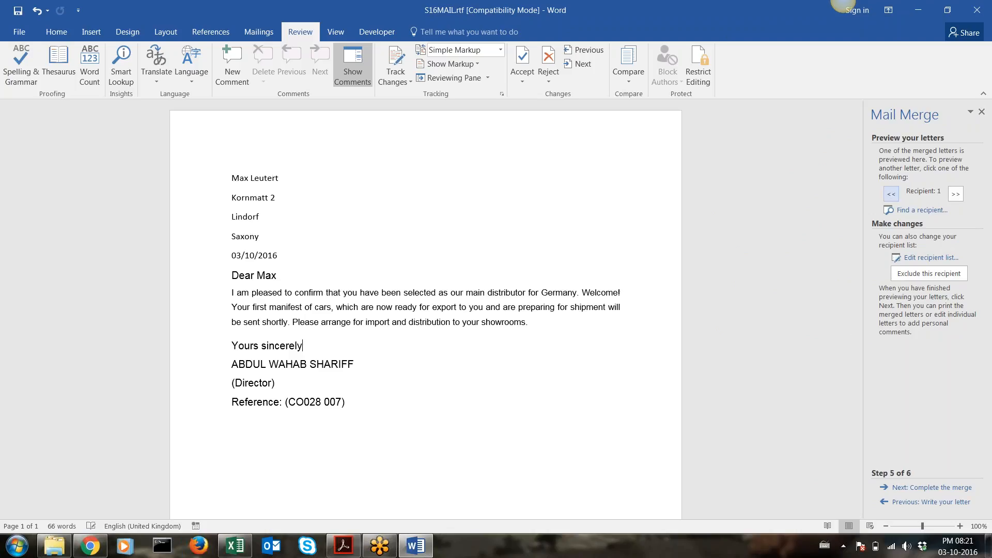
{"action": "left_click", "coordinate": [955, 193]}
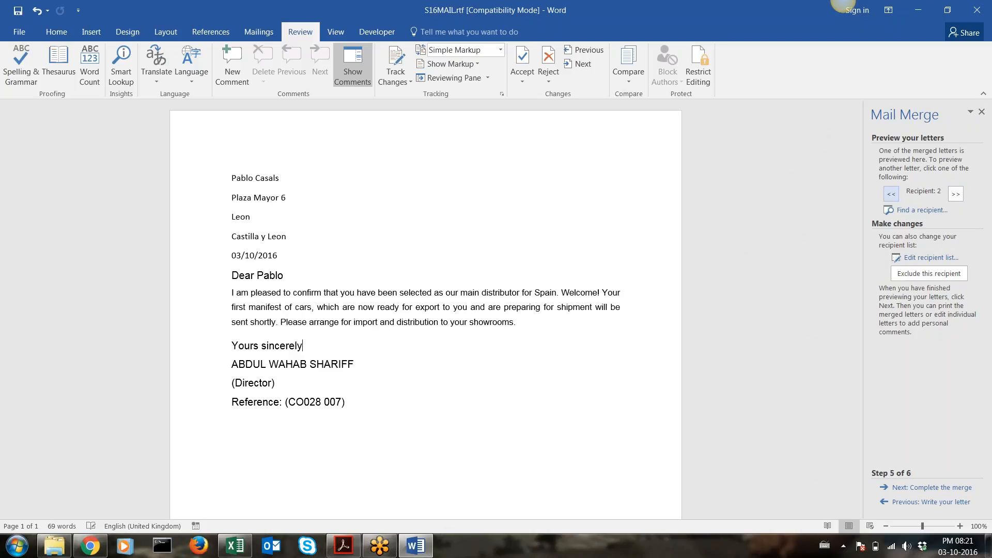
{"action": "left_click", "coordinate": [891, 194]}
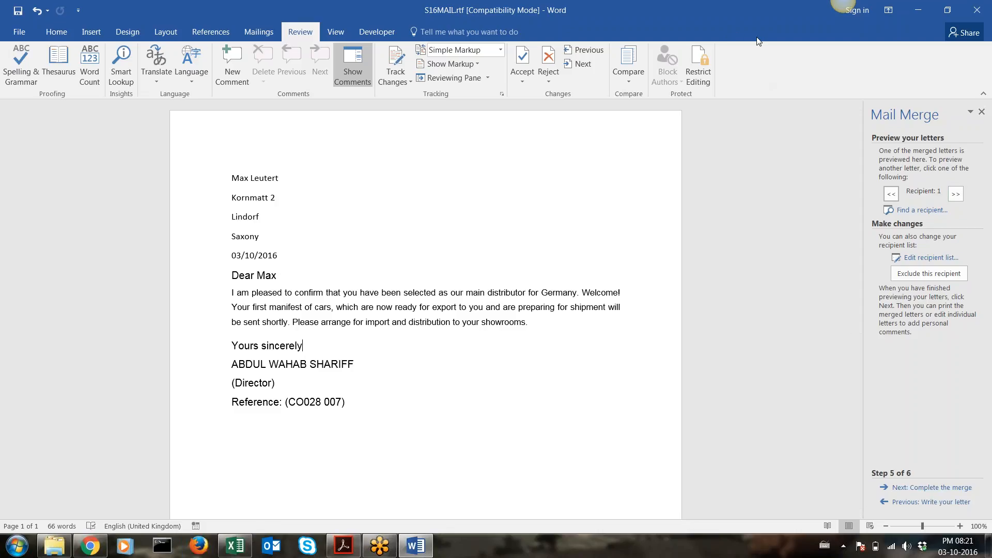
{"action": "key", "text": "ctrl+2"}
{"action": "mouse_move", "coordinate": [891, 459]}
{"action": "left_mouse_down"}
{"action": "mouse_move", "coordinate": [861, 481]}
{"action": "mouse_move", "coordinate": [963, 500]}
{"action": "mouse_move", "coordinate": [988, 488]}
{"action": "mouse_move", "coordinate": [888, 459]}
{"action": "left_mouse_up"}
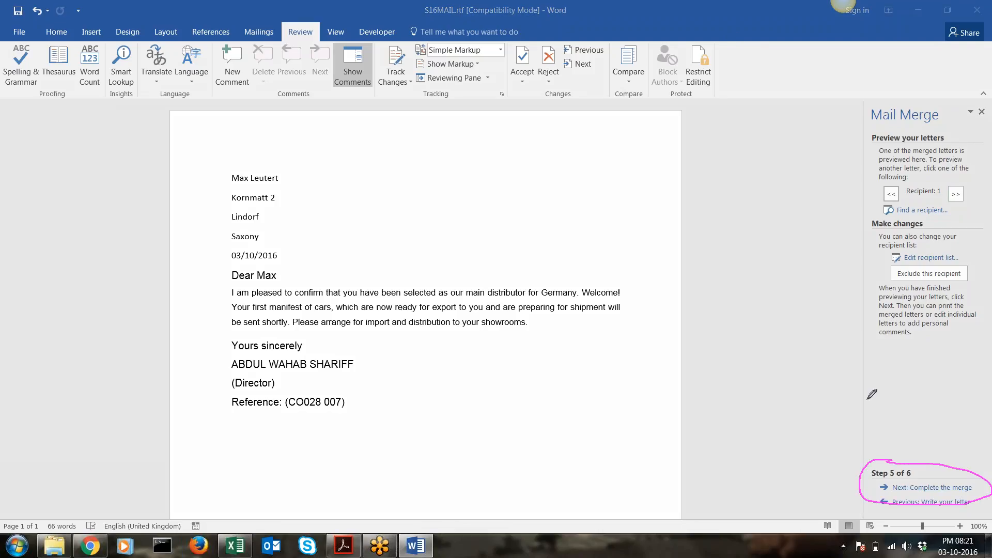
Inspect the Merge to Printer options without printing, return to the preview step, and close Word
{"action": "left_click", "coordinate": [920, 486]}
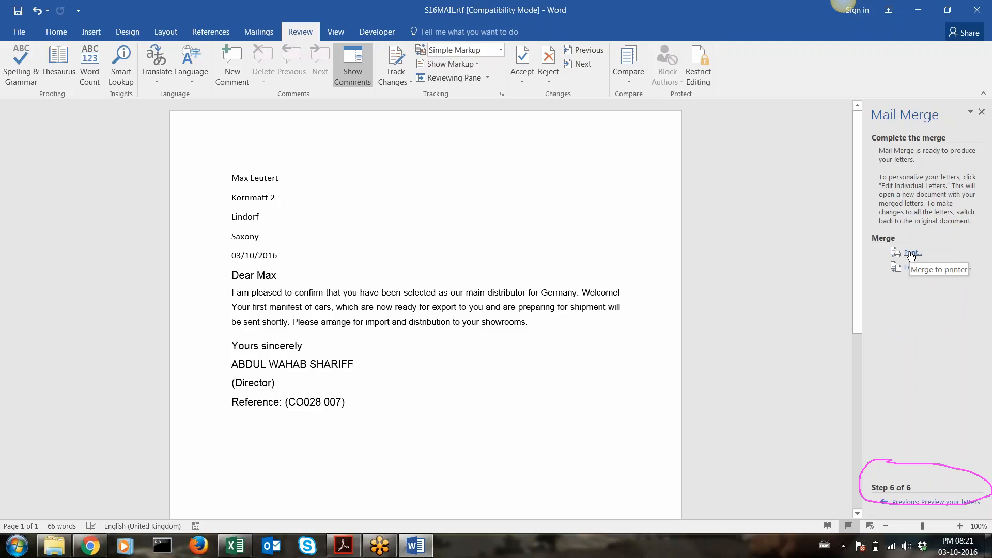
{"action": "left_click", "coordinate": [911, 254]}
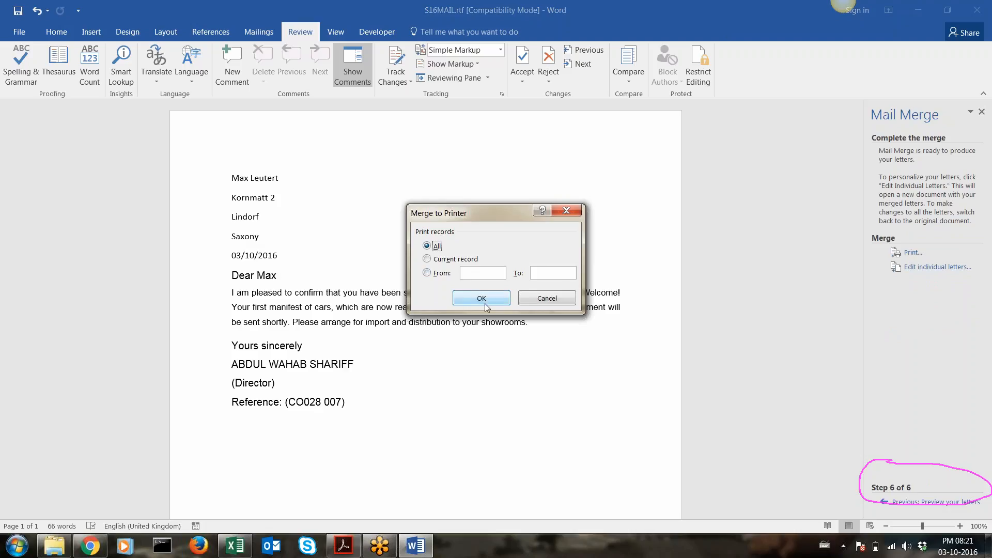
{"action": "left_click", "coordinate": [573, 210]}
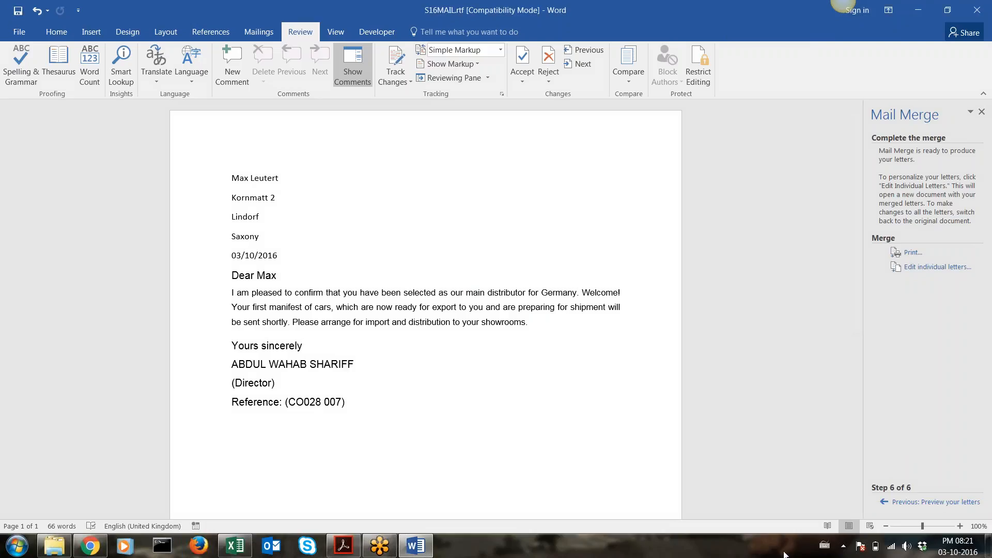
{"action": "left_click", "coordinate": [909, 502]}
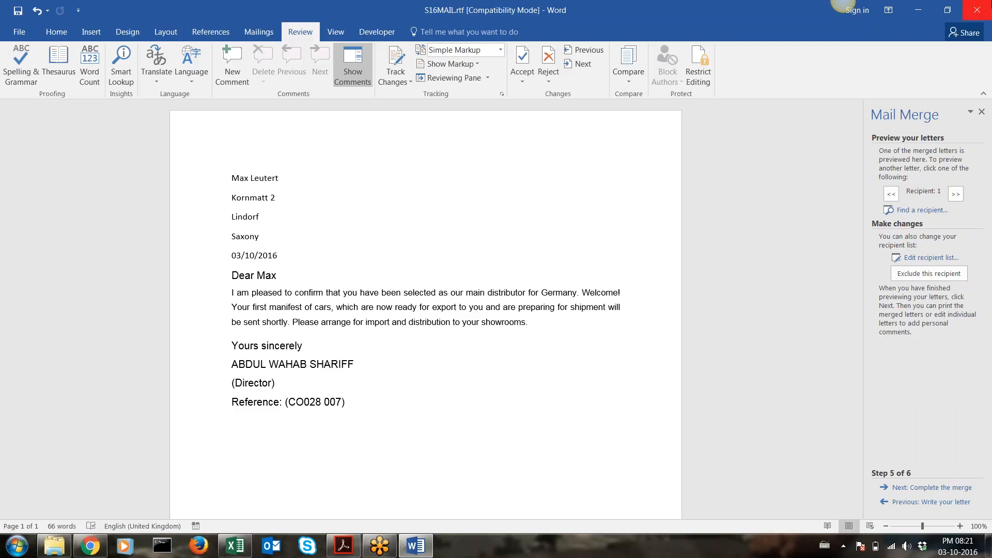
{"action": "left_click", "coordinate": [977, 9]}
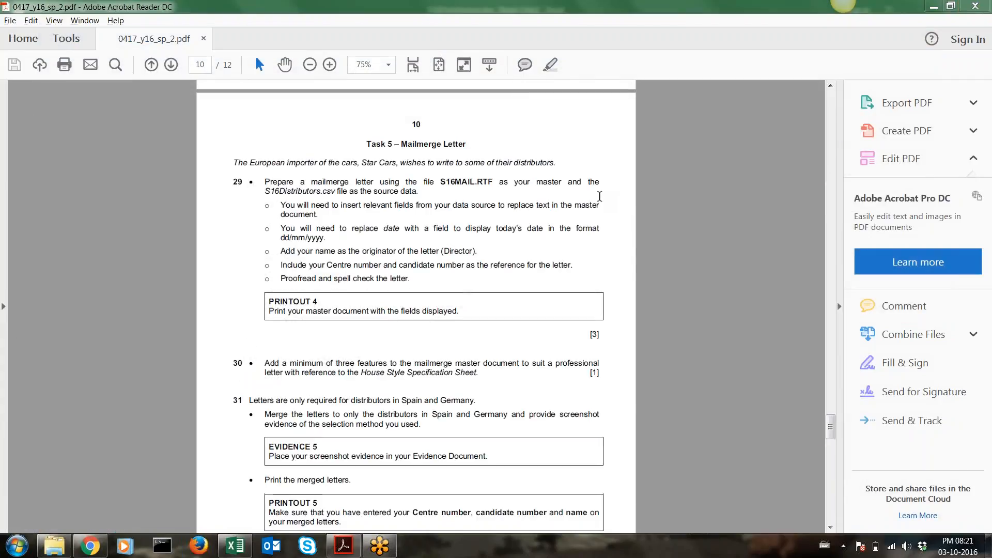